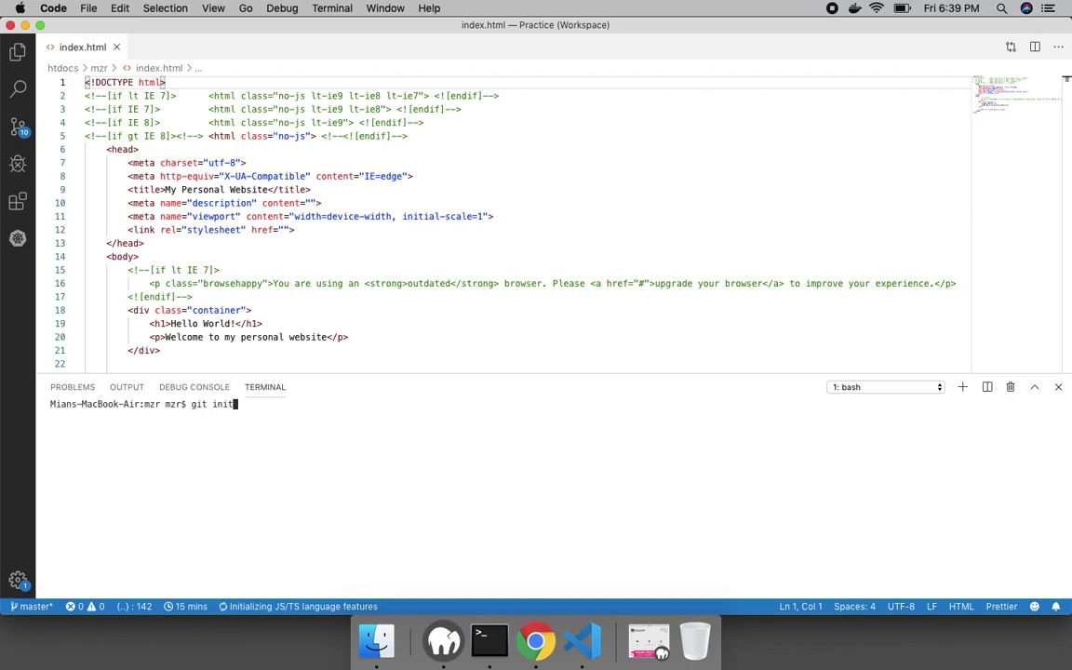
Step: Initialize a Git repository in the mzr folder and commit all its files with the message "Initial setup of my personal website"
key(Return)
text(git add .)
key(Return)
text(git commit -m "Initial setup of my personal website")
key(Return)
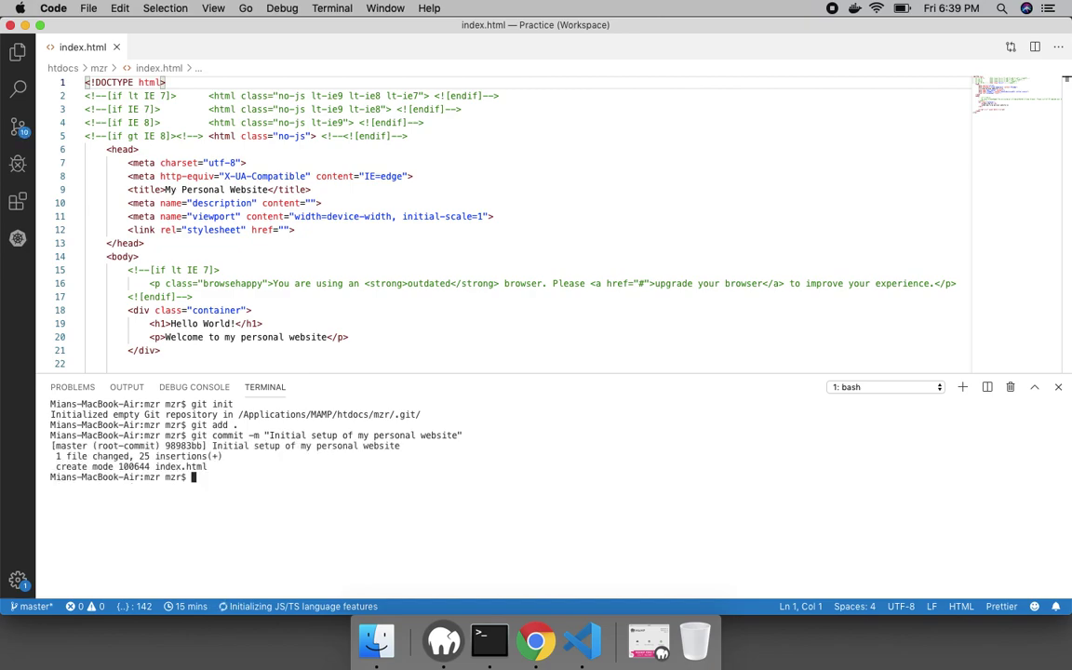
Step: Check the repository's working tree status and its commit log in the terminal
key(super+Tab)
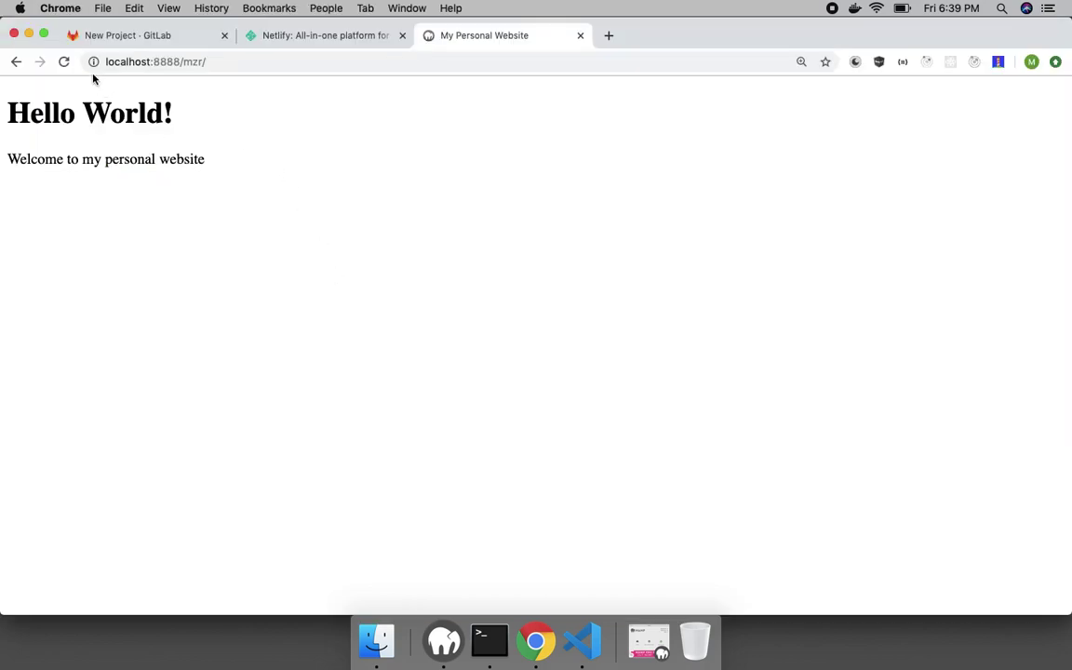
key(super+Tab)
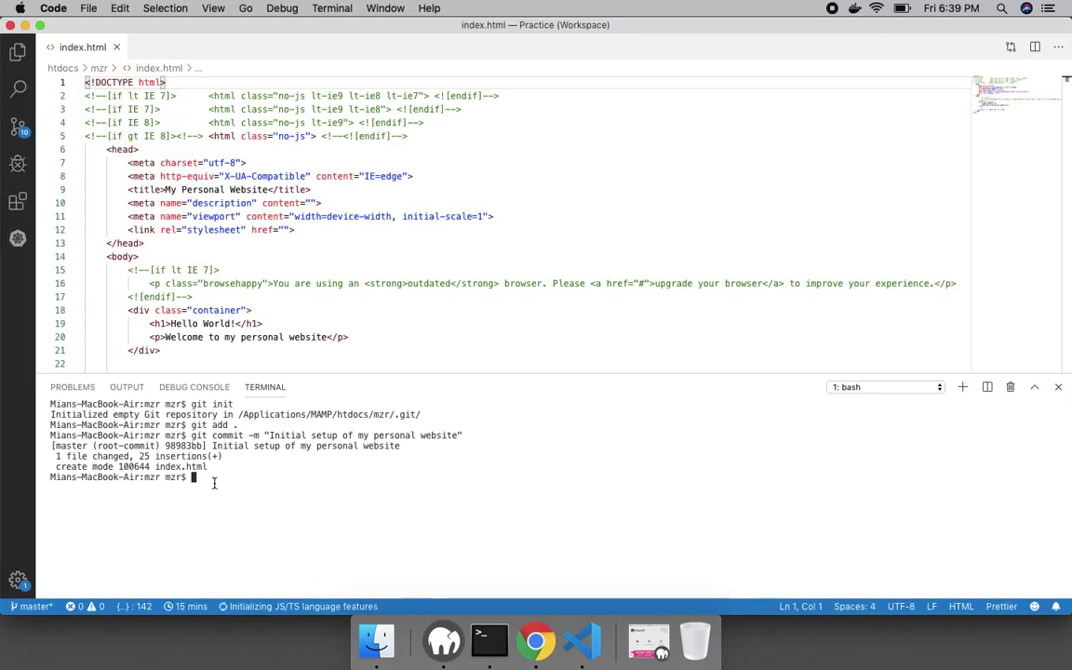
text(git status)
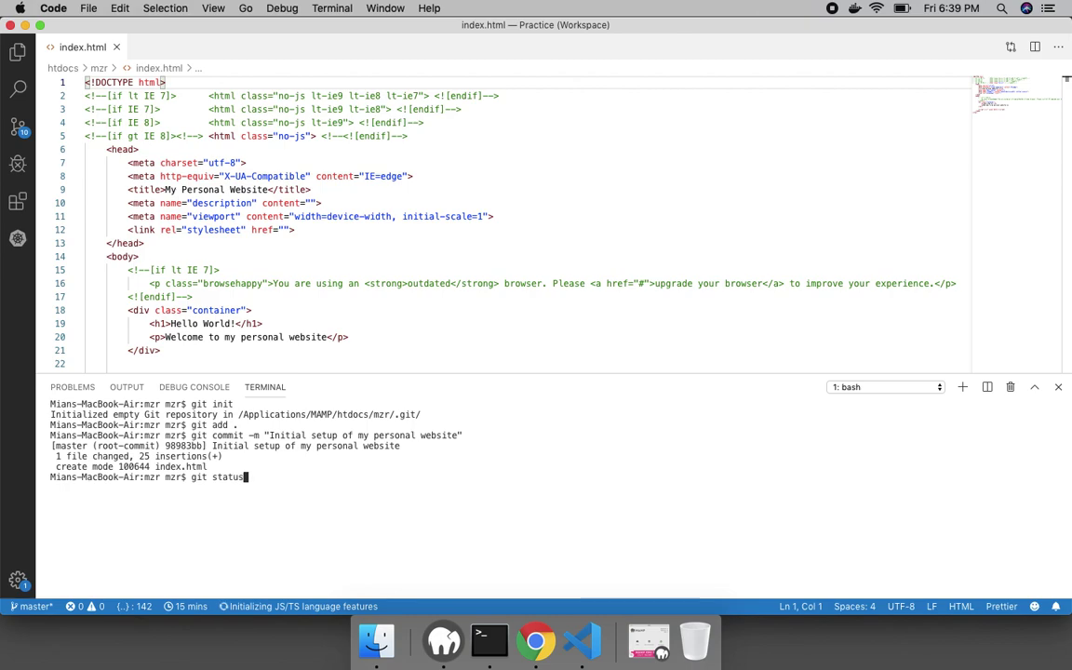
key(Return)
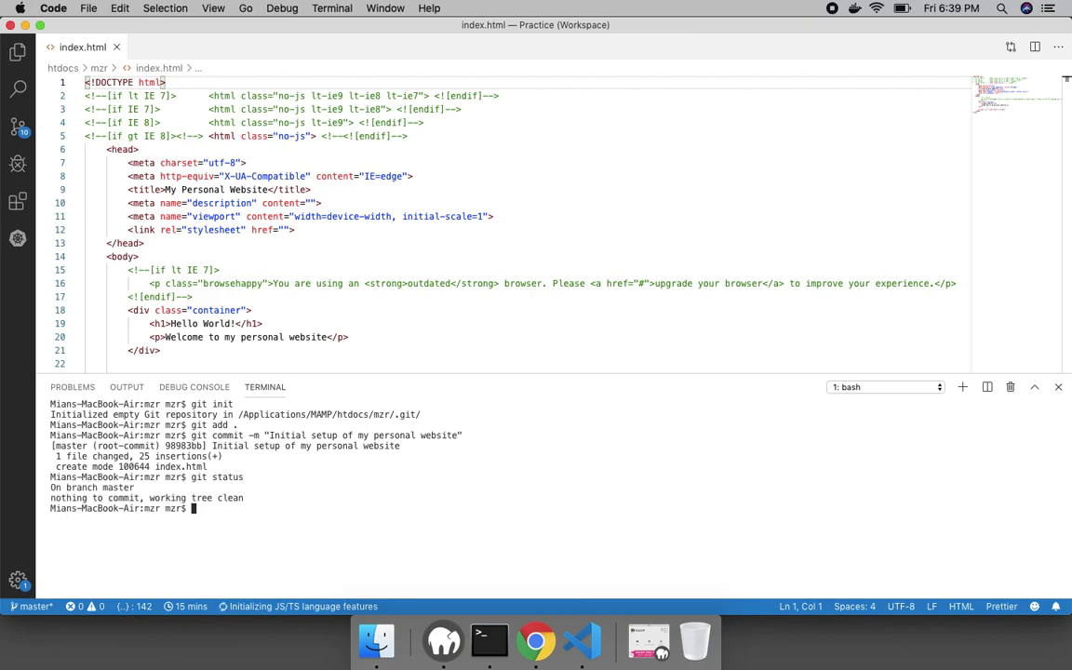
text(git log)
key(Return)
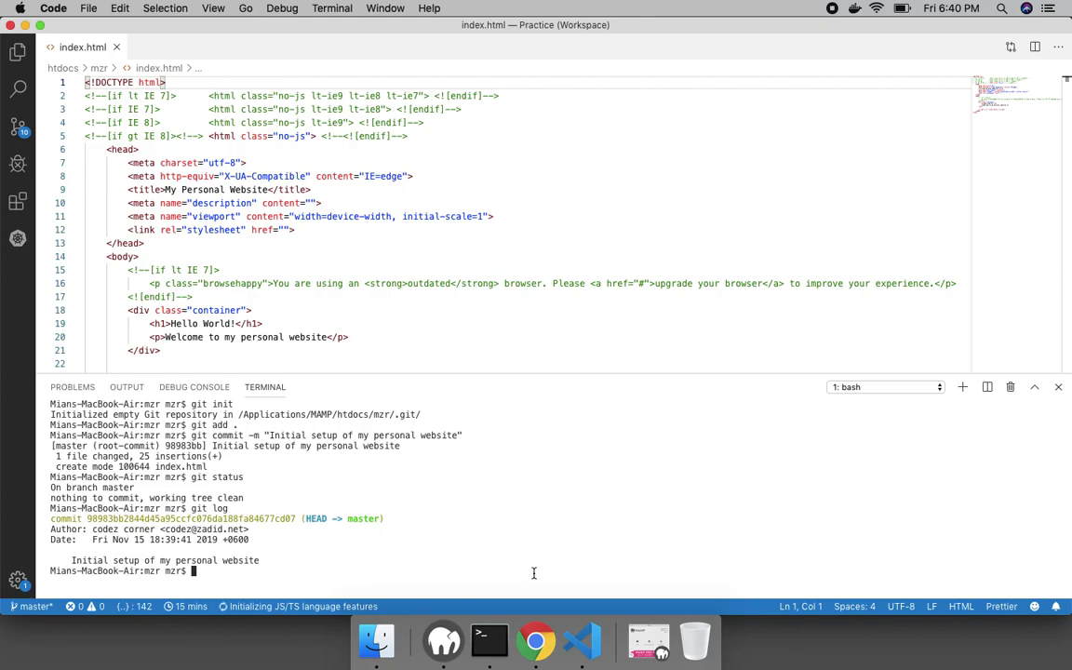
Step: Switch to GitLab in Chrome and create a private blank project named mzr
click(535, 640)
click(139, 35)
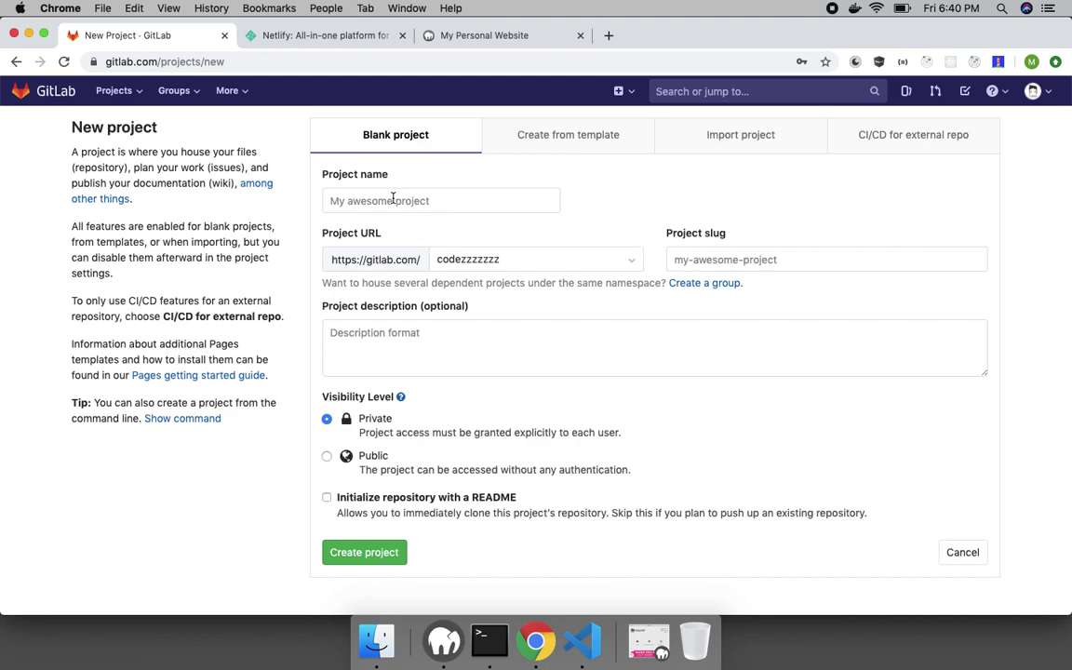
click(393, 198)
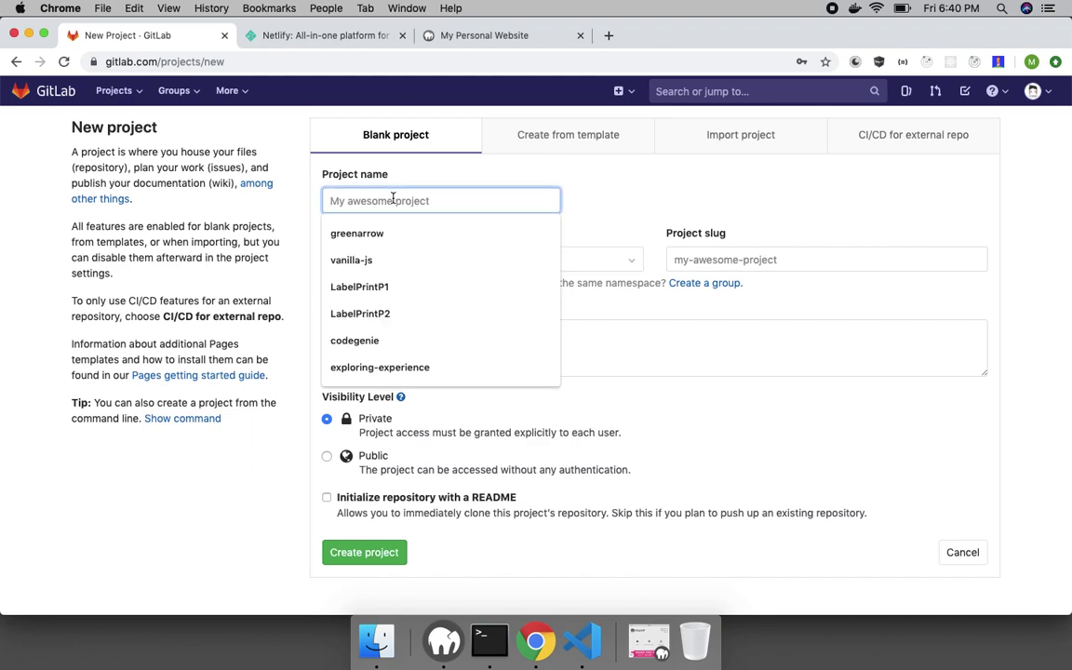
text(mzr)
key(BackSpace)
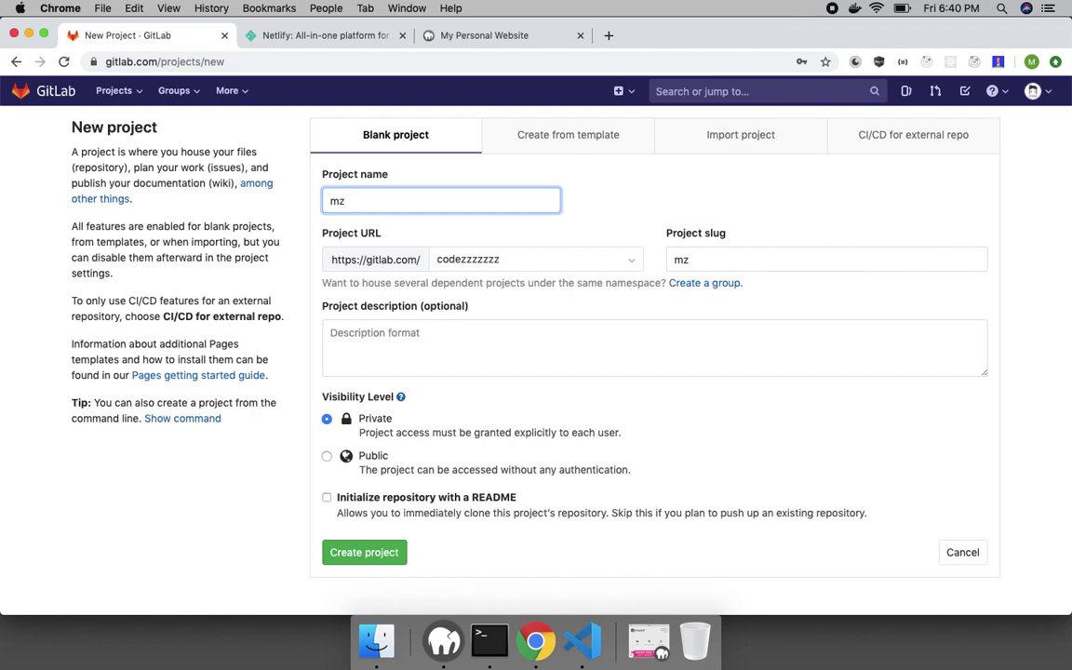
text(r)
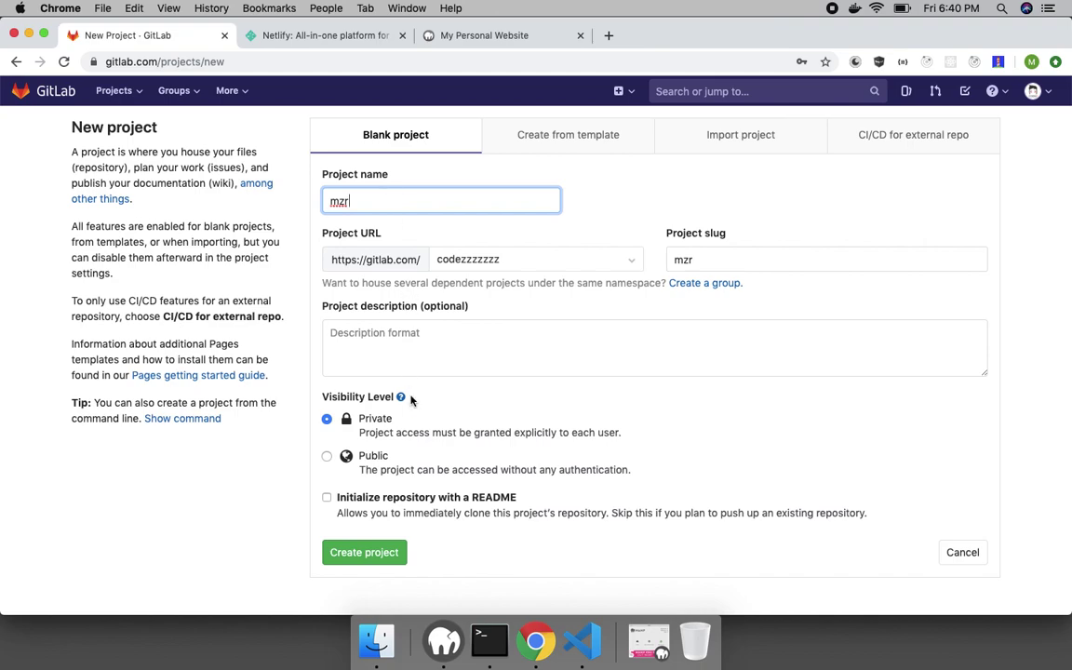
click(365, 553)
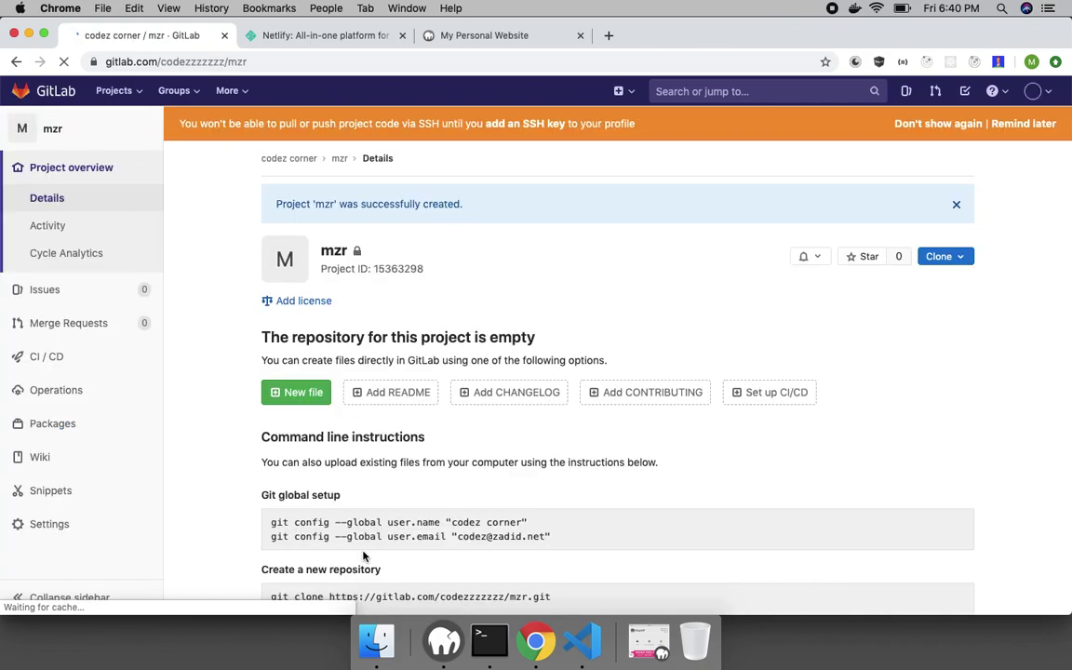
Step: Examine the new project's command line instructions for pushing an existing Git repository
scroll(490, 478, down, 5)
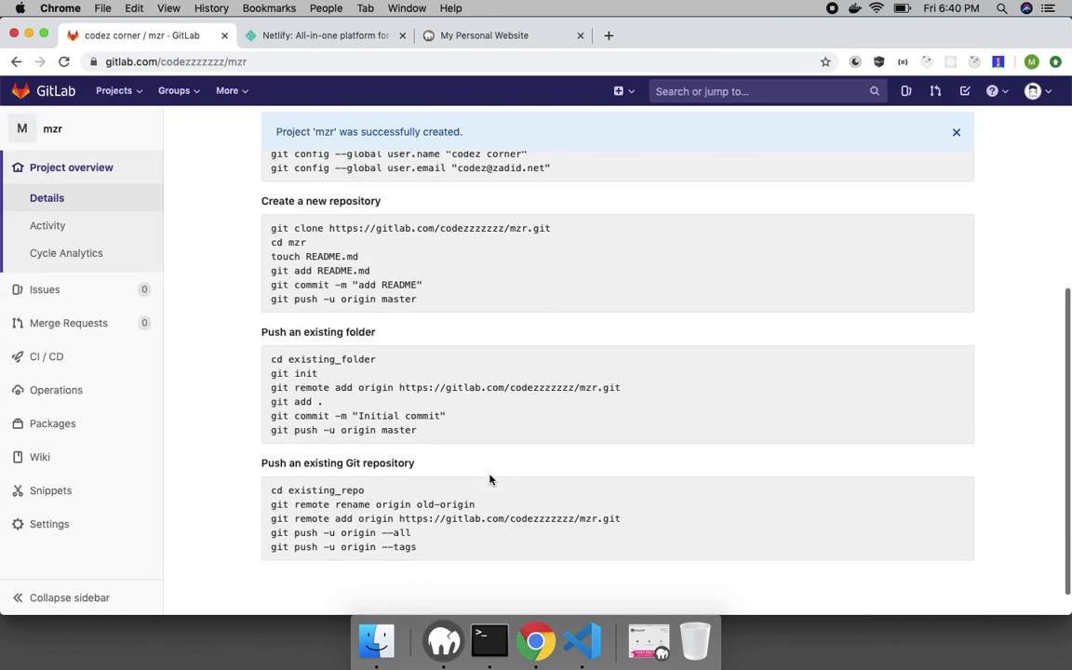
scroll(490, 478, down, 1)
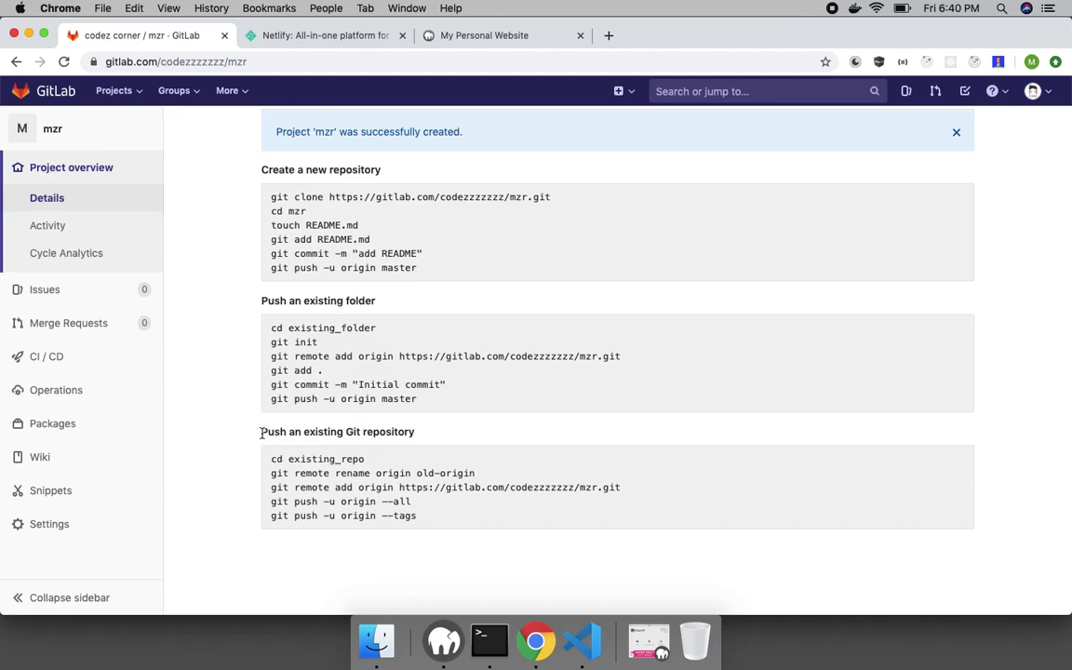
drag(262, 432, 415, 433)
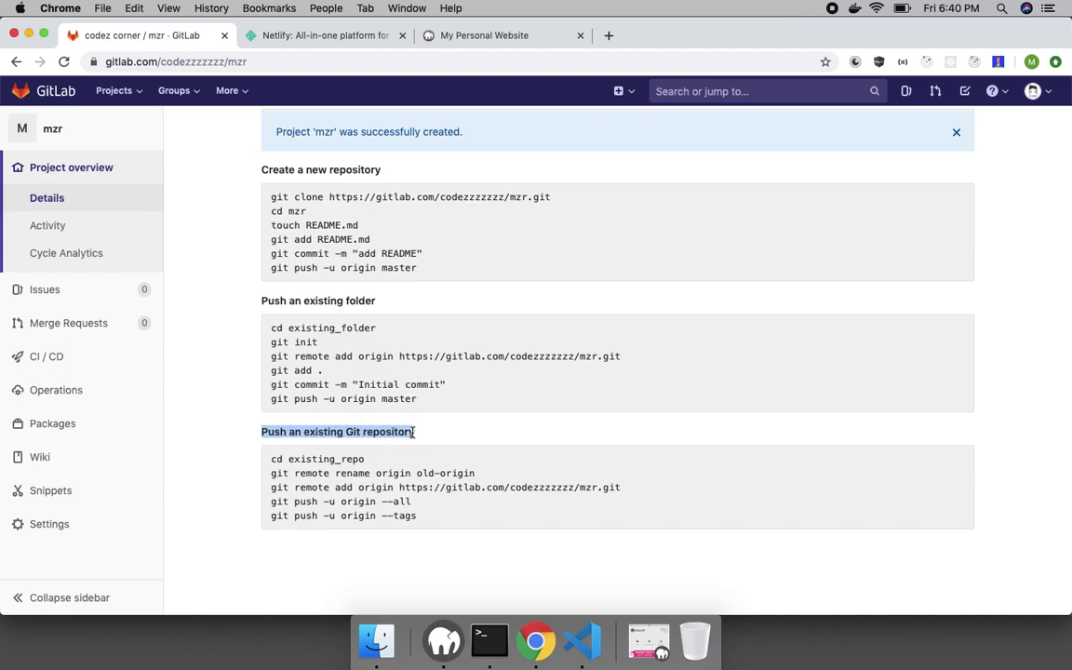
click(472, 436)
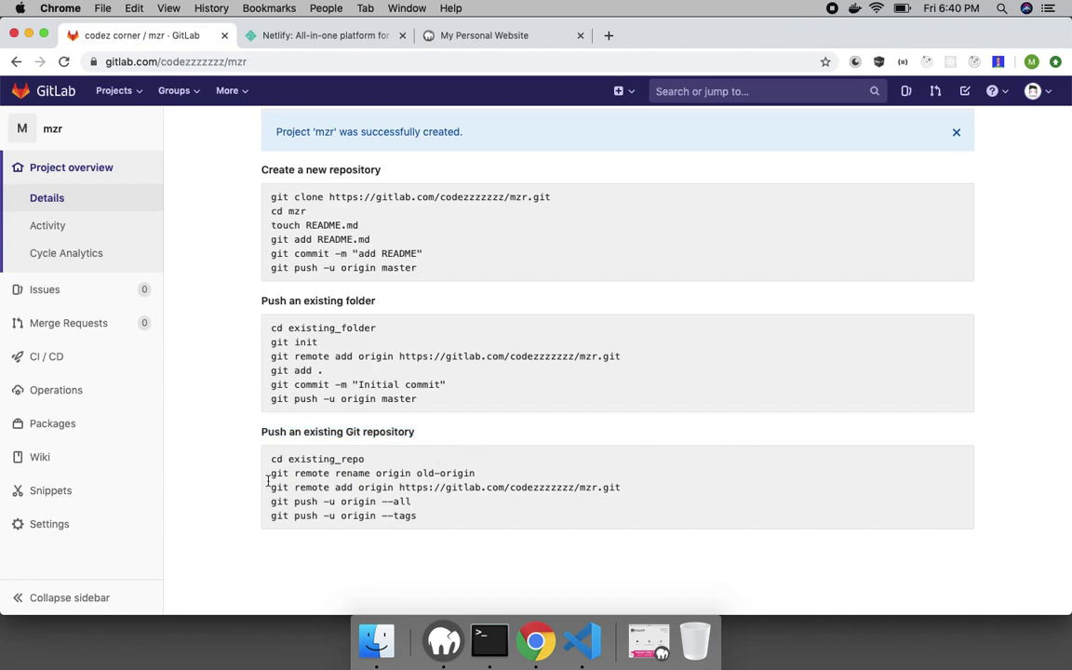
drag(270, 474, 501, 481)
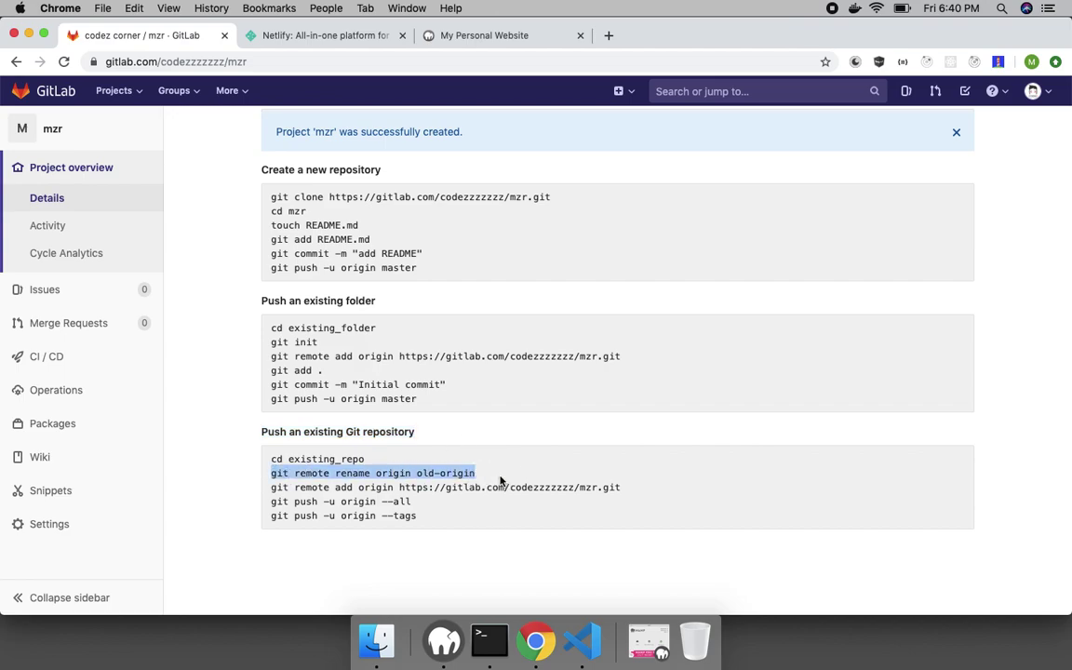
right_click(436, 476)
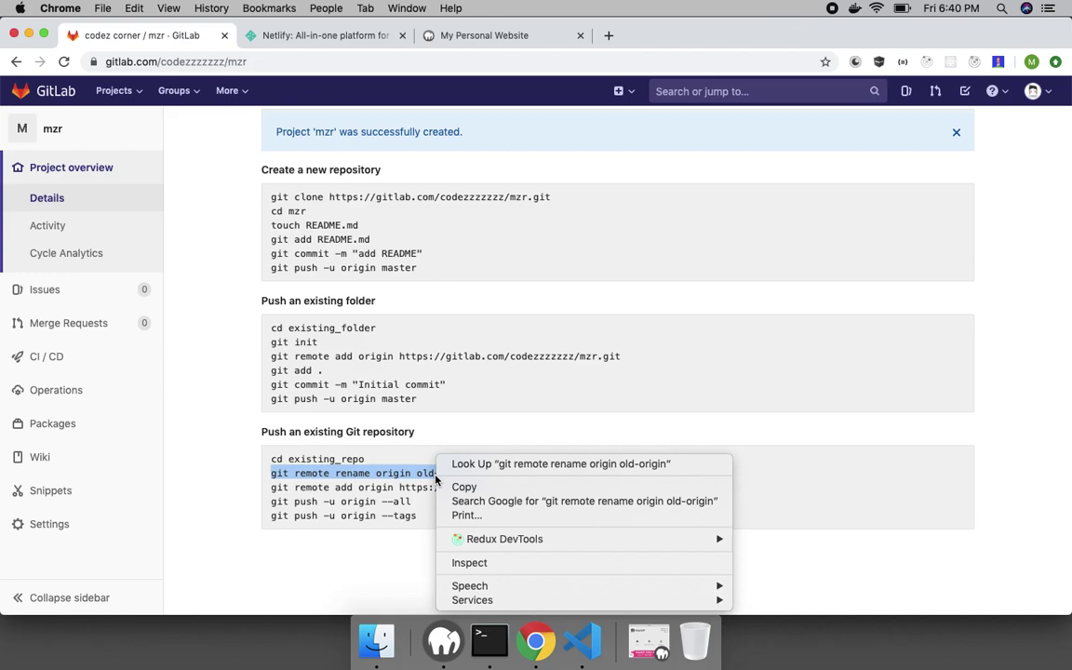
click(370, 475)
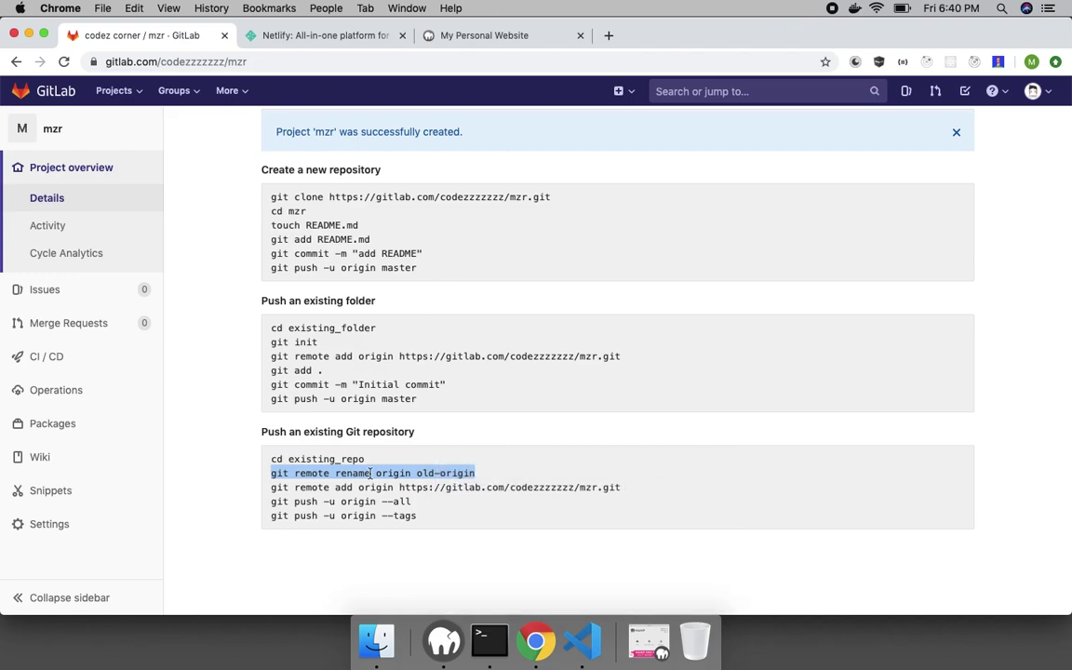
click(296, 494)
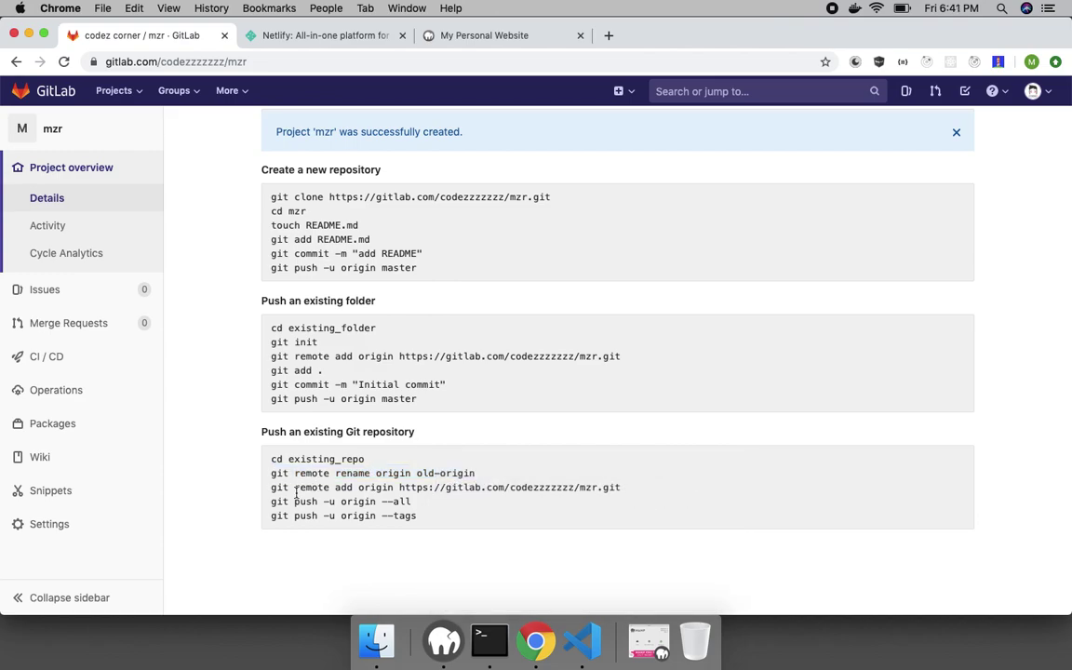
Step: Copy GitLab's remote add command, run it in the VS Code terminal to add origin, and try to push master
scroll(424, 448, up, 2)
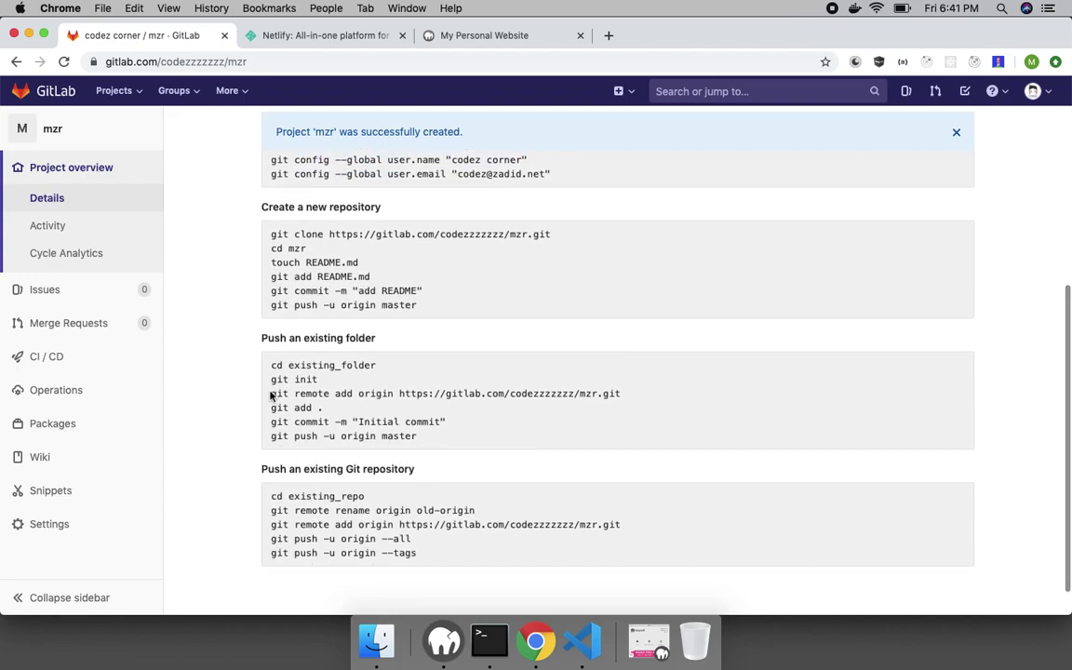
drag(270, 395, 654, 402)
key(super+c)
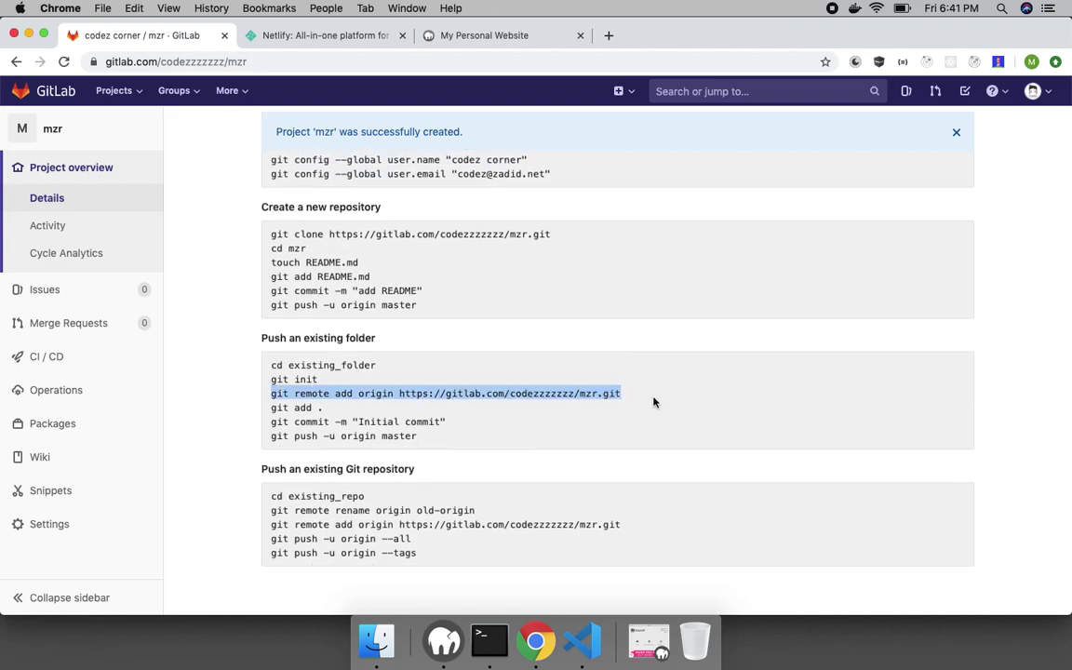
click(582, 642)
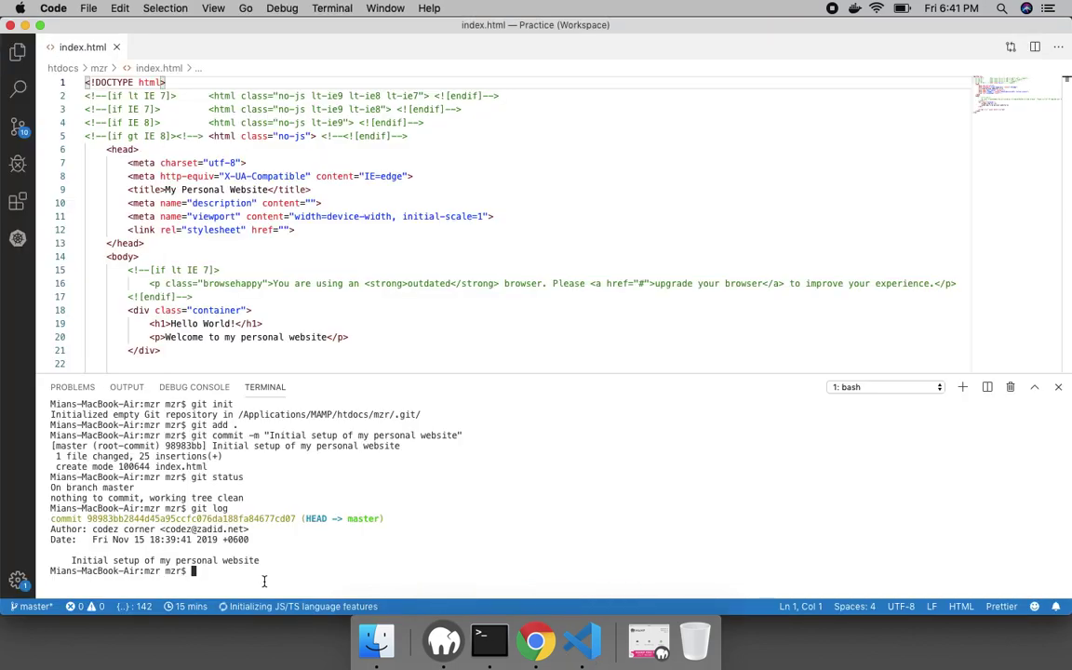
key(super+v)
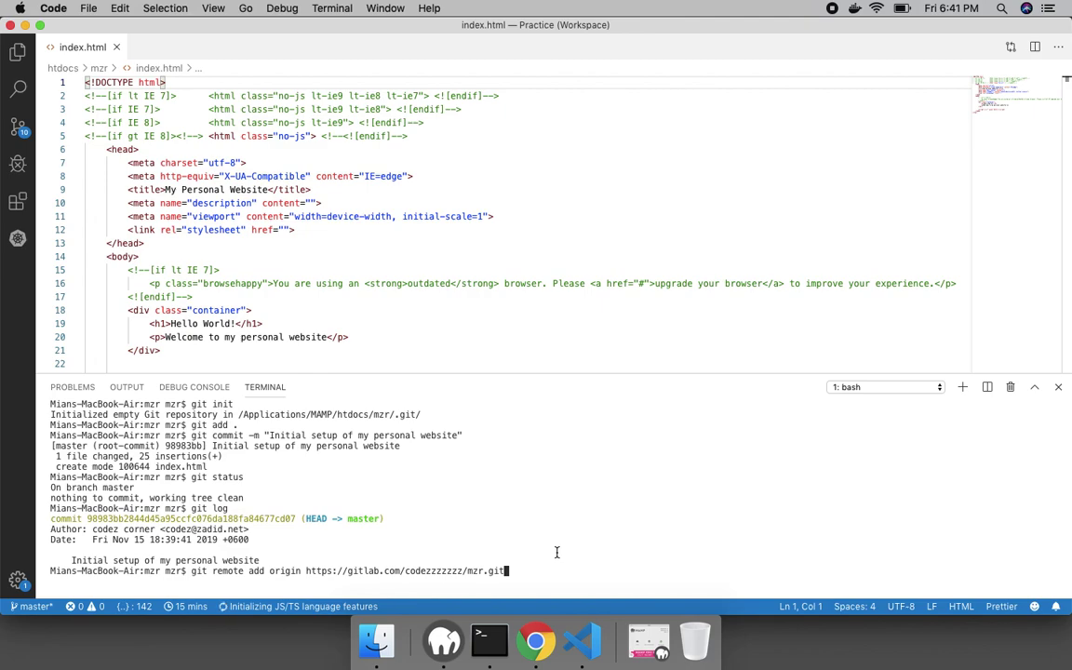
key(Return)
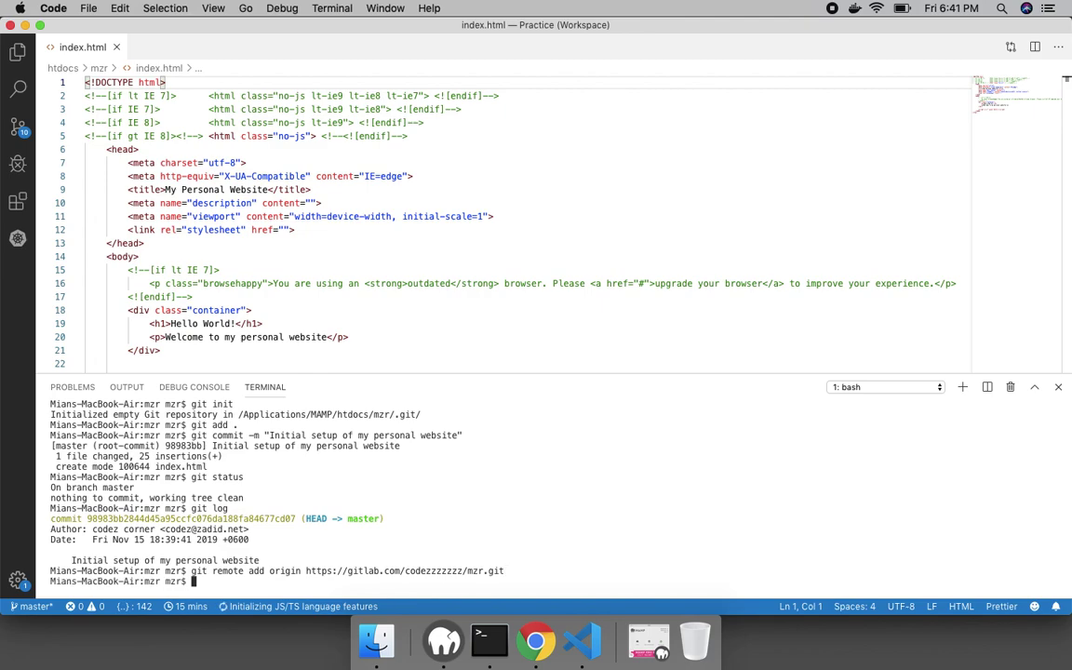
text(git push origin master)
key(Return)
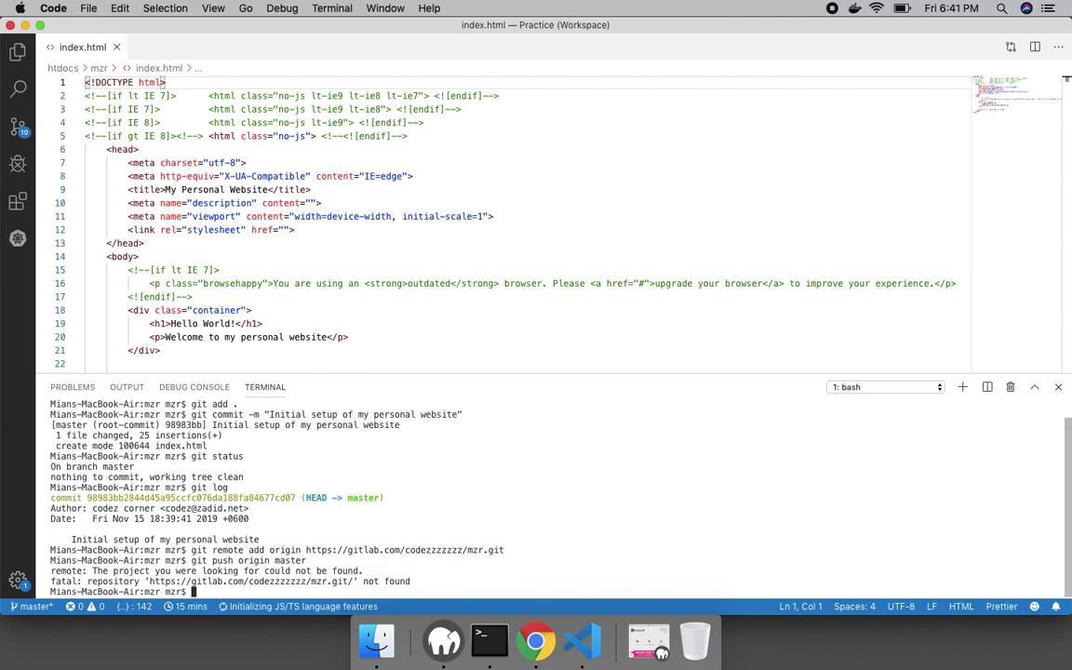
Step: Remove the origin remote from the local repository with git remote rm
key(Up)
key(Up)
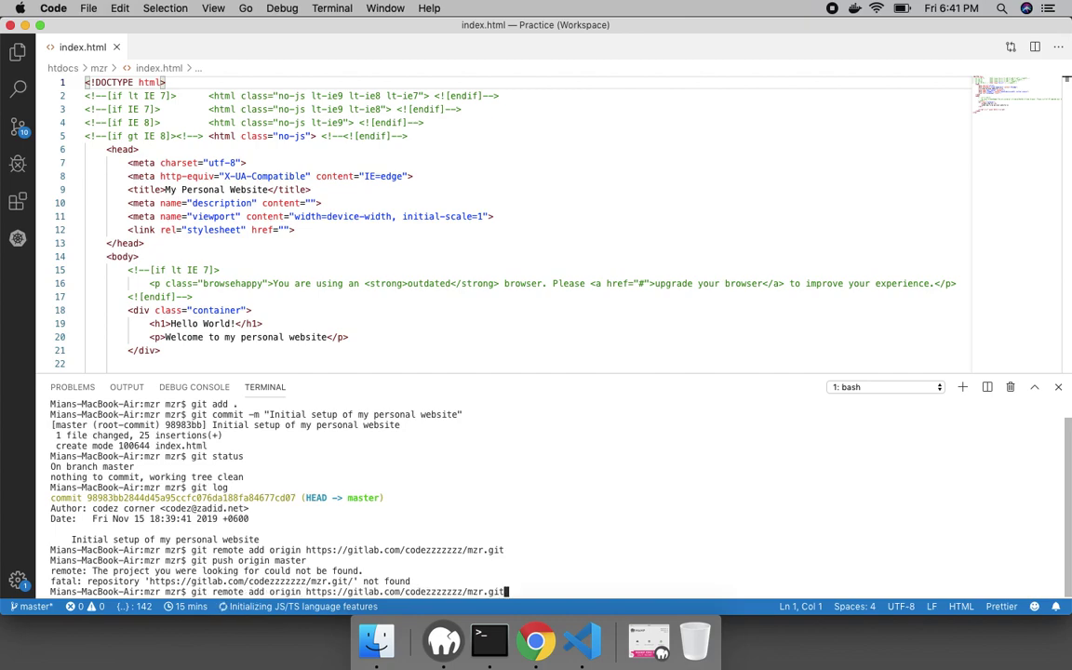
key(BackSpace)
key(BackSpace)
key(BackSpace)
key(BackSpace)
key(BackSpace)
key(BackSpace)
key(BackSpace)
key(BackSpace)
key(BackSpace)
key(BackSpace)
key(BackSpace)
key(BackSpace)
key(BackSpace)
key(BackSpace)
key(BackSpace)
key(BackSpace)
key(BackSpace)
key(BackSpace)
key(BackSpace)
key(BackSpace)
key(BackSpace)
key(BackSpace)
key(BackSpace)
key(BackSpace)
key(BackSpace)
key(BackSpace)
key(BackSpace)
key(BackSpace)
key(BackSpace)
key(BackSpace)
key(BackSpace)
key(BackSpace)
key(BackSpace)
key(BackSpace)
key(BackSpace)
key(BackSpace)
key(Left)
key(Left)
key(Left)
key(Left)
key(Left)
key(Left)
key(Left)
key(Left)
key(BackSpace)
key(BackSpace)
key(BackSpace)
text(rm)
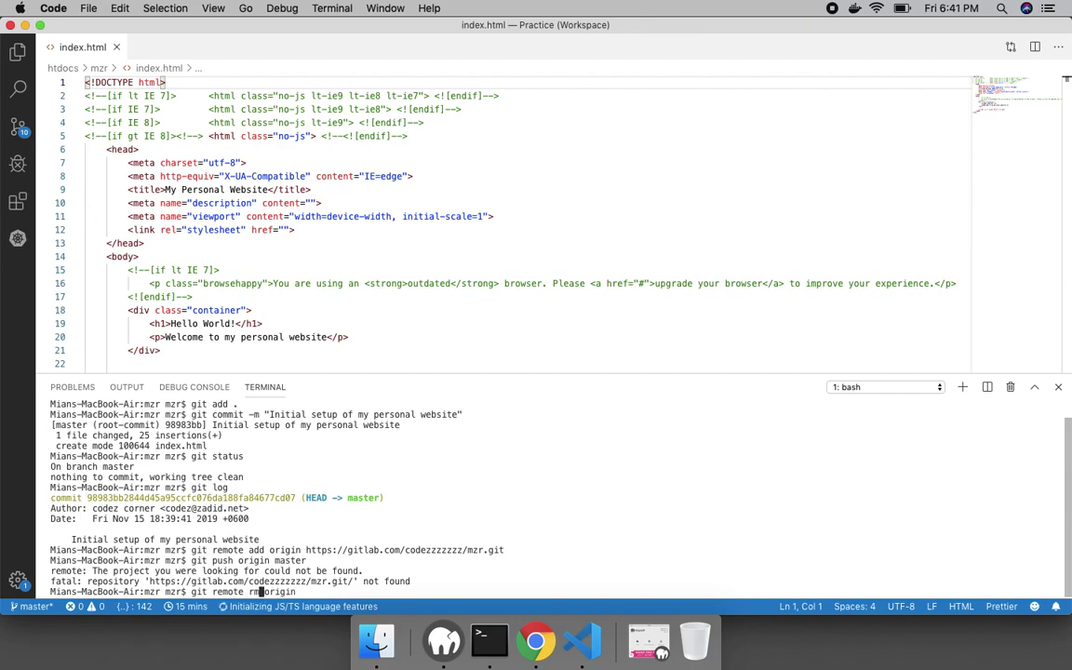
key(Return)
Step: Re-add the origin remote for the mzr.git HTTPS address, inserting the account's GitLab username and @ before gitlab.com
key(Up)
key(Up)
key(Up)
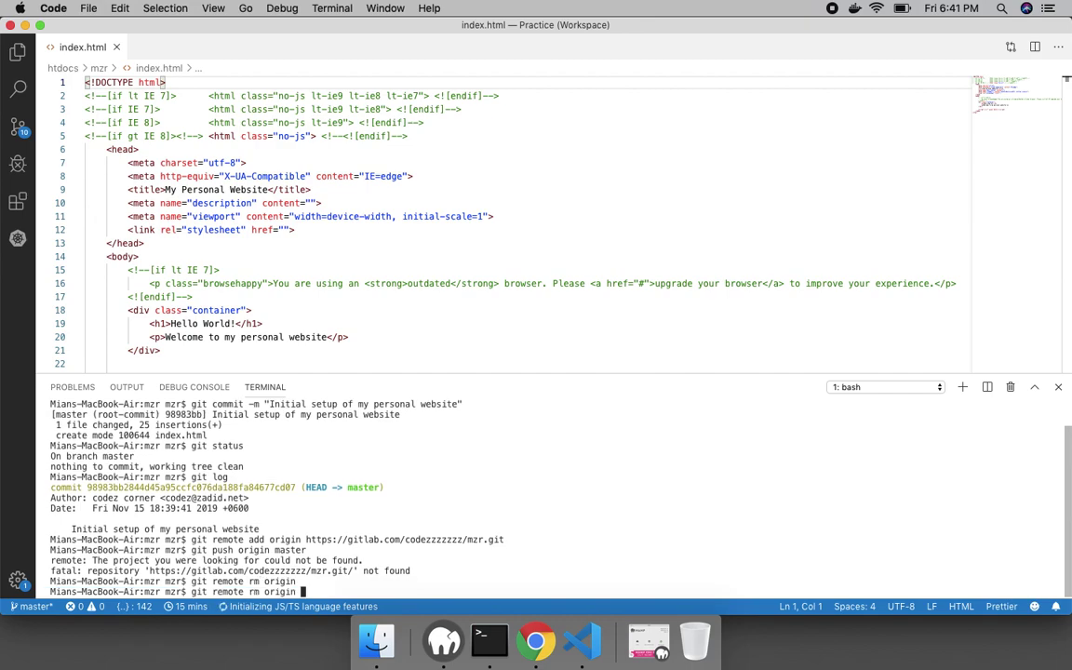
key(Left)
key(Left)
key(Left)
key(Left)
key(Left)
key(Left)
key(Left)
key(Left)
key(Left)
key(Left)
key(Left)
key(Left)
key(Left)
key(Left)
key(Left)
key(Left)
key(Left)
key(Left)
key(Left)
key(Left)
key(Left)
key(Left)
key(Left)
key(Left)
key(Left)
key(Left)
key(Left)
key(Left)
key(Left)
key(Left)
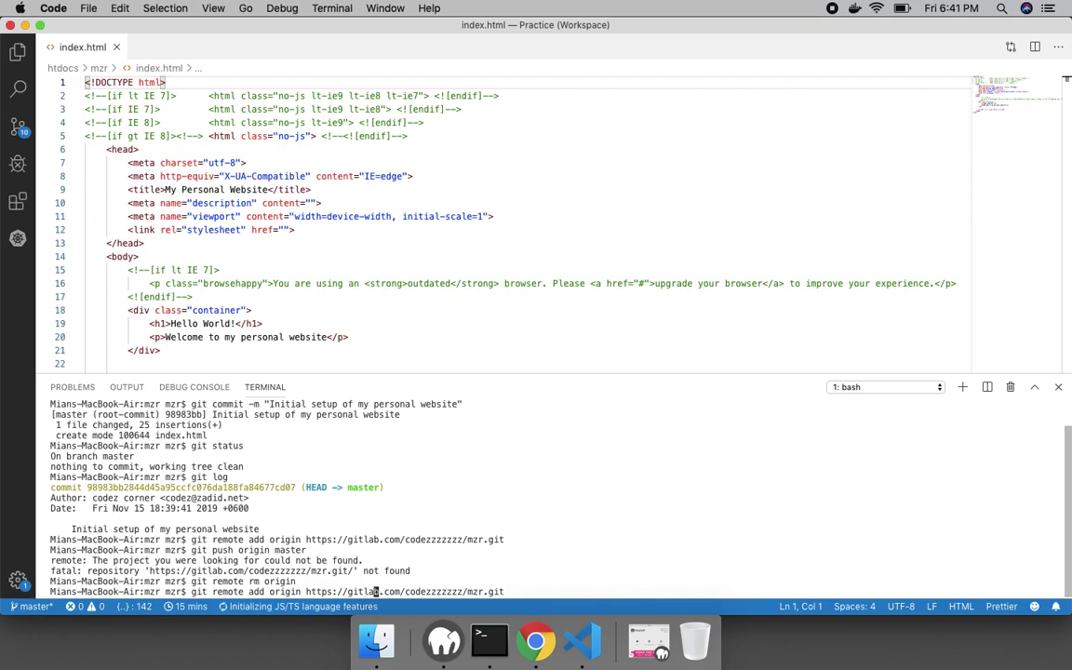
text(codez)
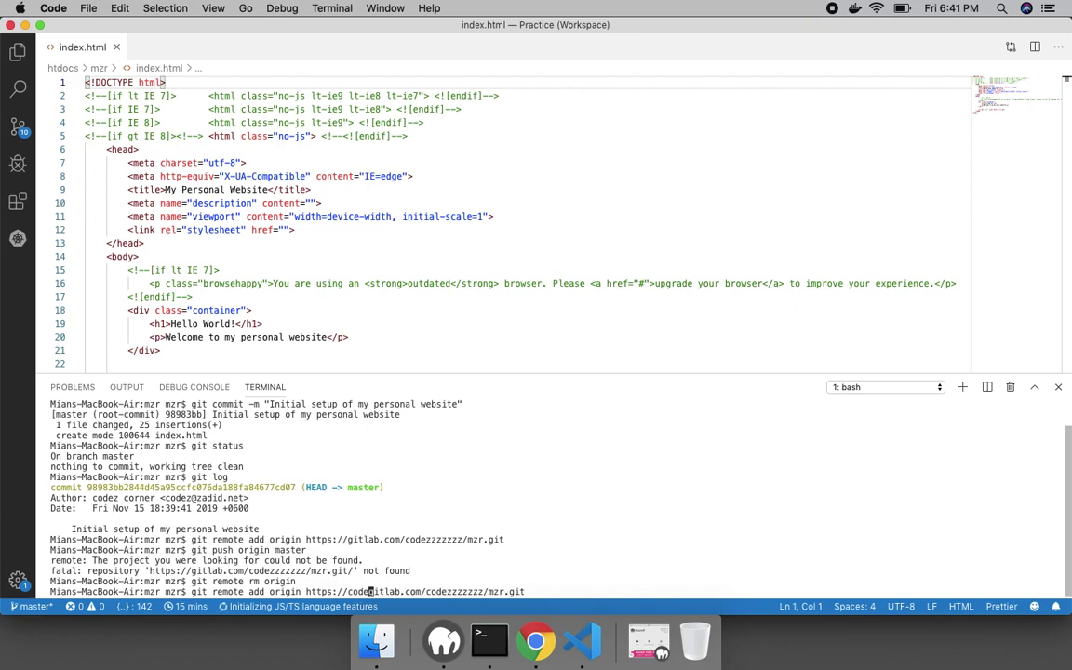
text(@)
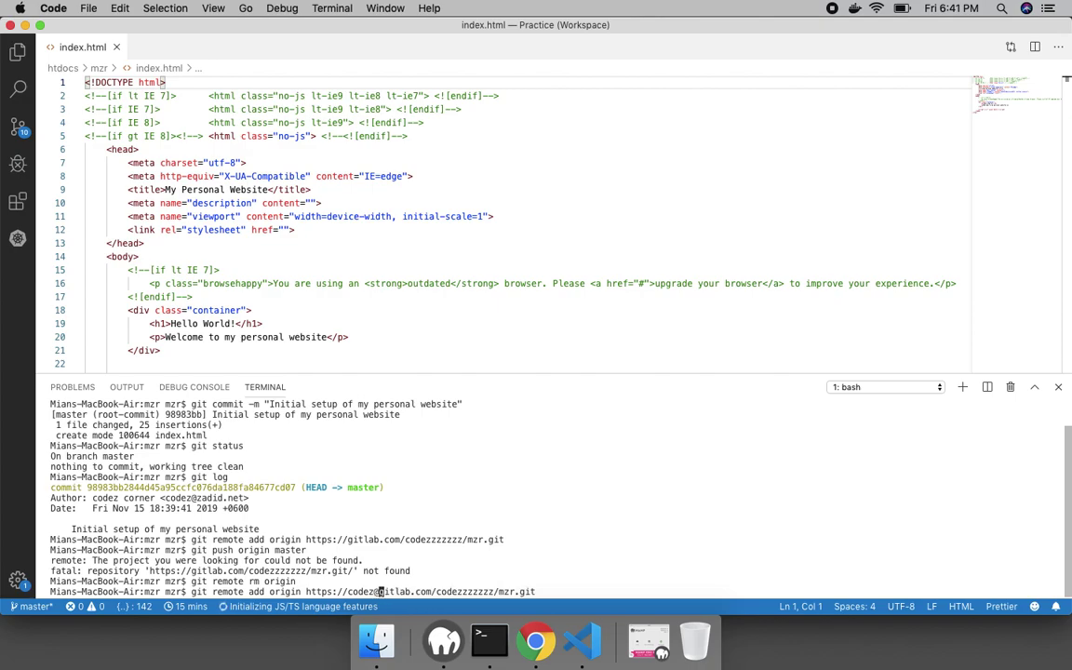
click(536, 641)
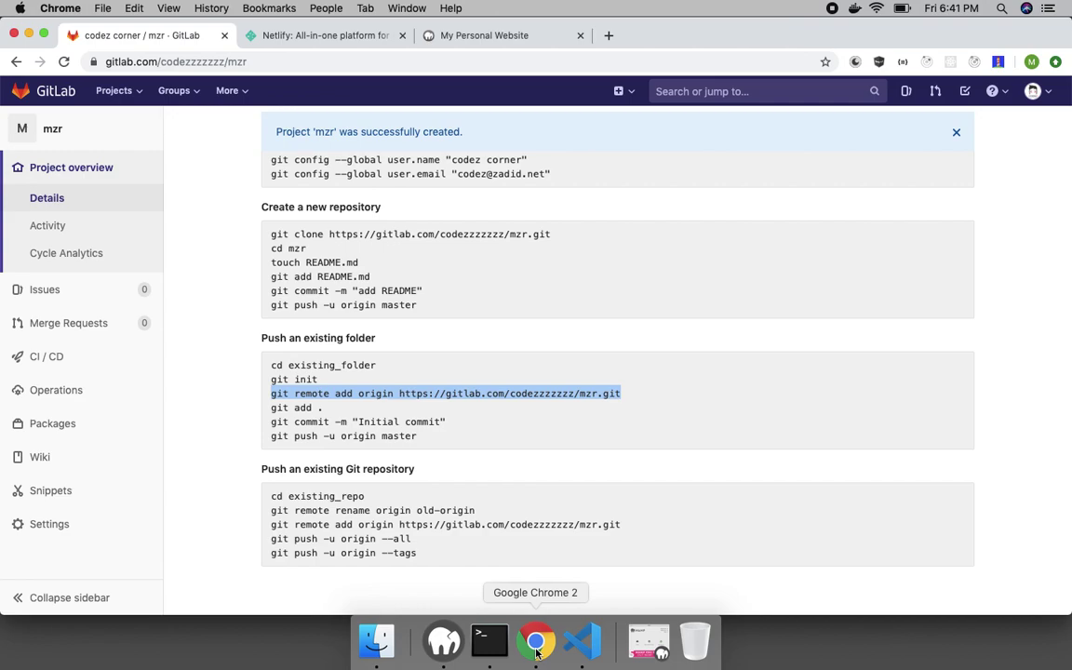
click(1033, 90)
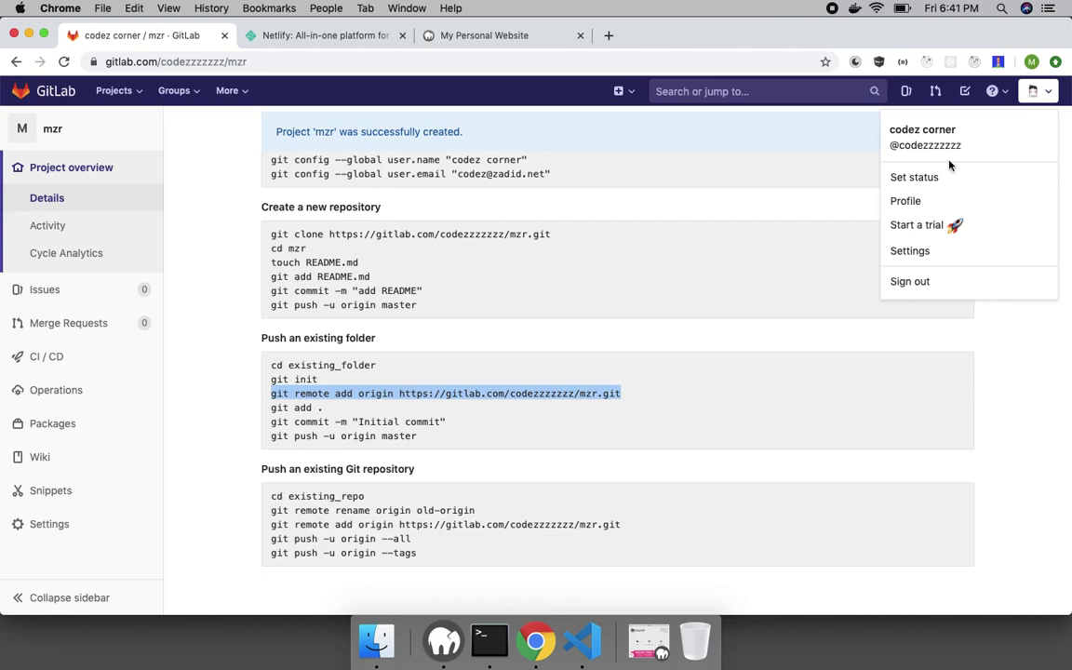
key(super+Tab)
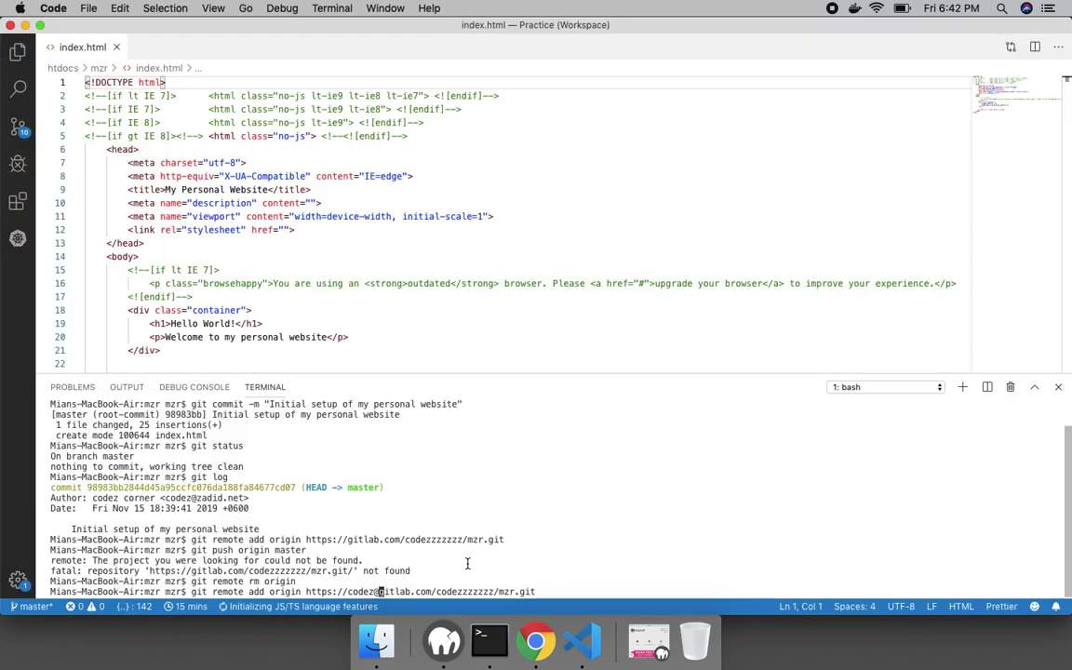
text(zzzzzzz)
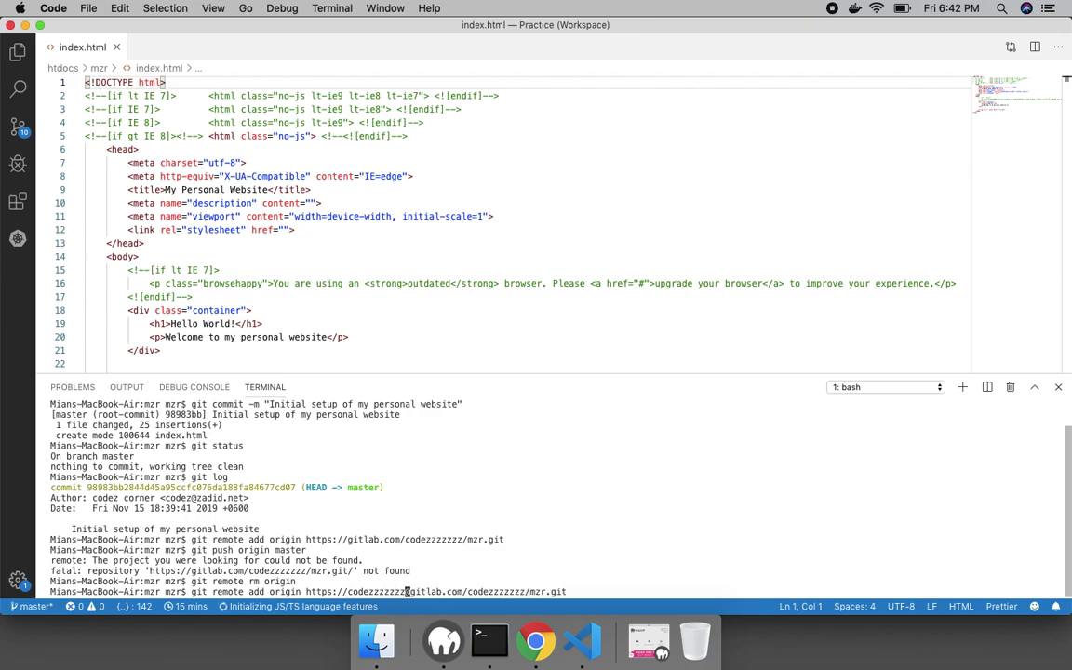
key(Return)
Step: Push the master branch to the origin remote with git push origin master
text(git push origi)
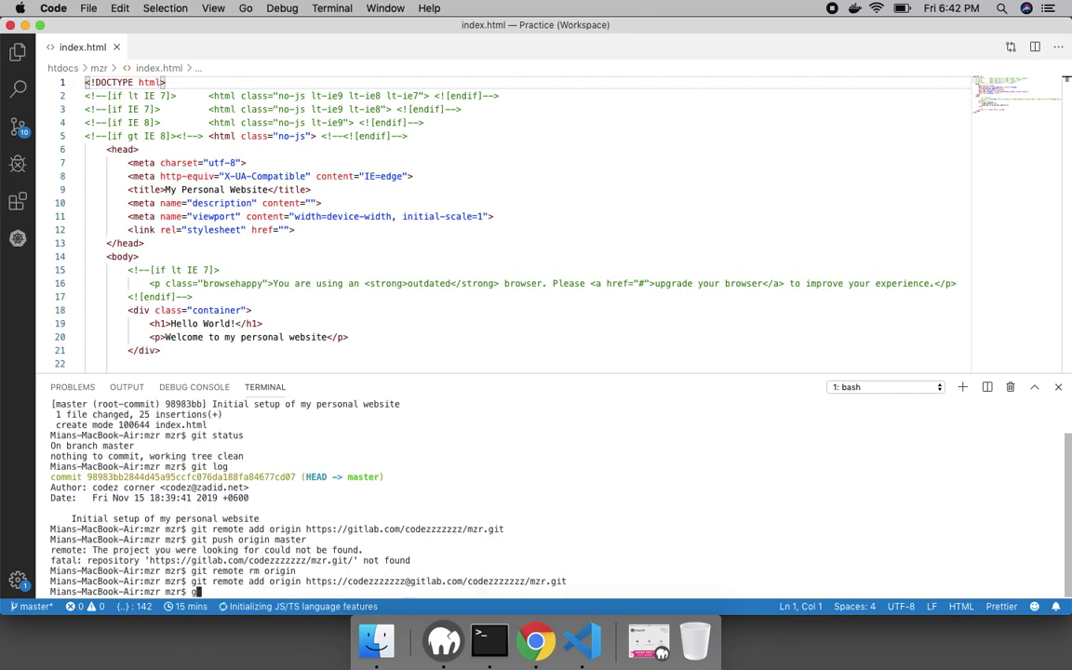
text(n master)
key(Return)
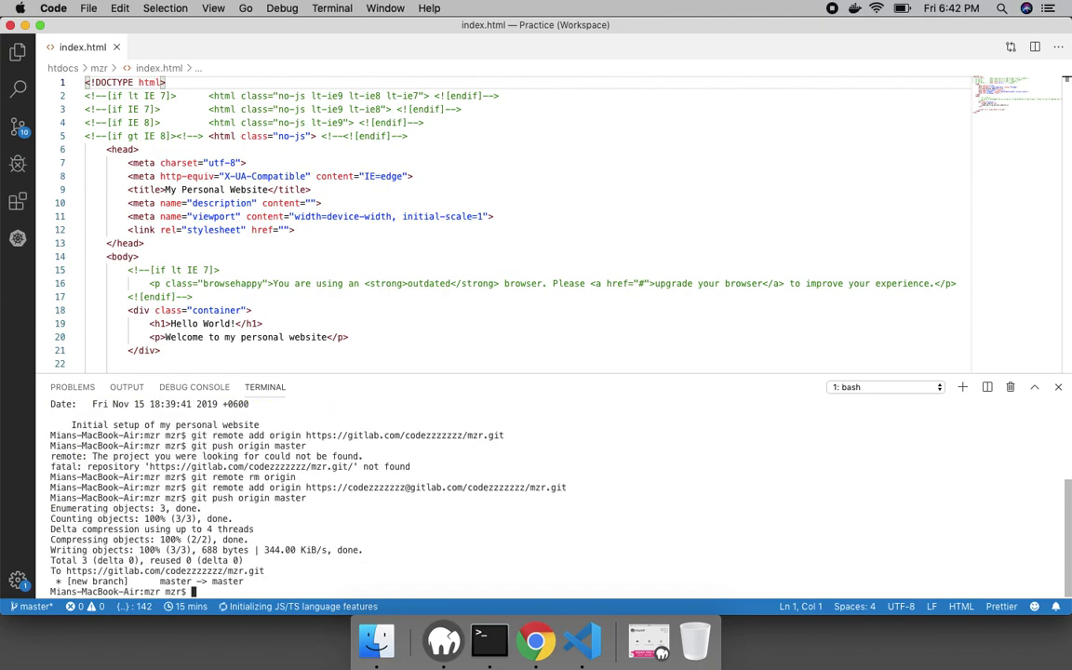
Step: Examine the mzr project's details page on GitLab in Chrome and the local website at localhost:8888/mzr
click(535, 640)
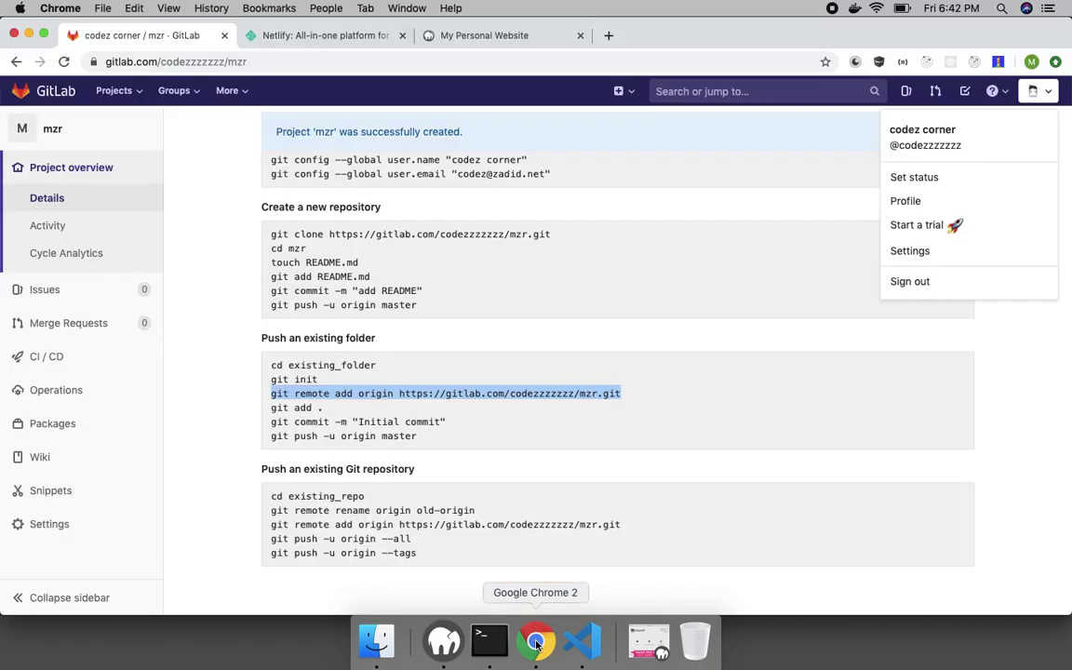
click(121, 140)
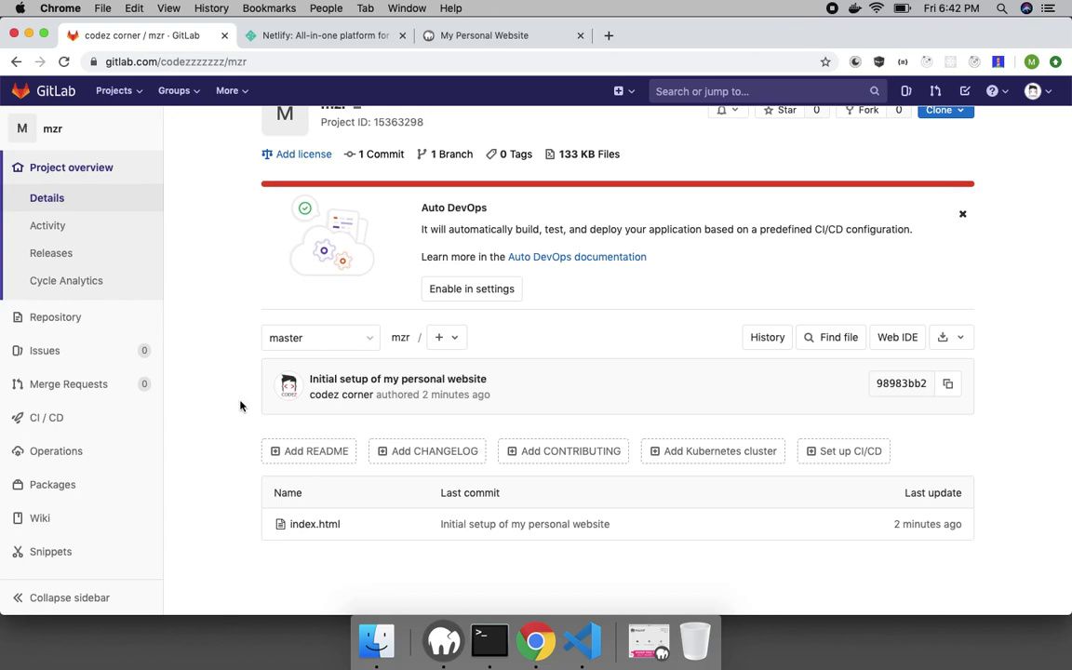
click(487, 42)
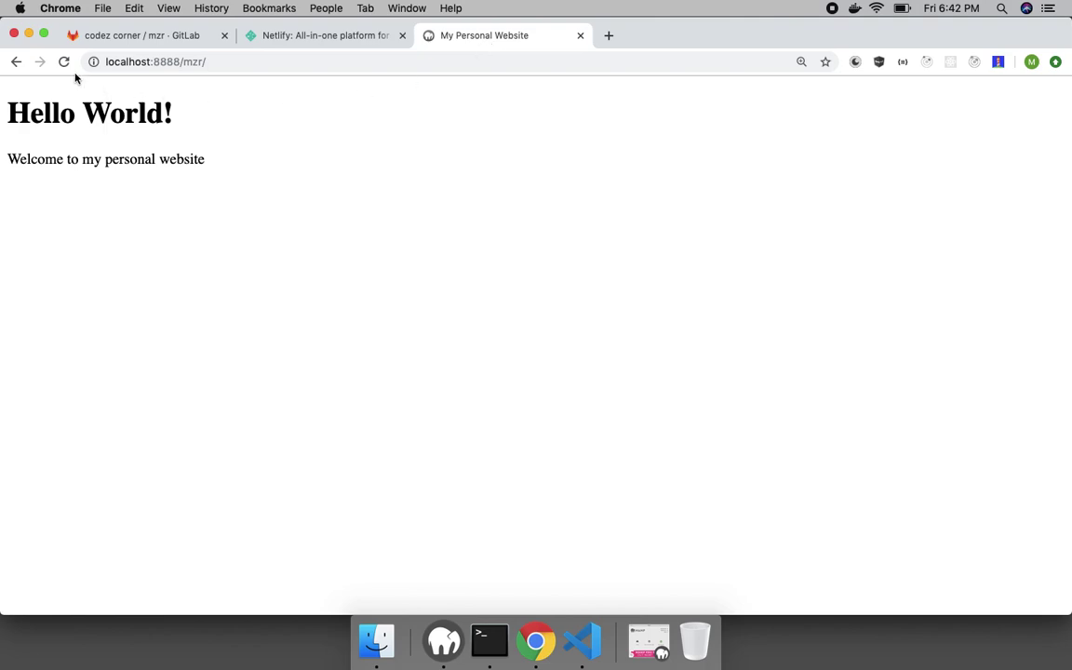
double_click(130, 63)
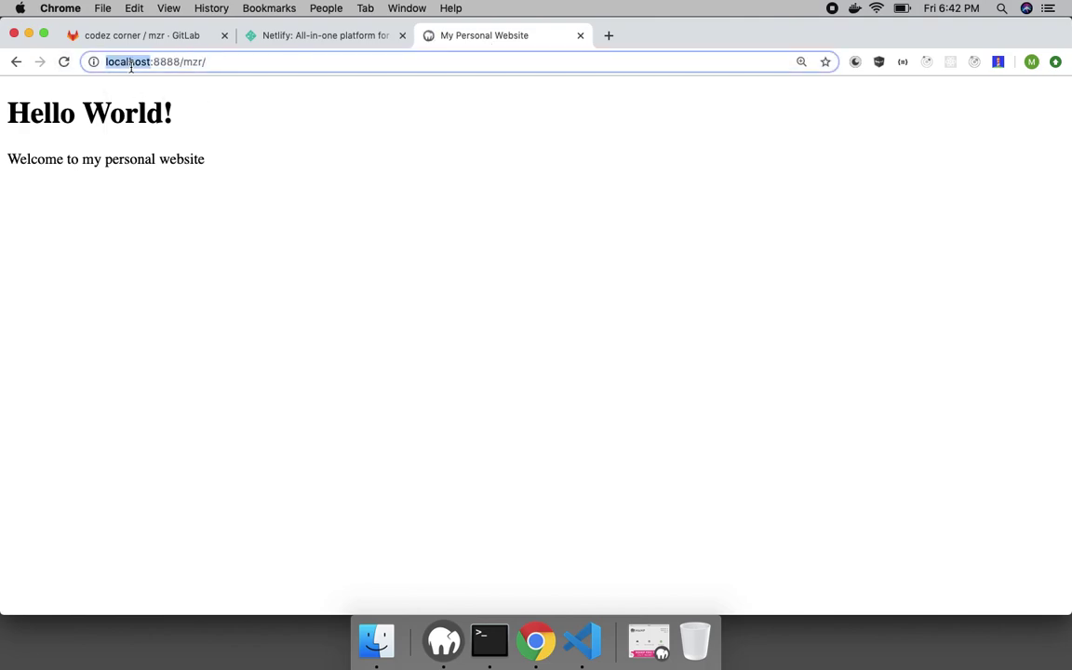
Step: Go to Netlify's login, sign out of the already open session and log back in through GitLab
click(290, 35)
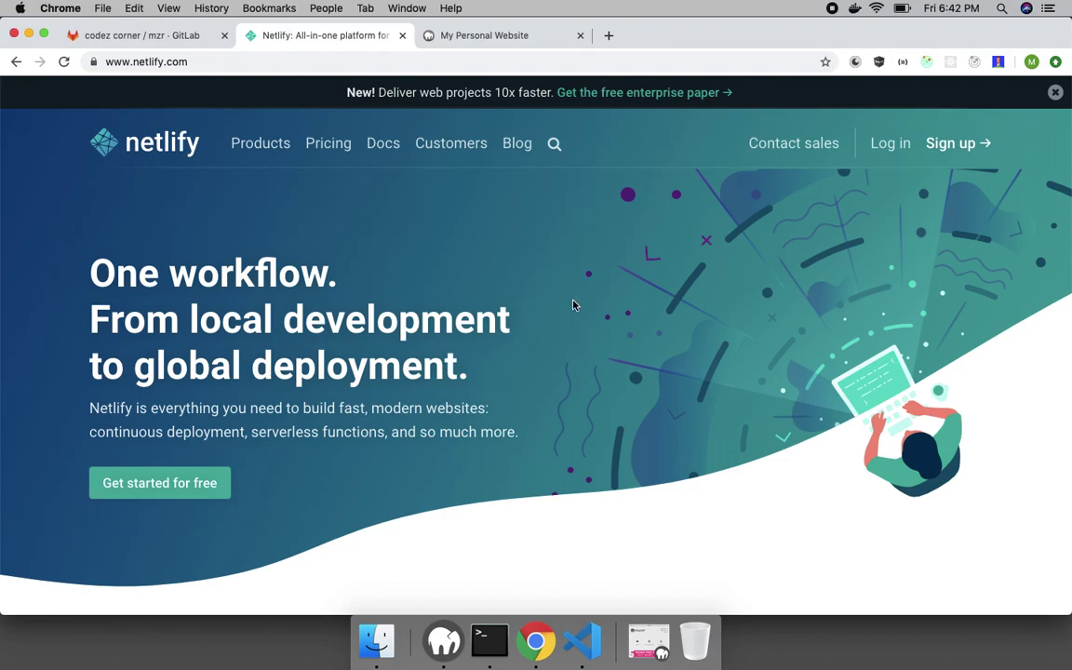
click(891, 143)
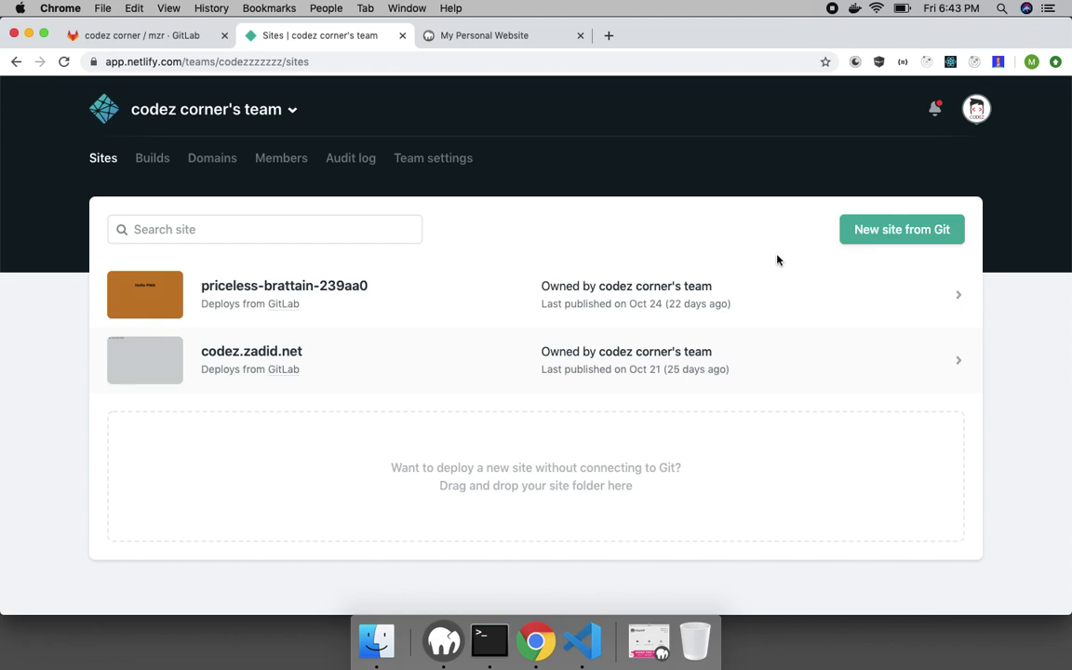
click(976, 109)
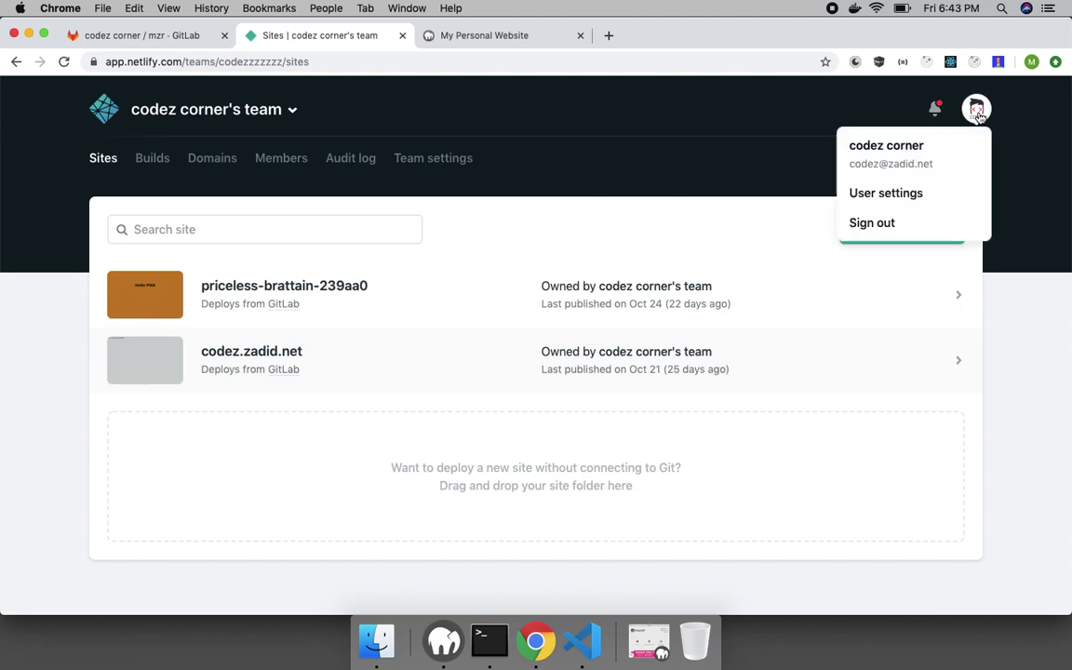
click(862, 222)
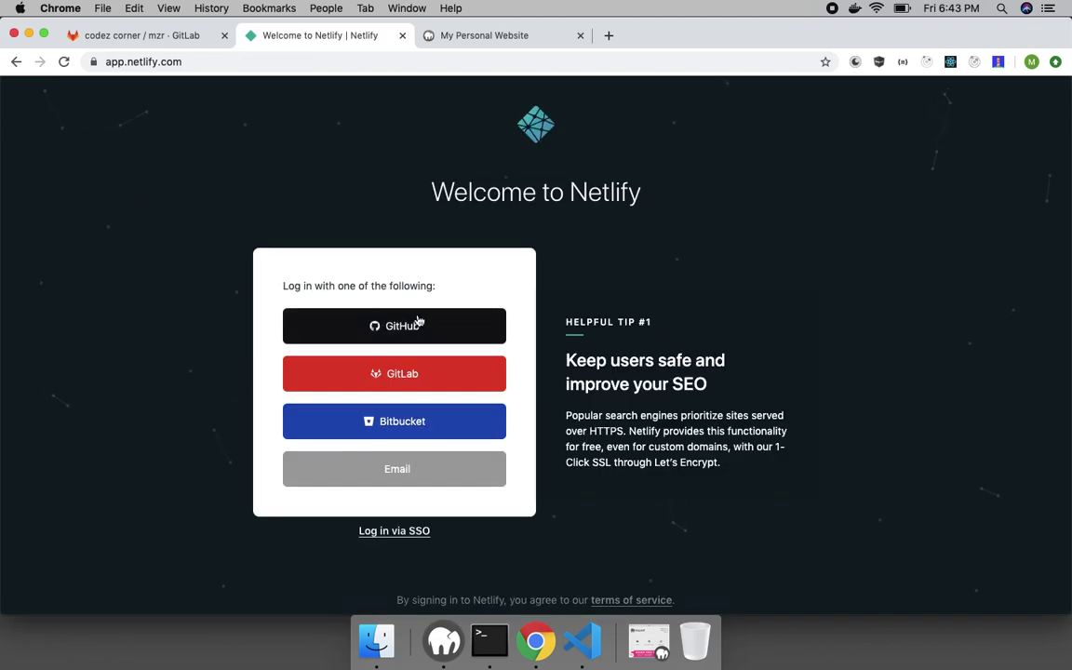
click(402, 376)
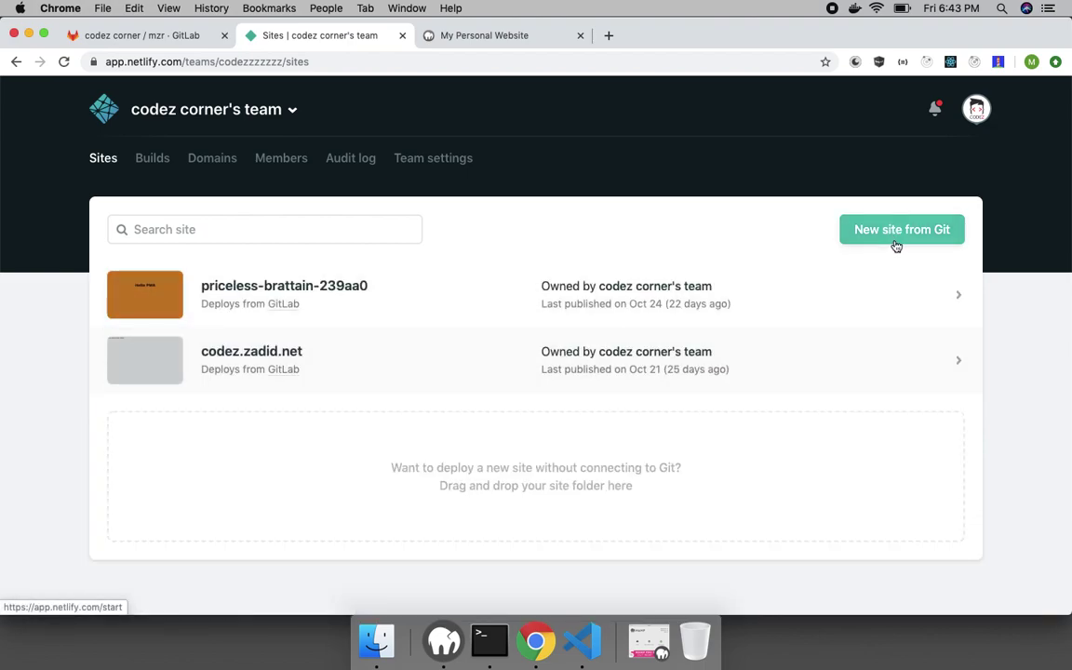
Step: Start a new Netlify site from Git with GitLab as the provider and mzr as the repository
click(897, 238)
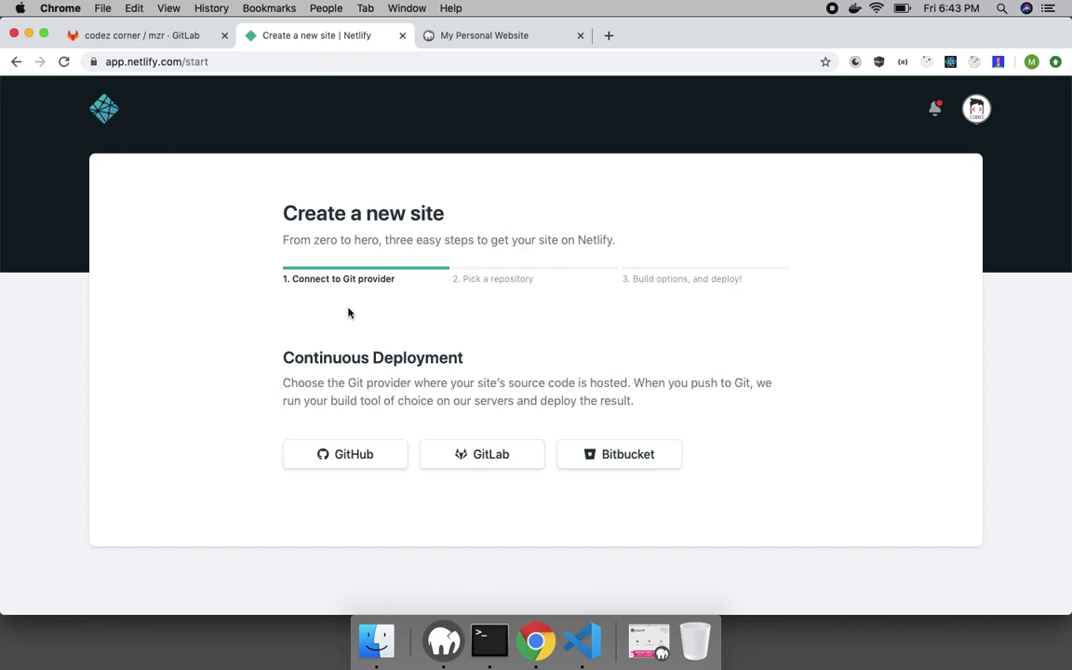
click(487, 462)
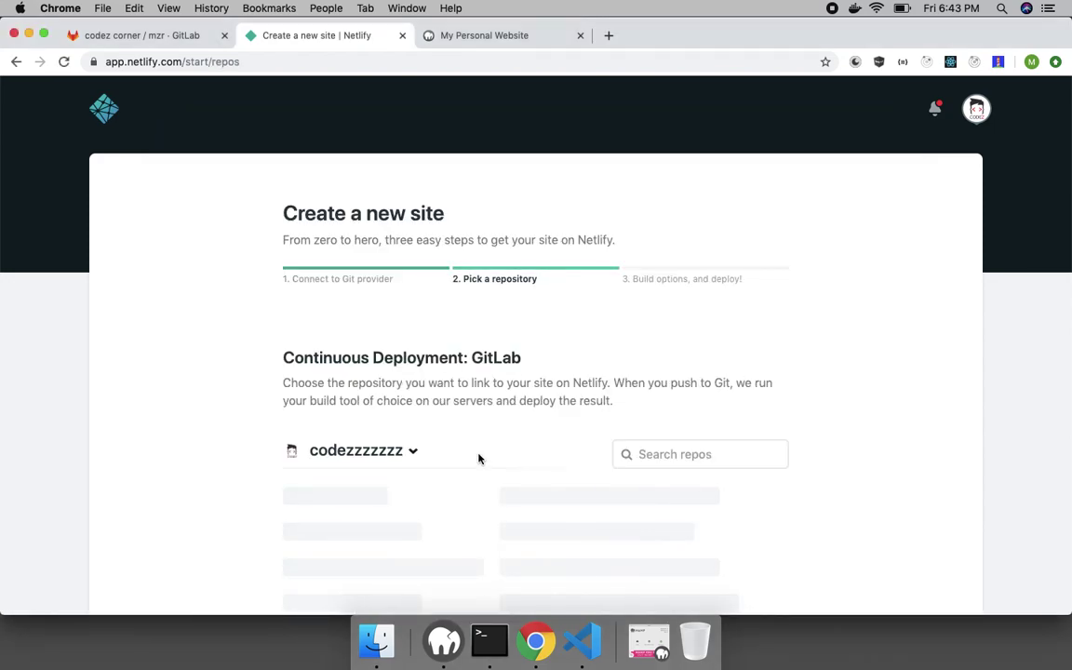
scroll(503, 436, down, 5)
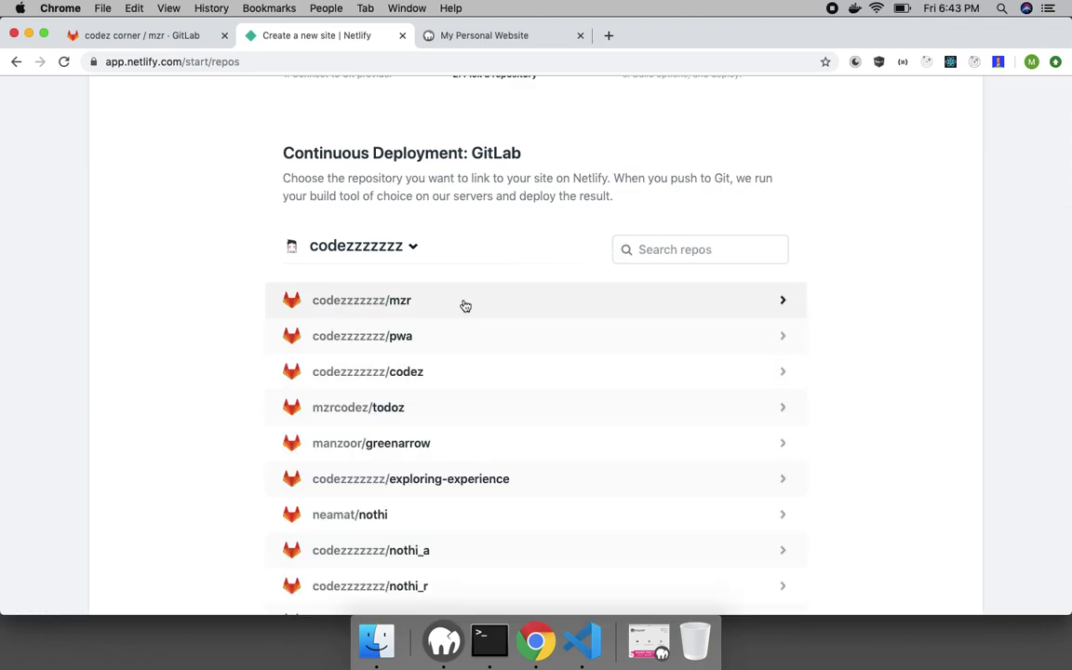
click(465, 305)
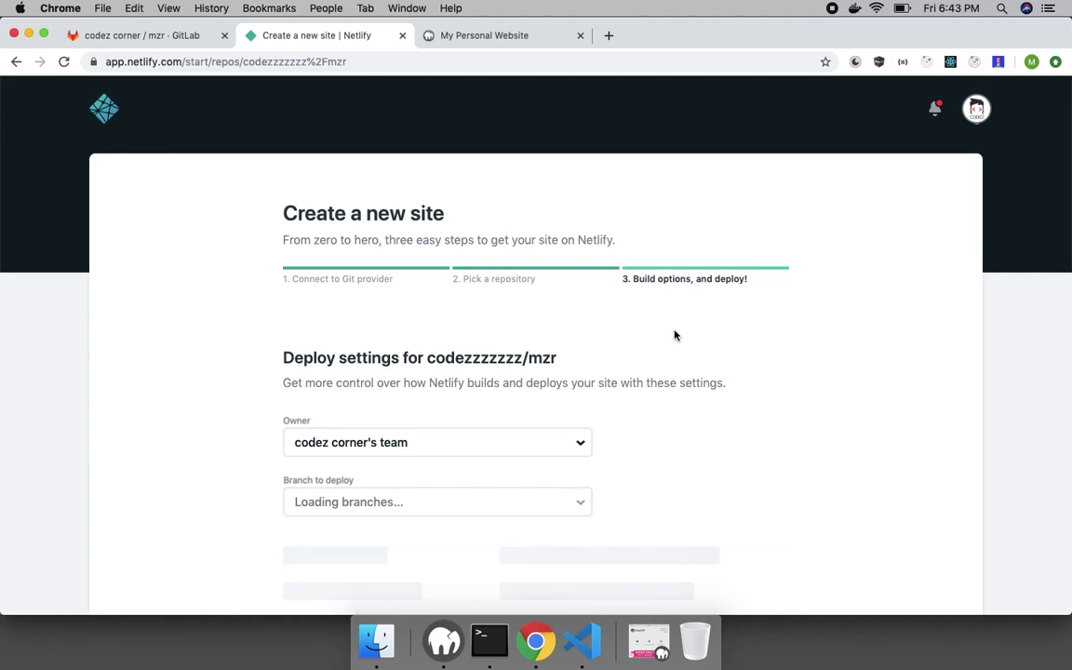
Step: Examine the mzr deploy settings, including owner, branch to deploy, build command and publish directory
scroll(753, 380, down, 4)
scroll(753, 383, down, 2)
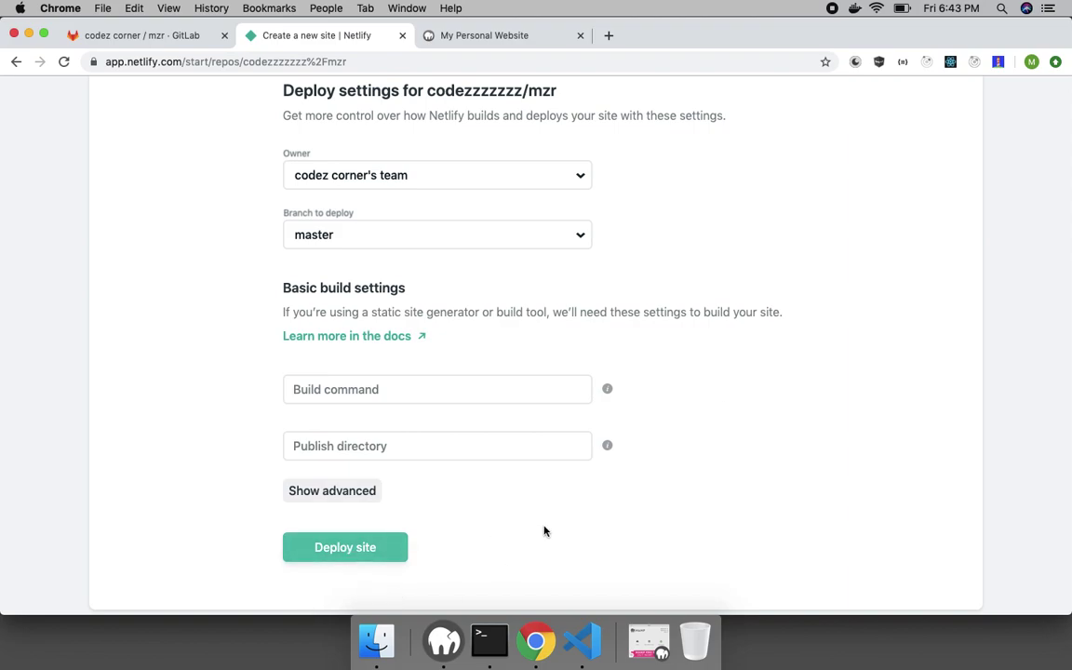
scroll(723, 325, up, 6)
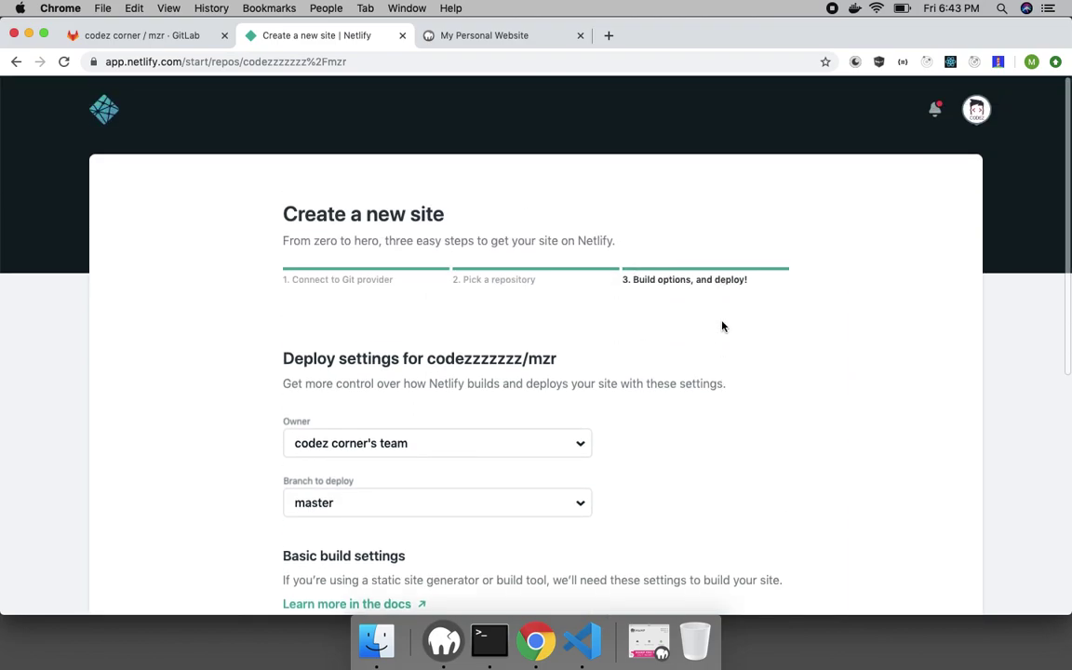
scroll(723, 326, down, 4)
scroll(723, 325, down, 1)
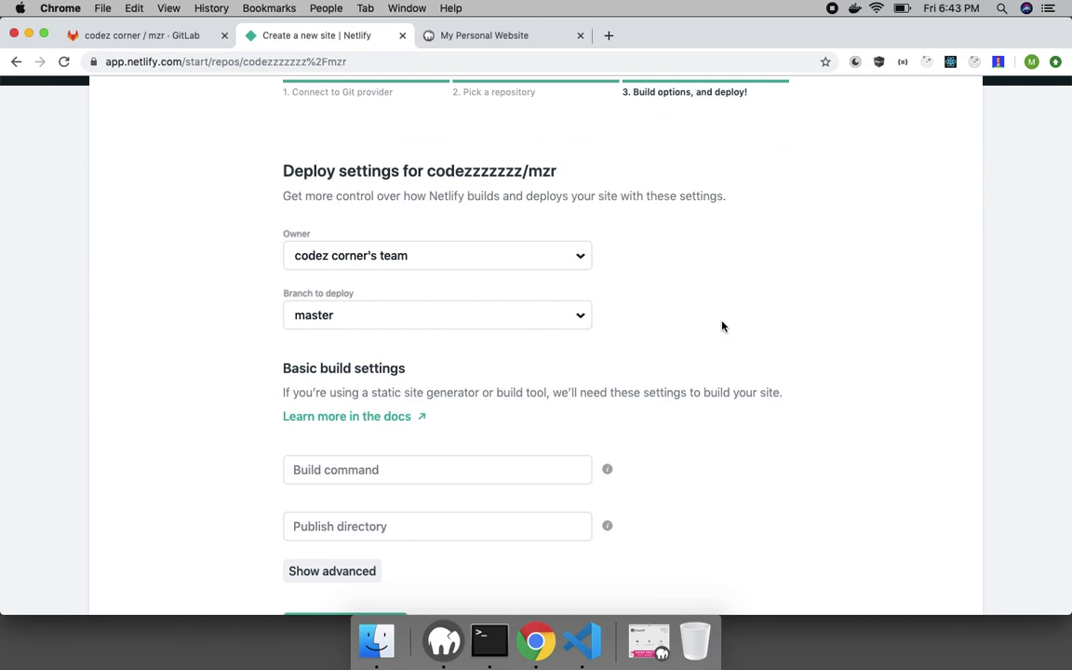
scroll(723, 326, down, 3)
scroll(723, 326, up, 5)
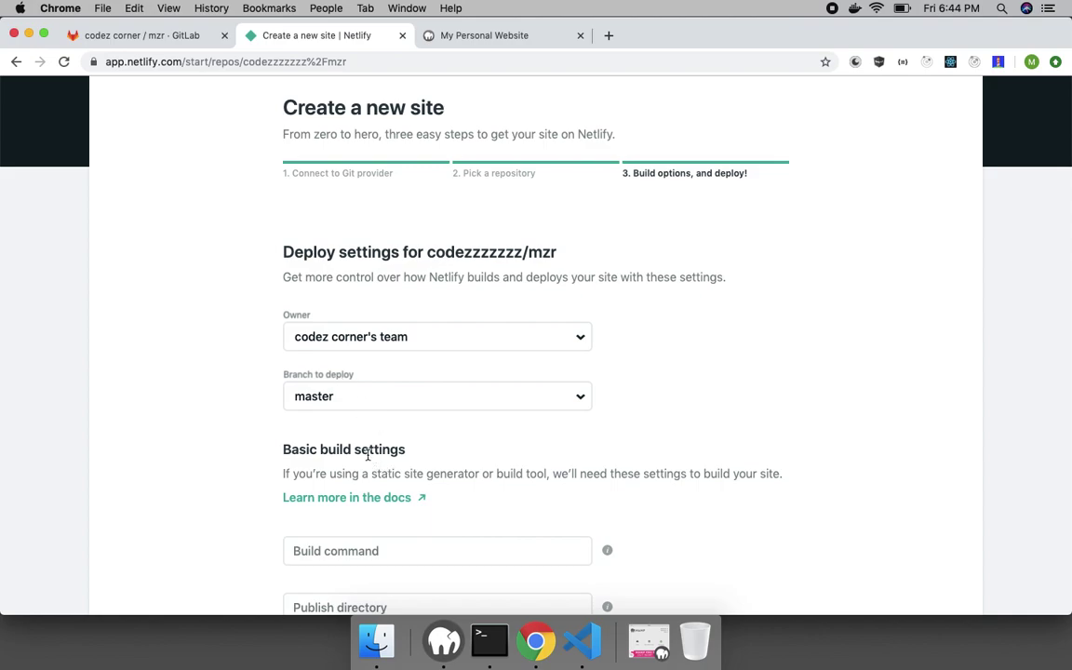
scroll(694, 507, down, 3)
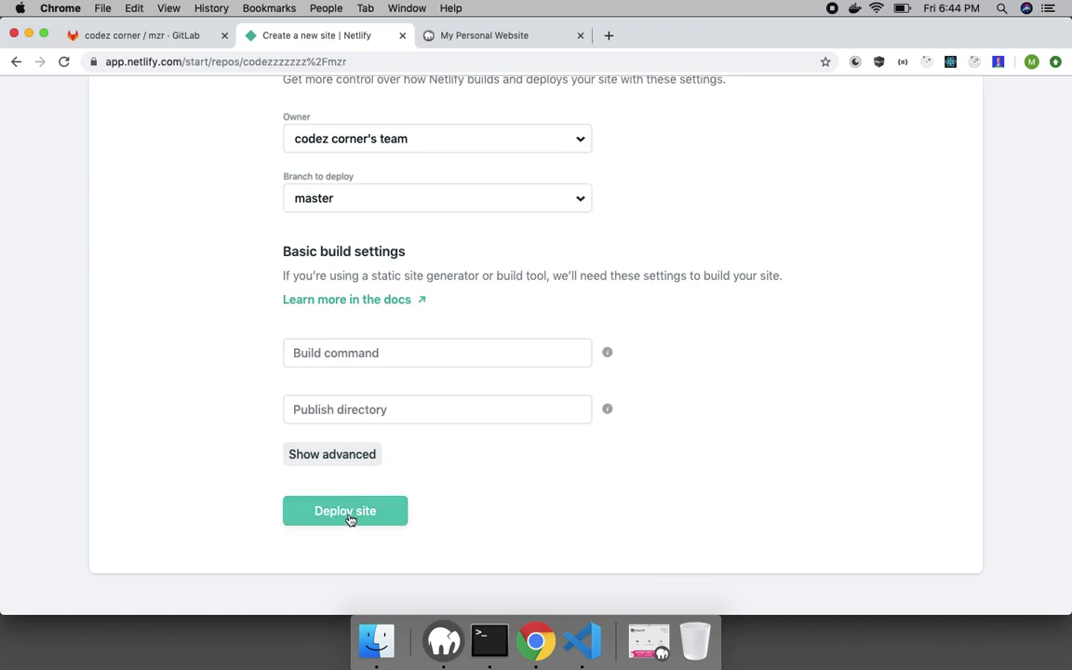
Step: Reveal the advanced build settings and deploy the site from master with the build command and publish directory left empty
click(335, 455)
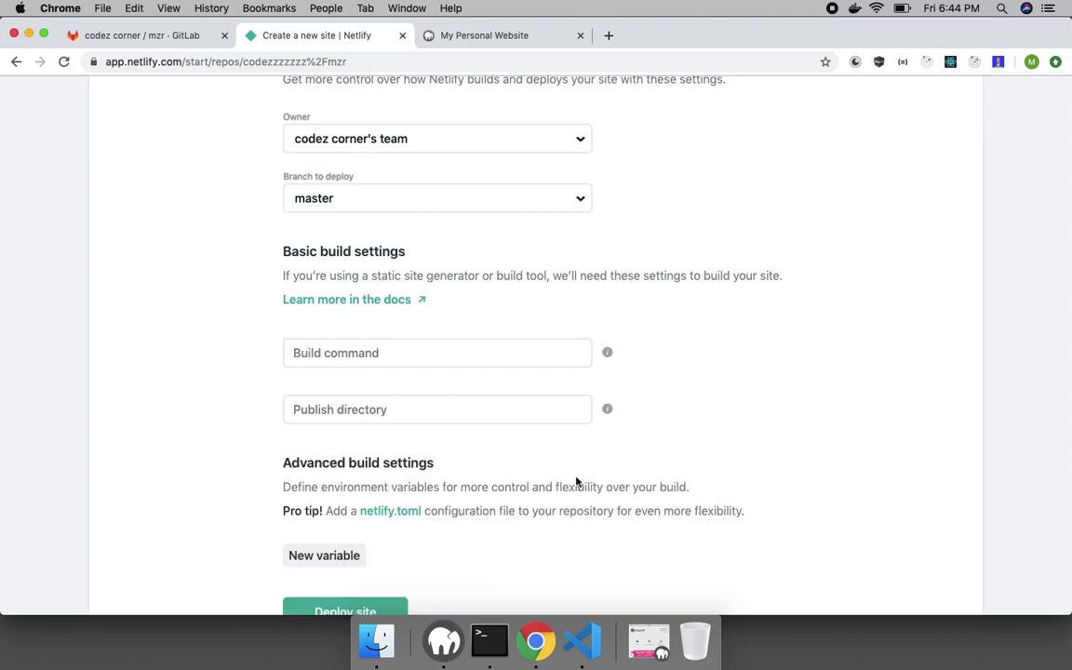
scroll(574, 481, down, 3)
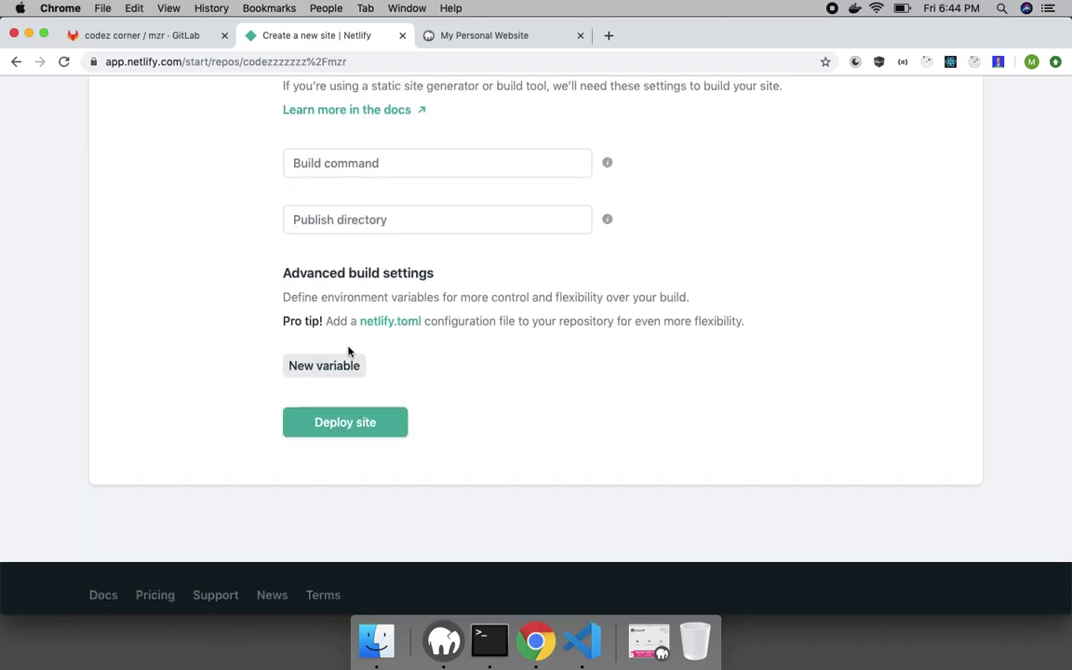
click(344, 427)
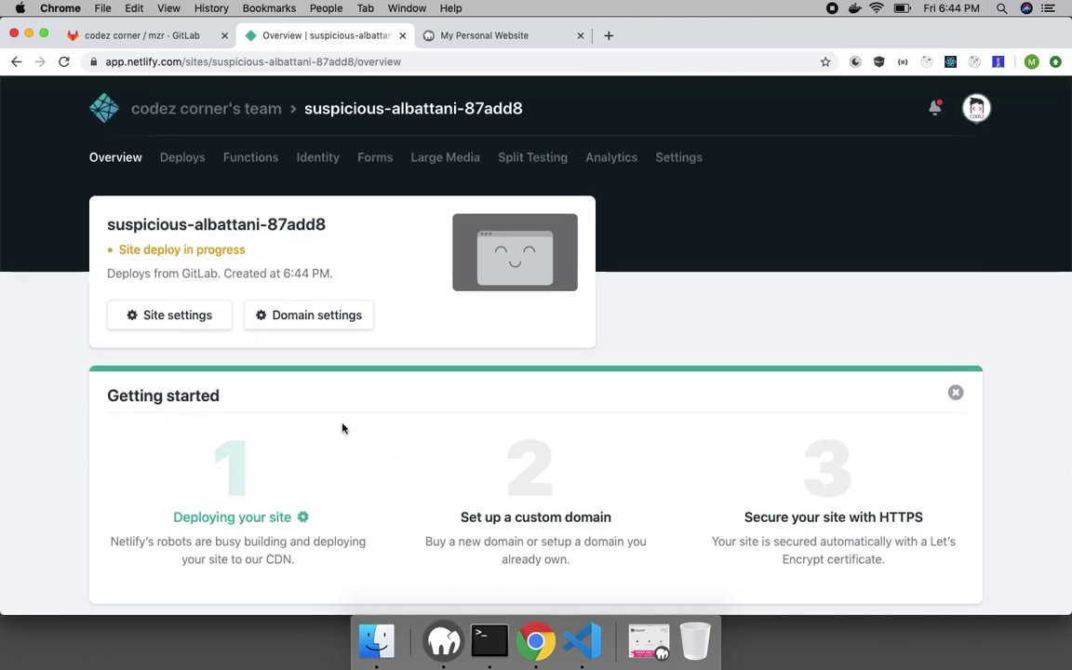
Step: Examine the new site's overview, its deployment status and its assigned netlify.com address
scroll(342, 428, down, 3)
scroll(342, 428, up, 3)
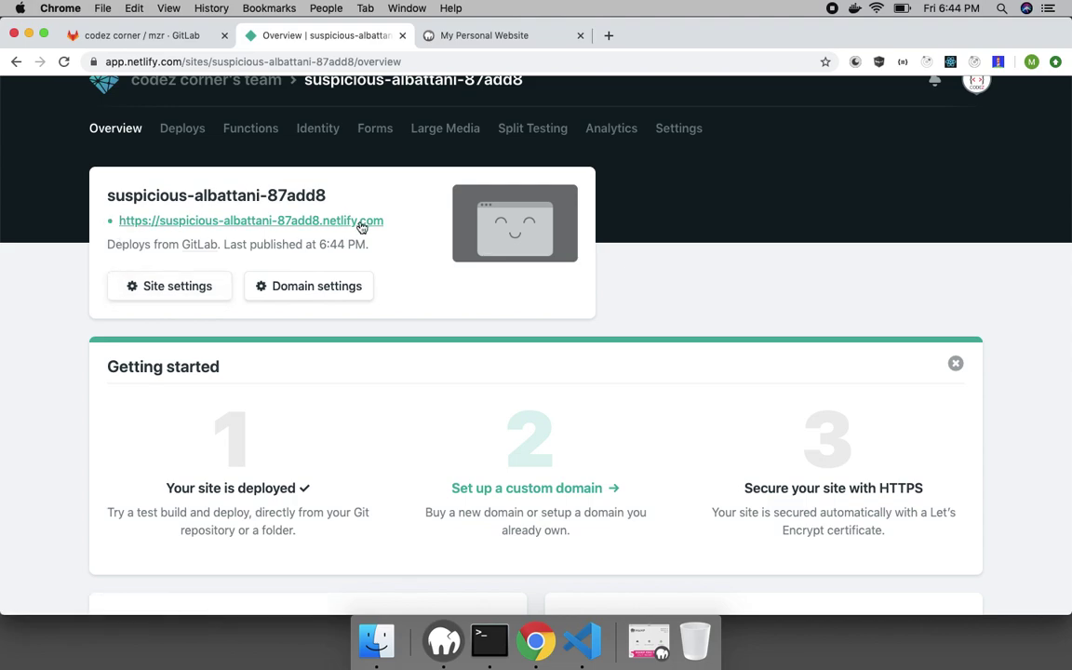
drag(383, 223, 119, 223)
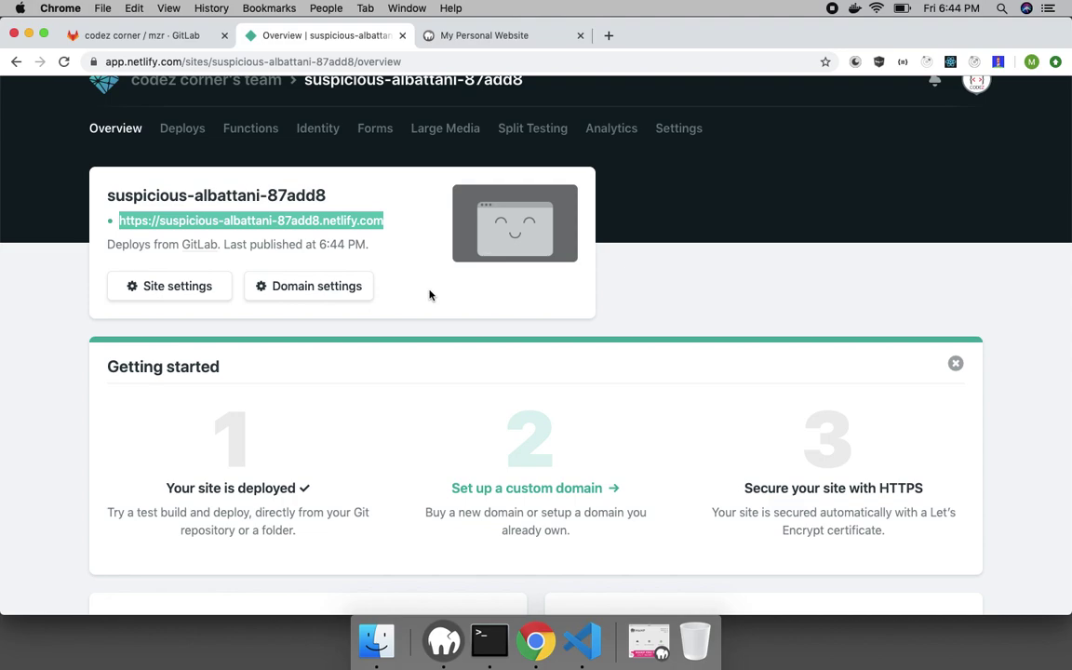
click(391, 225)
drag(392, 225, 322, 222)
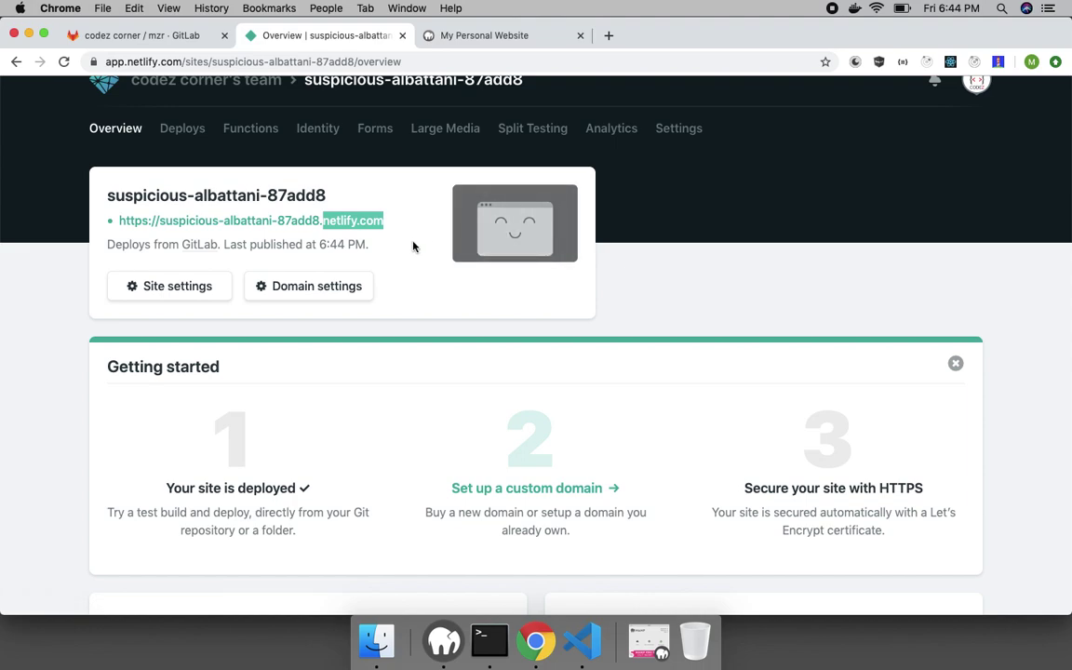
Step: Open the new site's settings and change its site name to mzr
click(177, 286)
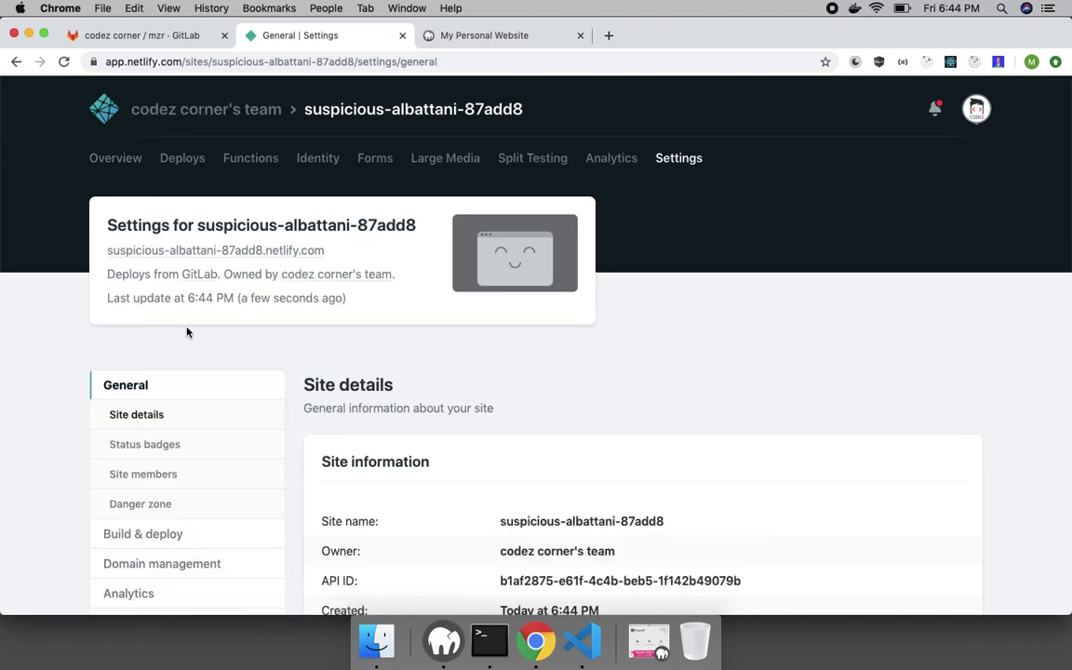
scroll(478, 422, down, 5)
scroll(479, 422, down, 3)
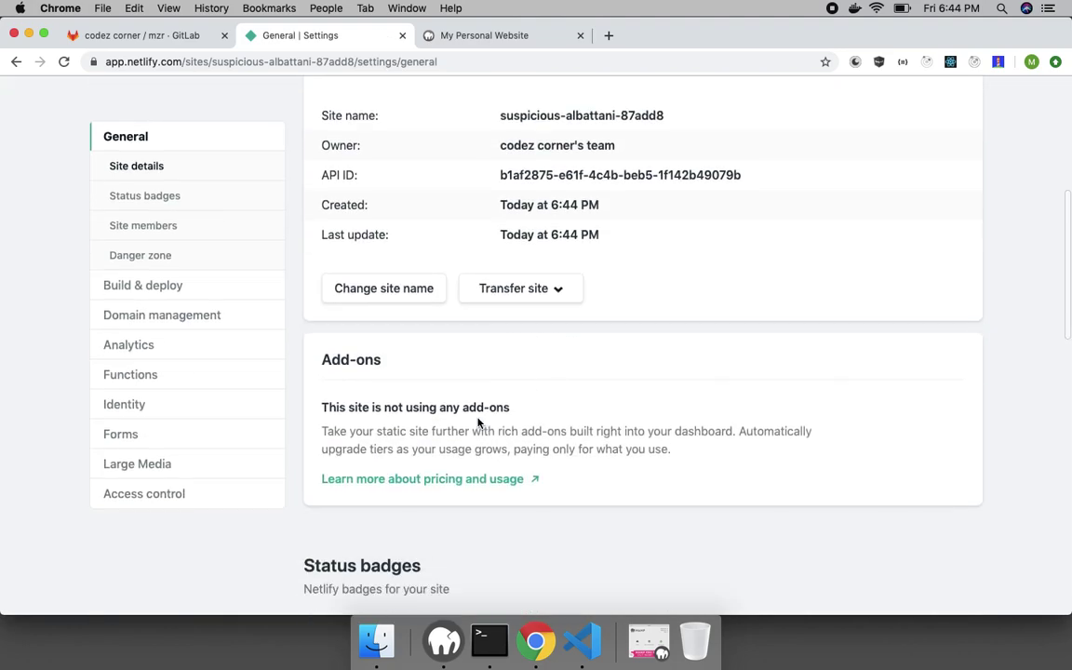
scroll(478, 421, up, 1)
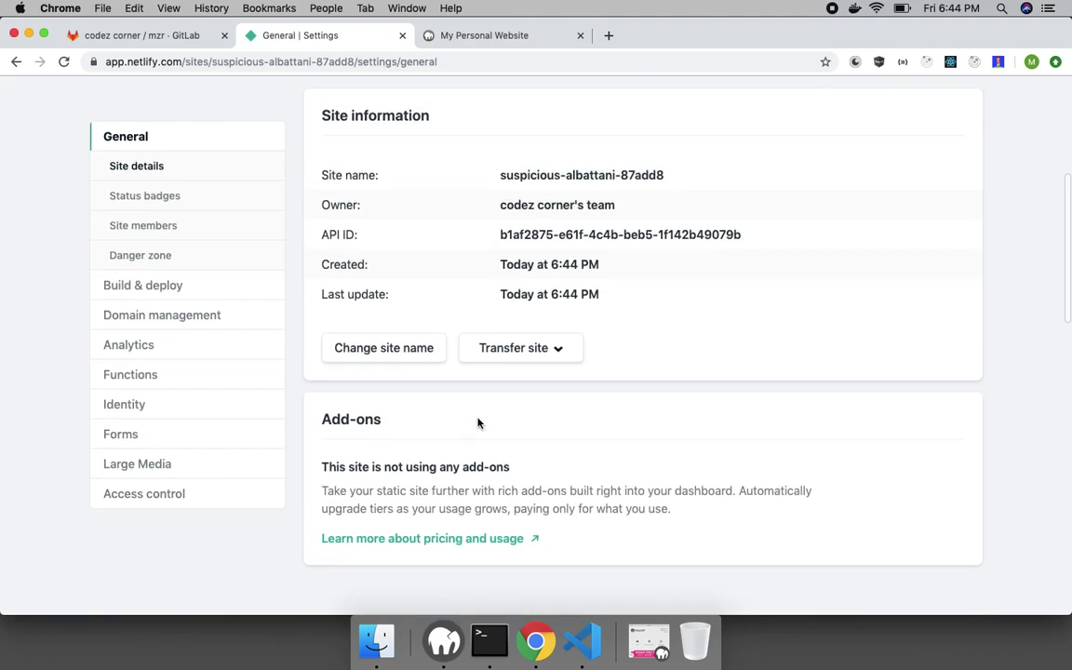
click(390, 352)
drag(517, 365, 298, 363)
text(mzr)
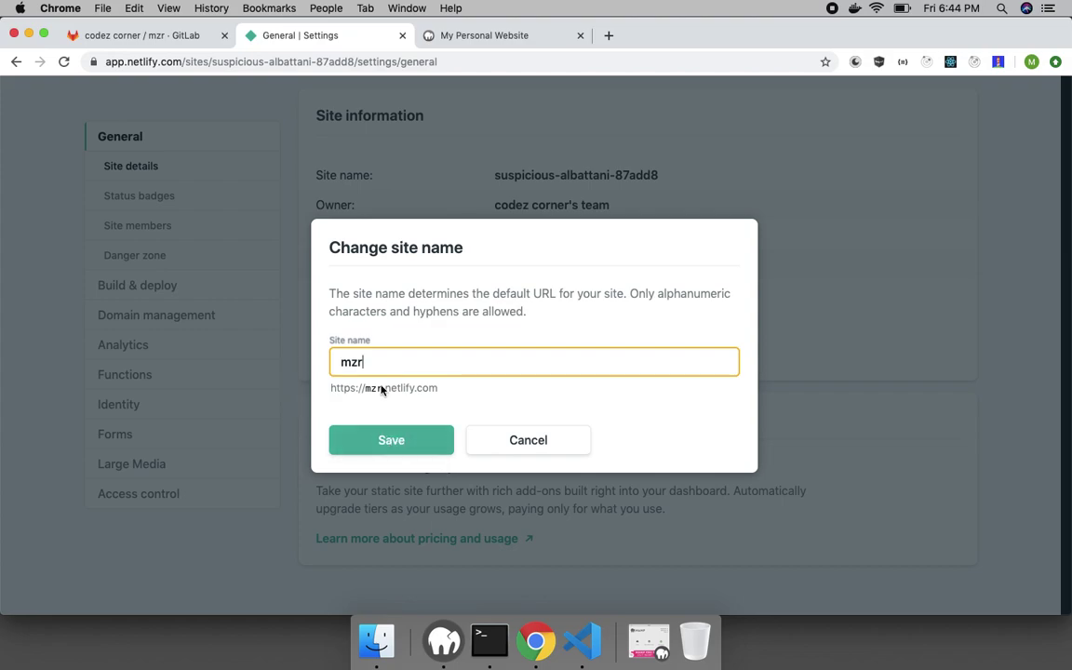
click(399, 444)
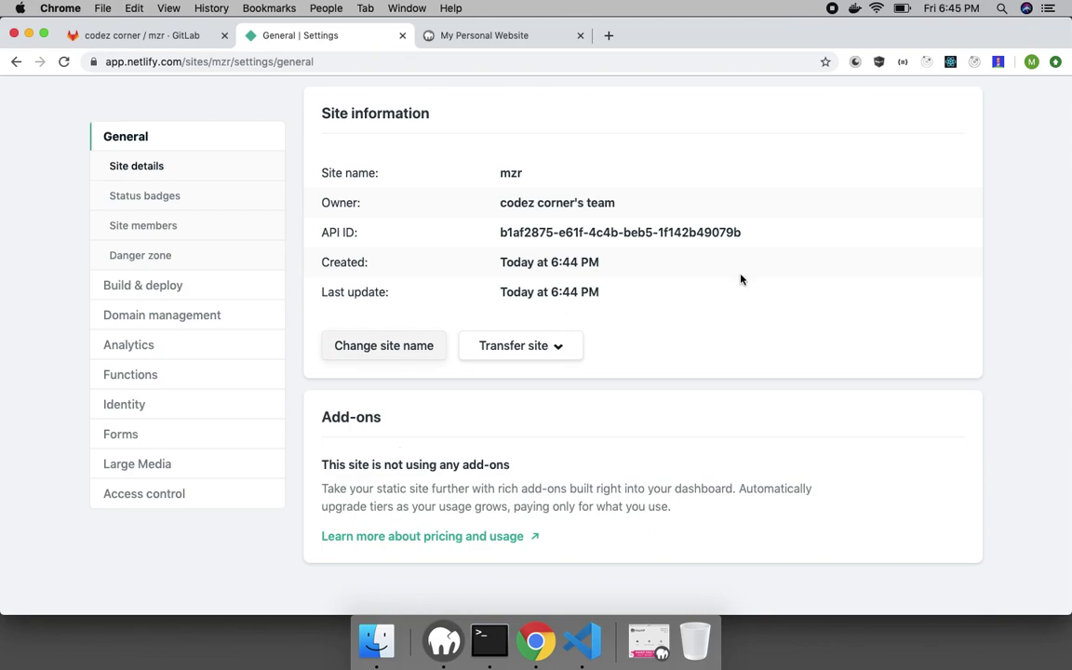
Step: Review the renamed site's details and its netlify.com address on the general settings page
scroll(741, 279, up, 5)
scroll(740, 279, down, 8)
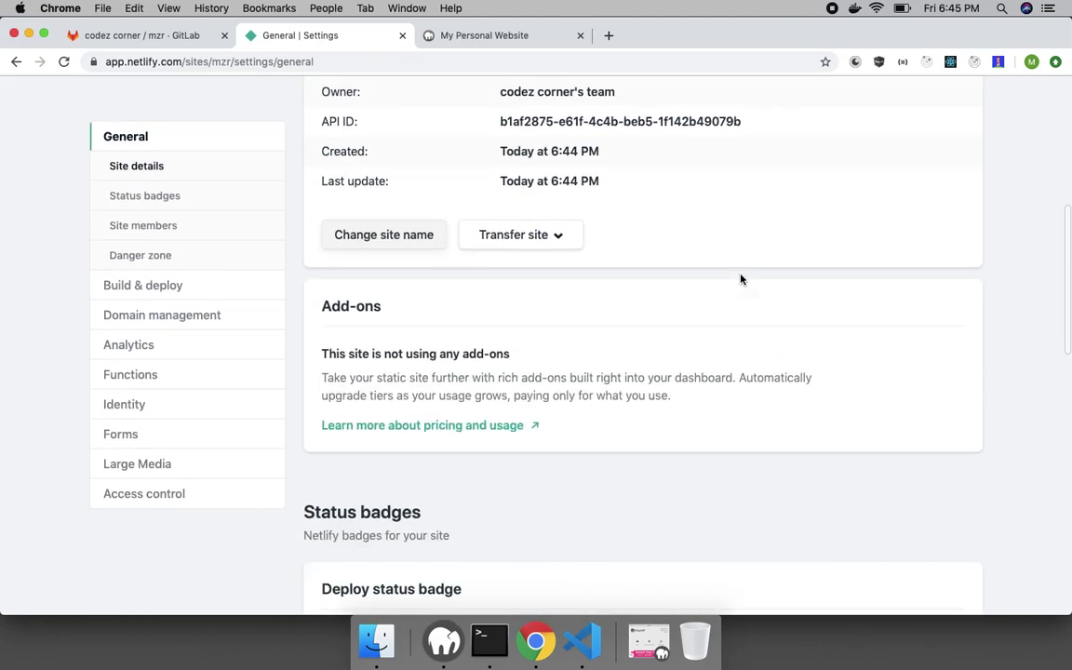
scroll(740, 279, up, 5)
scroll(740, 279, down, 1)
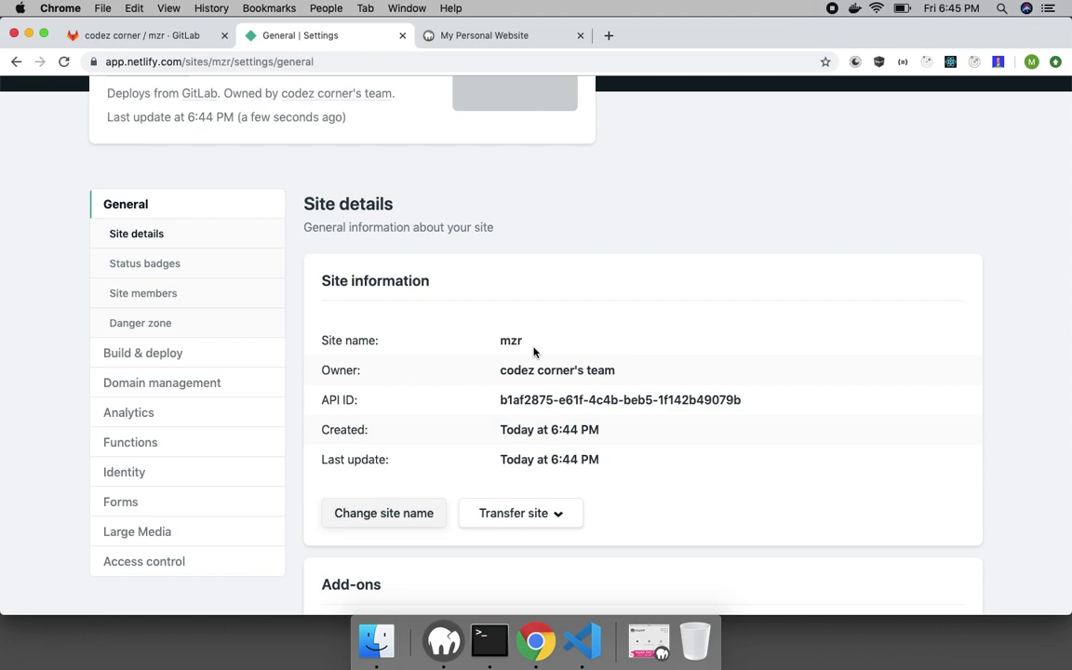
scroll(535, 352, up, 2)
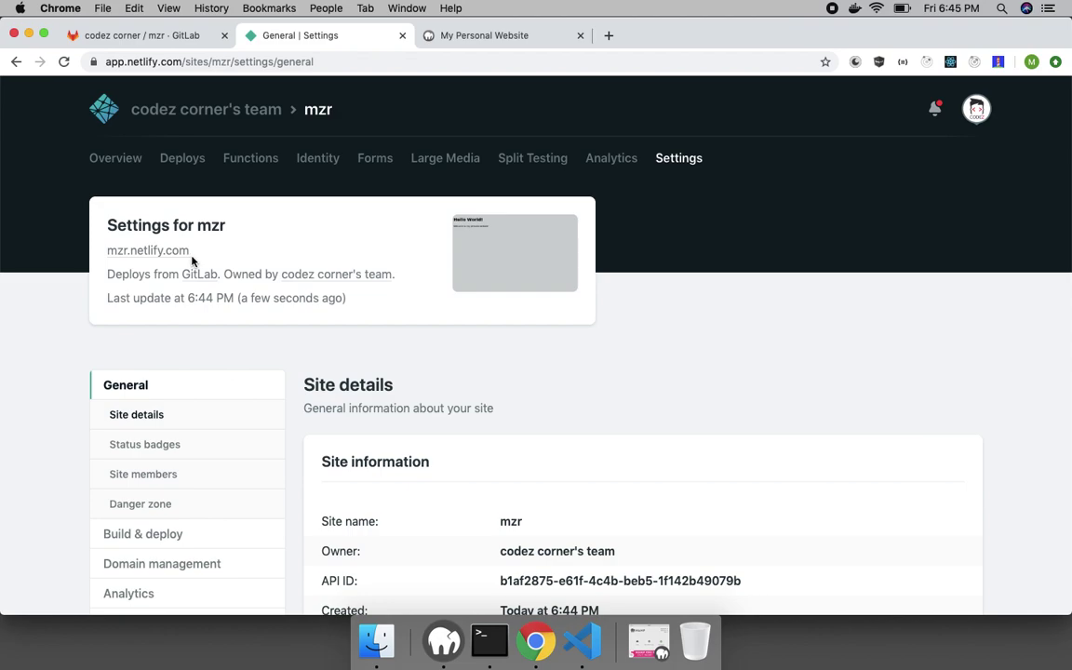
scroll(642, 550, down, 3)
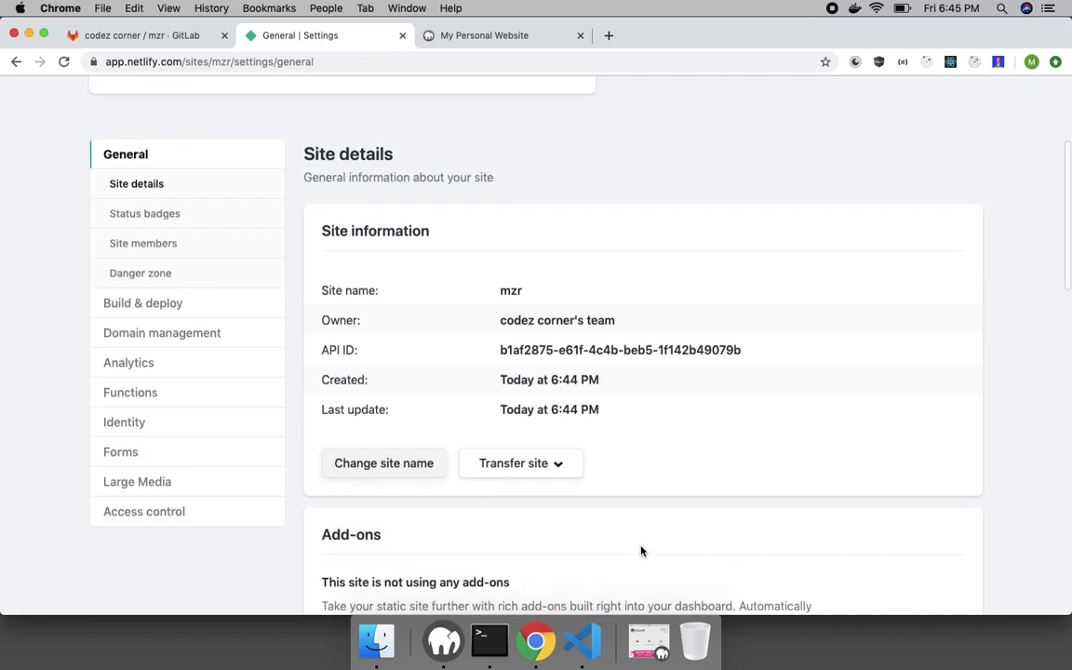
Step: Try appending -8 to the site name, remove the suffix and save the name as mzr
click(391, 464)
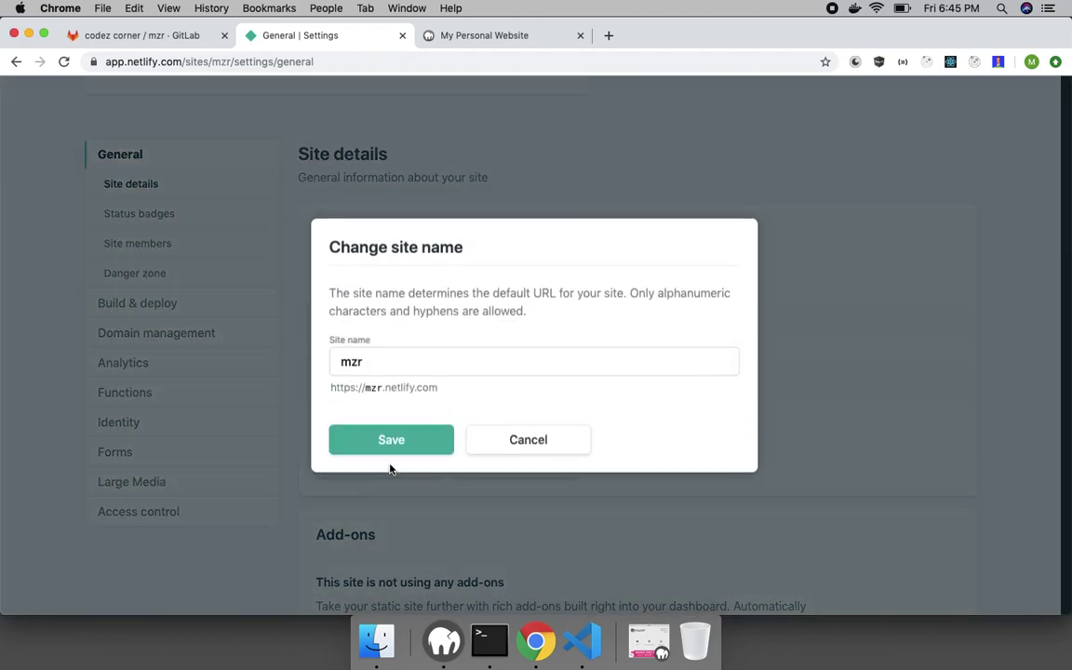
click(376, 364)
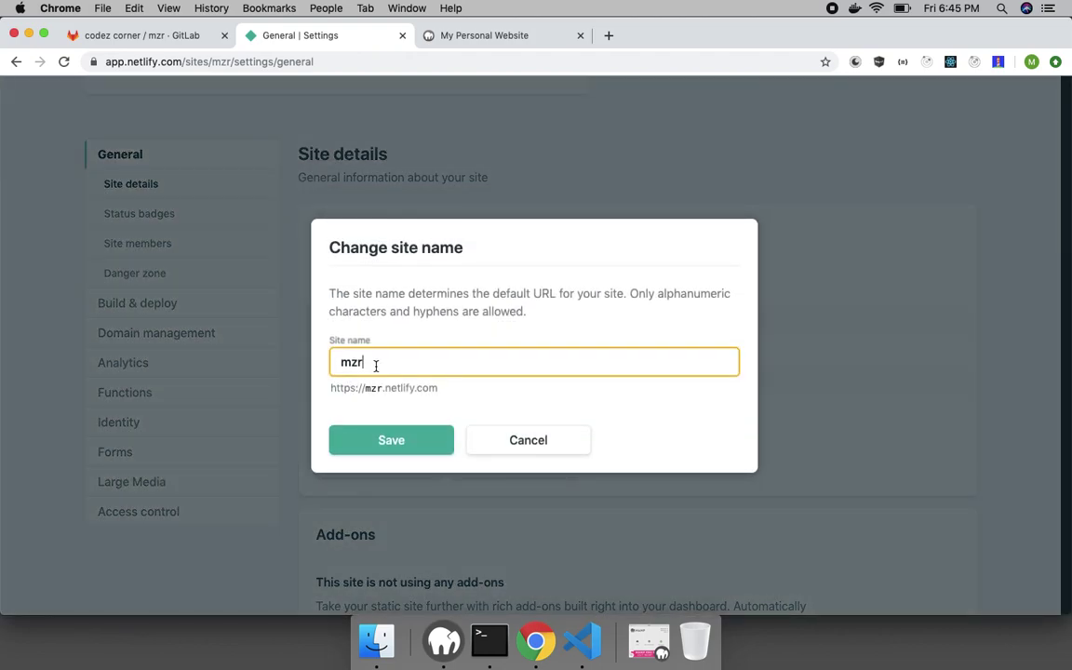
text(-8)
key(BackSpace)
key(BackSpace)
click(392, 440)
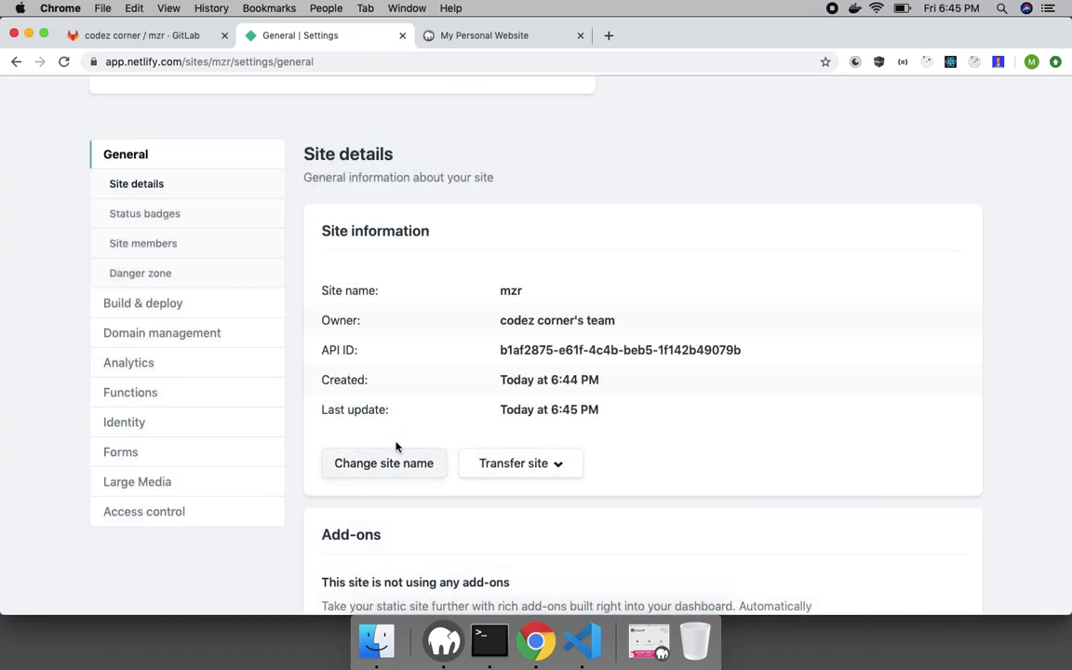
Step: Open mzr.netlify.com in a new browser tab and examine the deployed site's full address, including its protocol and subdomain
scroll(459, 414, down, 5)
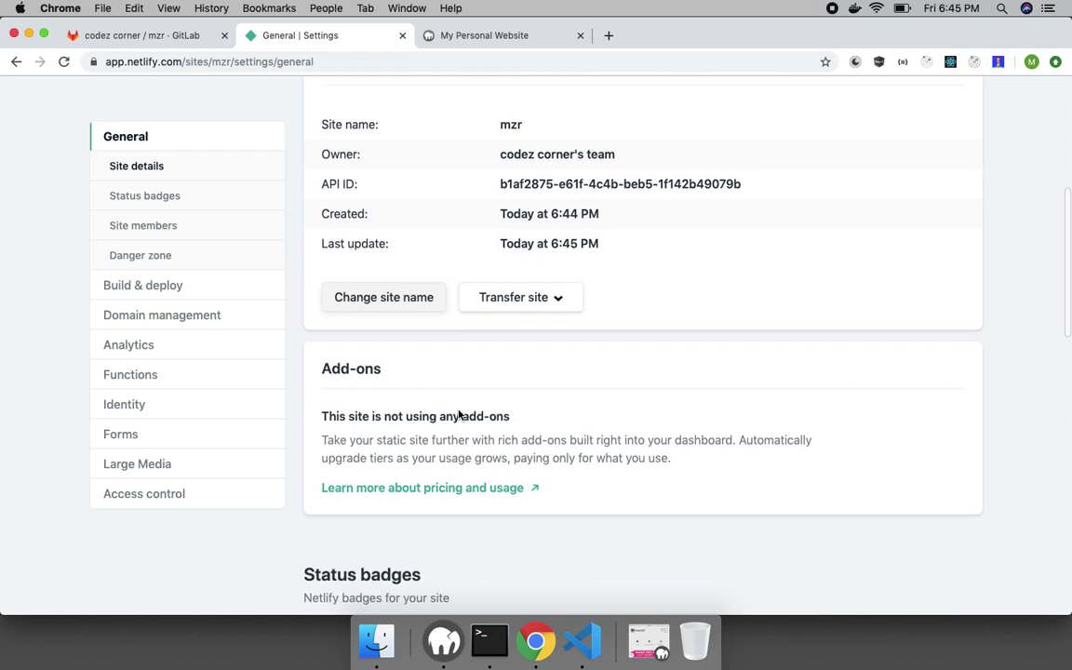
scroll(459, 414, up, 8)
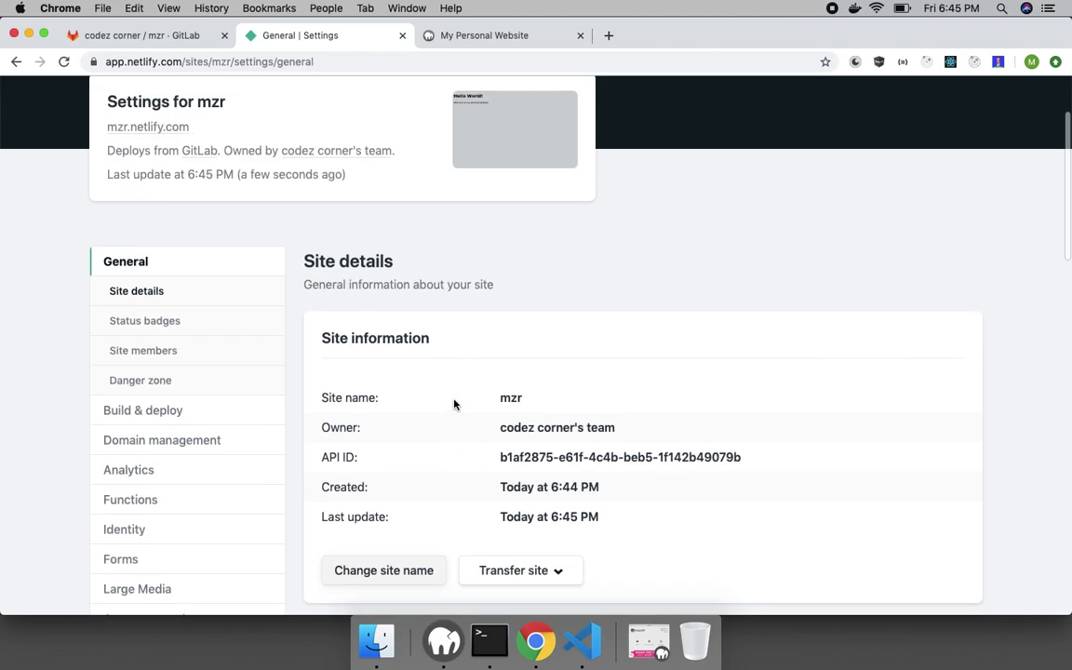
click(607, 38)
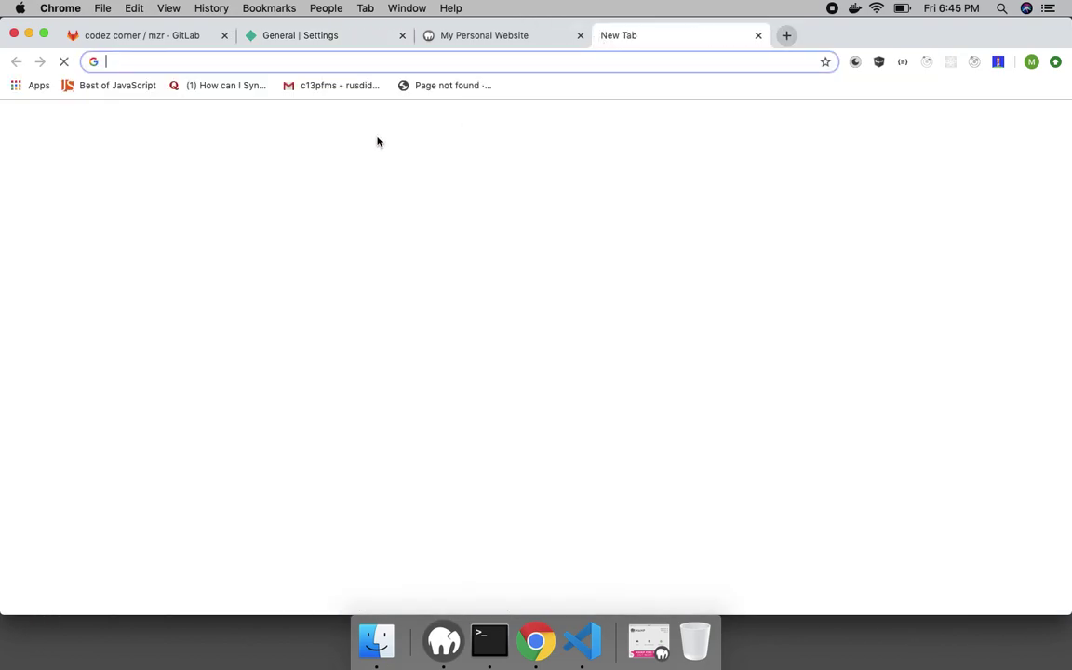
text(mzr.)
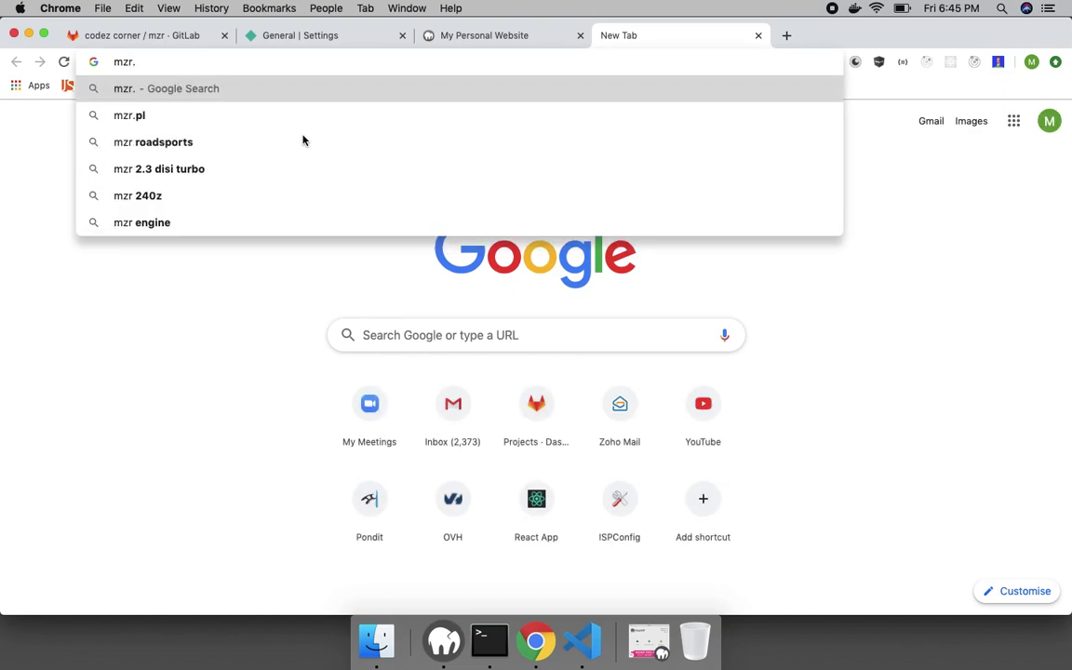
text(netl)
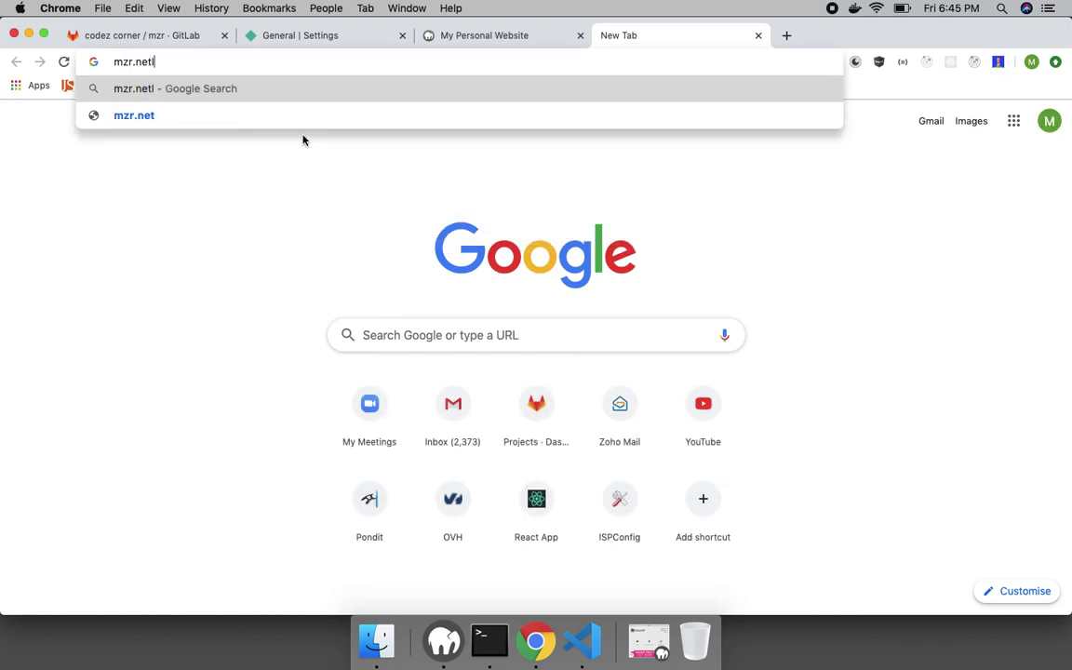
text(ify.com)
key(Return)
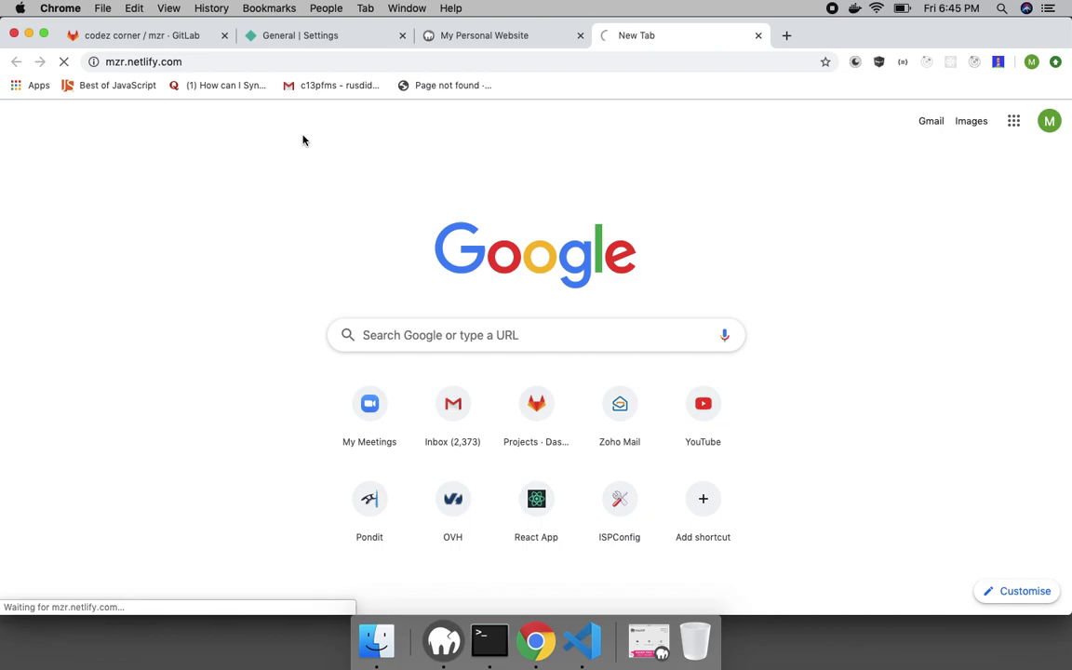
click(195, 62)
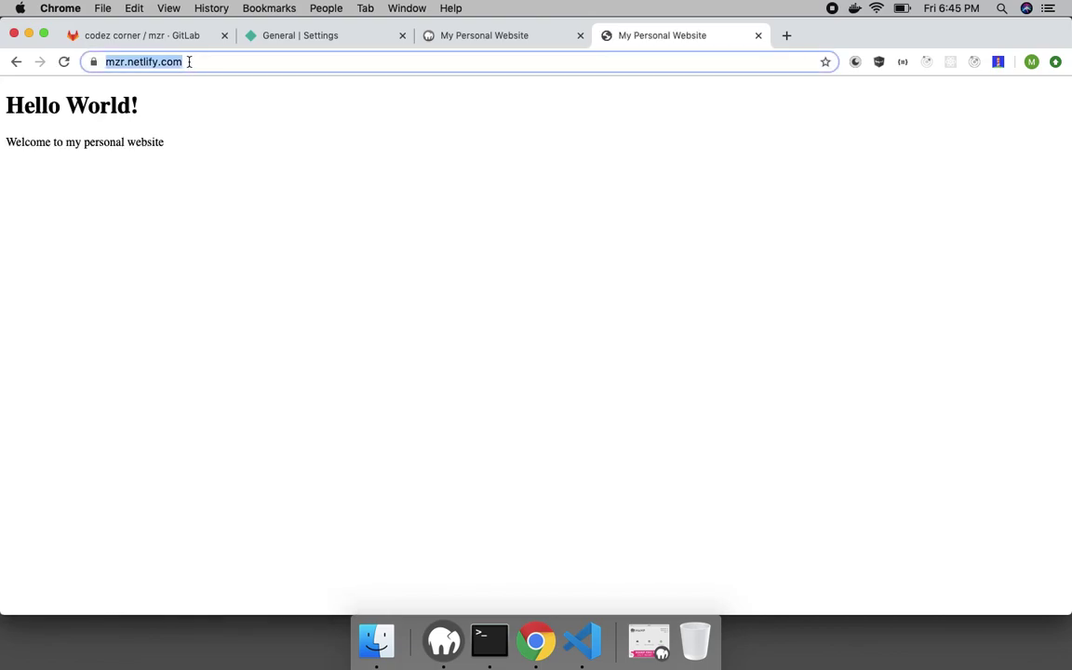
double_click(118, 63)
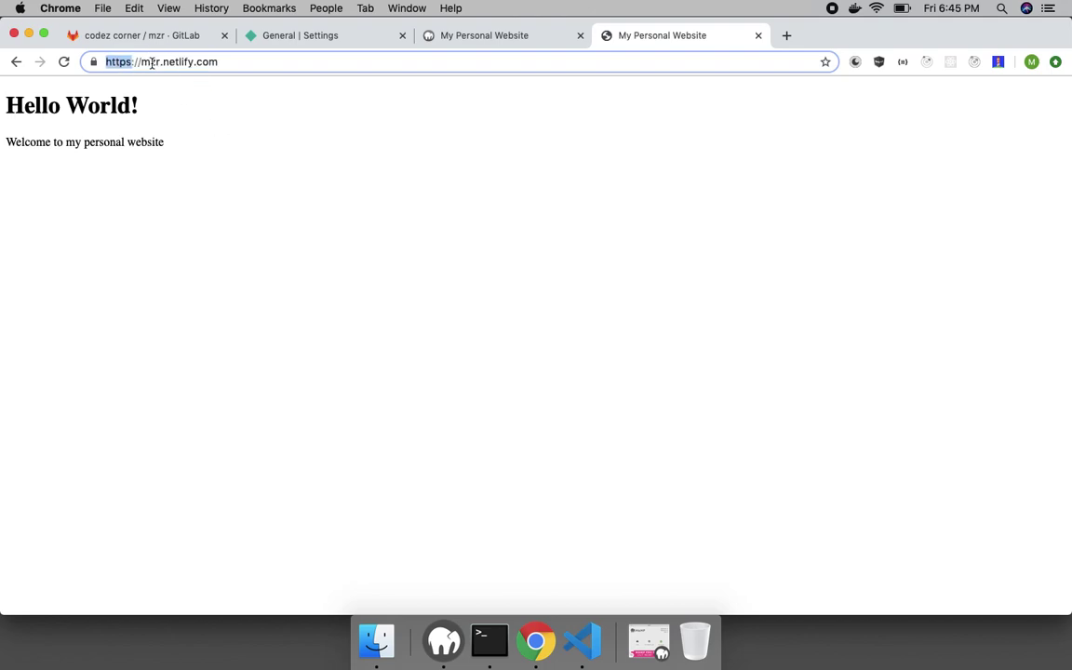
double_click(152, 63)
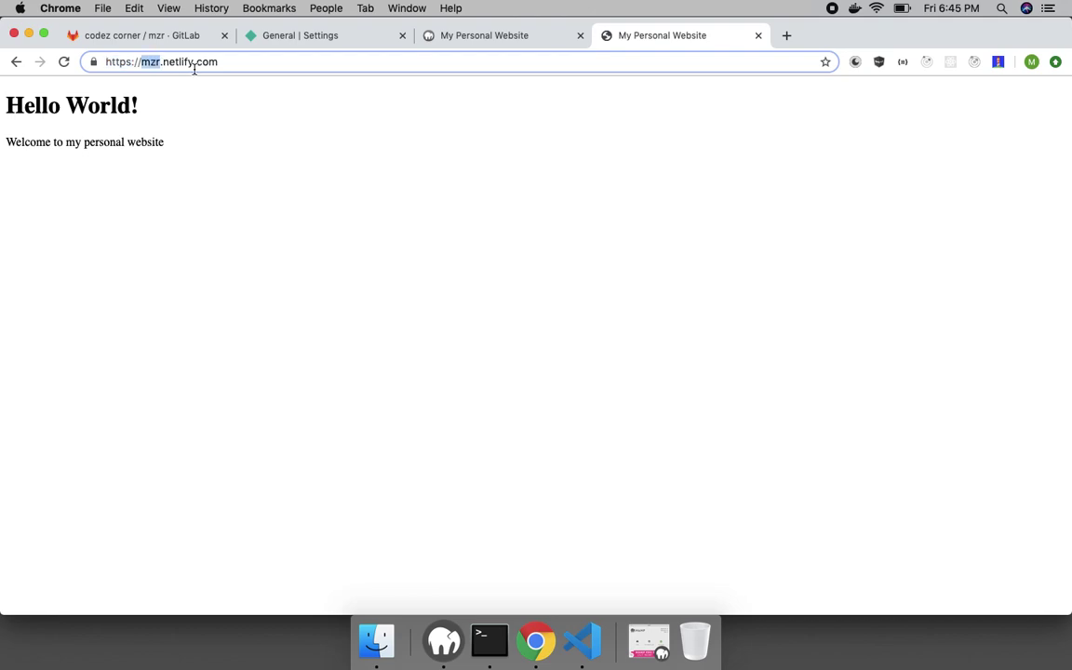
double_click(123, 64)
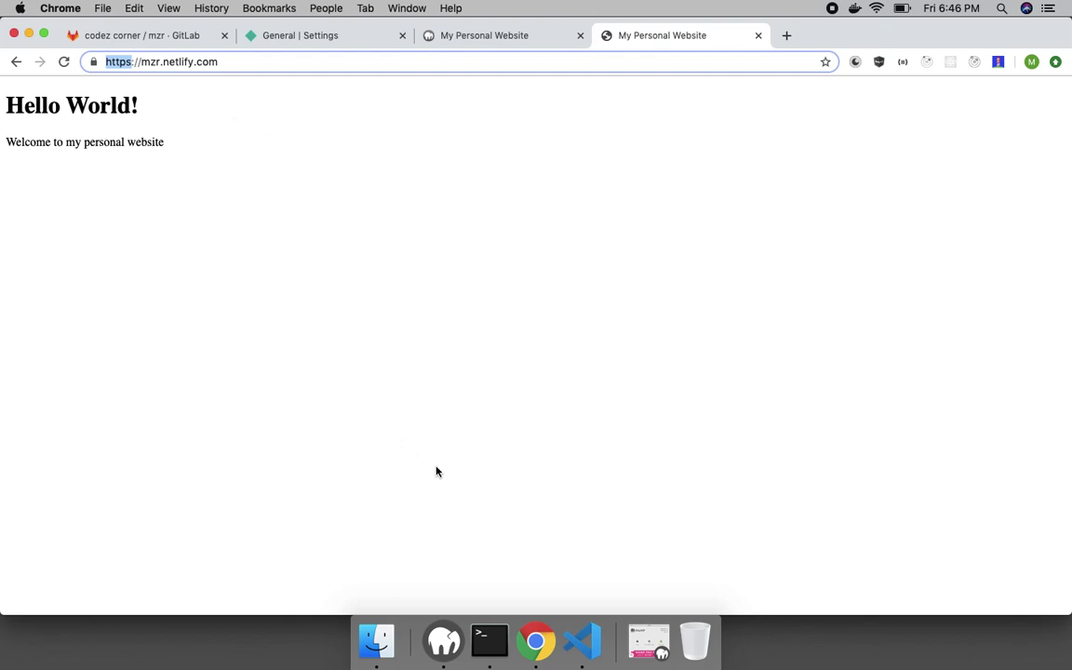
Step: Switch to Visual Studio Code and go to the container div in index.html
click(582, 640)
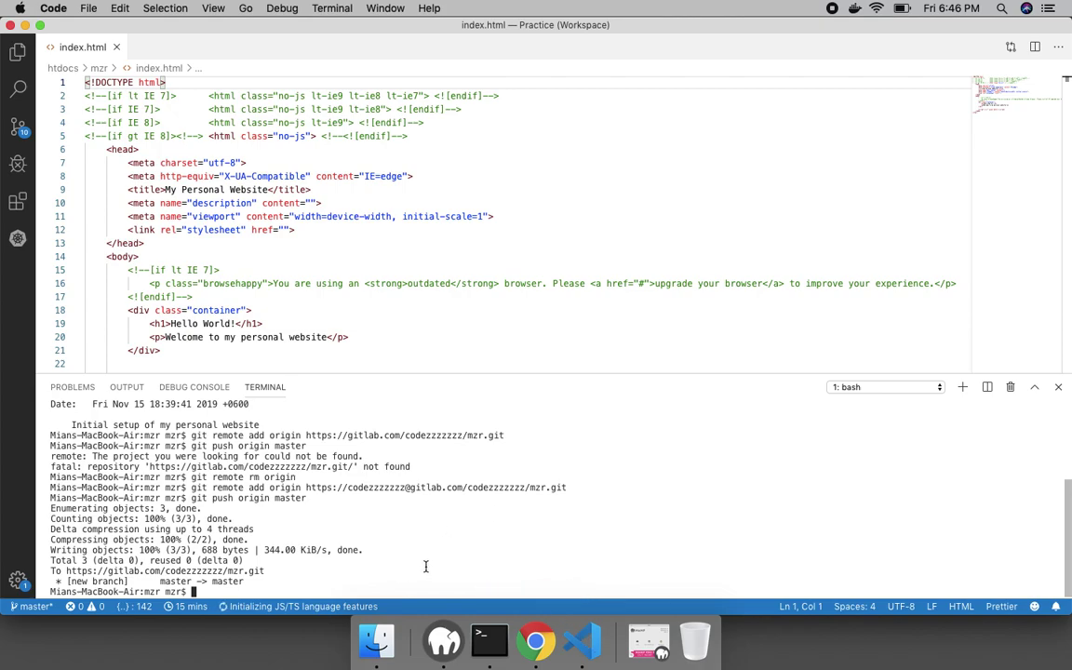
click(381, 333)
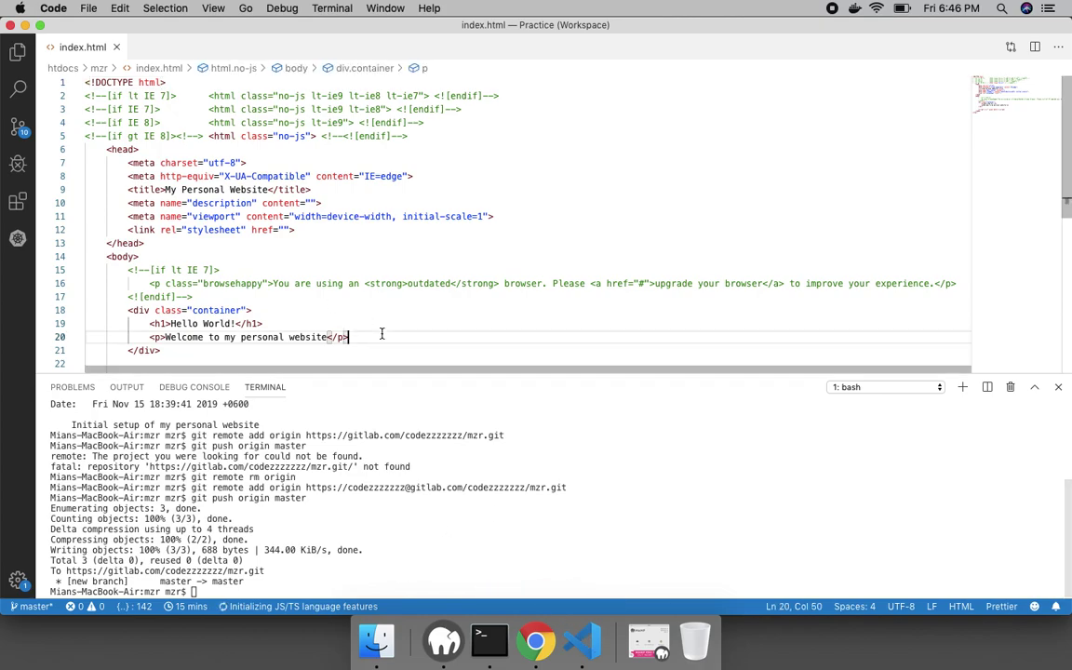
scroll(381, 333, down, 3)
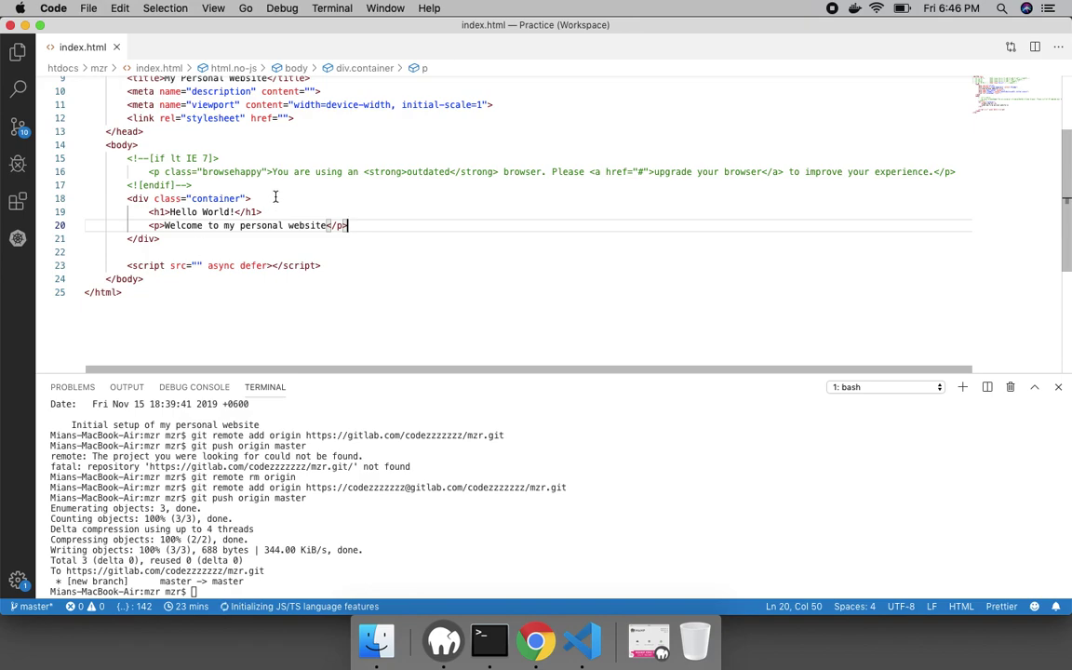
click(313, 203)
key(Return)
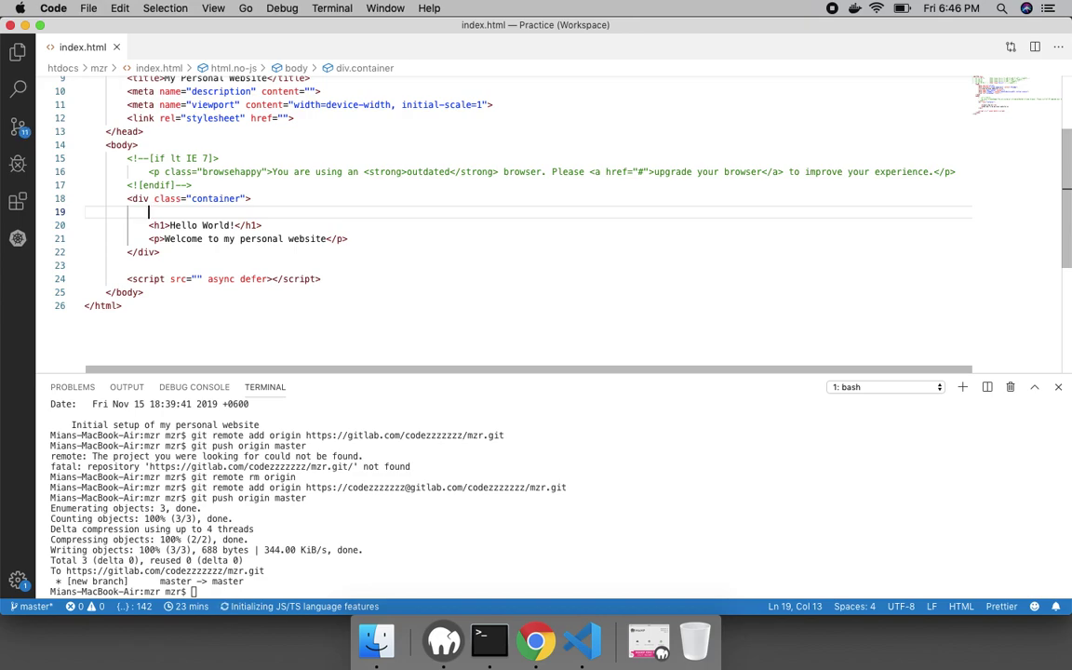
text(d)
key(BackSpace)
key(BackSpace)
key(BackSpace)
key(BackSpace)
key(BackSpace)
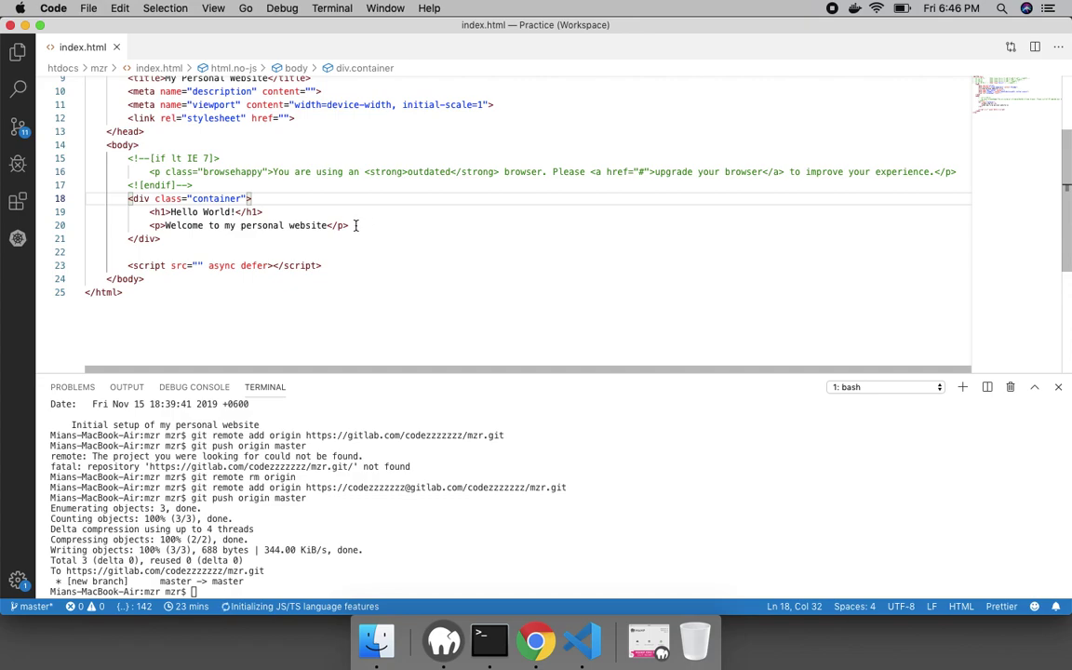
Step: Try to insert a three-item list below the welcome paragraph with the Emmet abbreviation ul.li*3
click(356, 225)
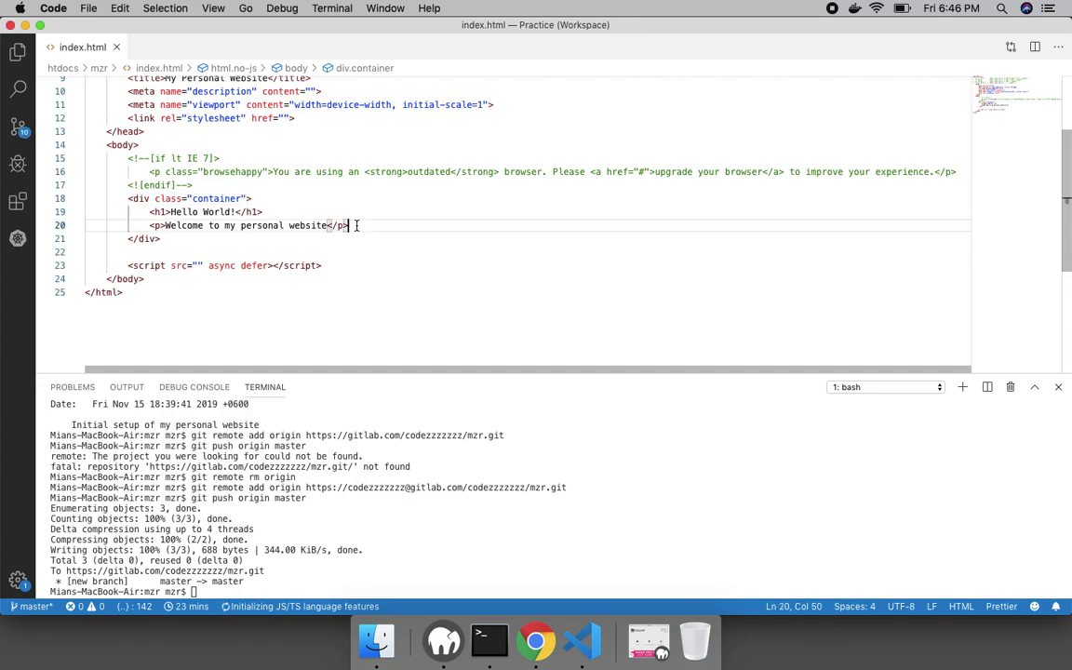
key(Return)
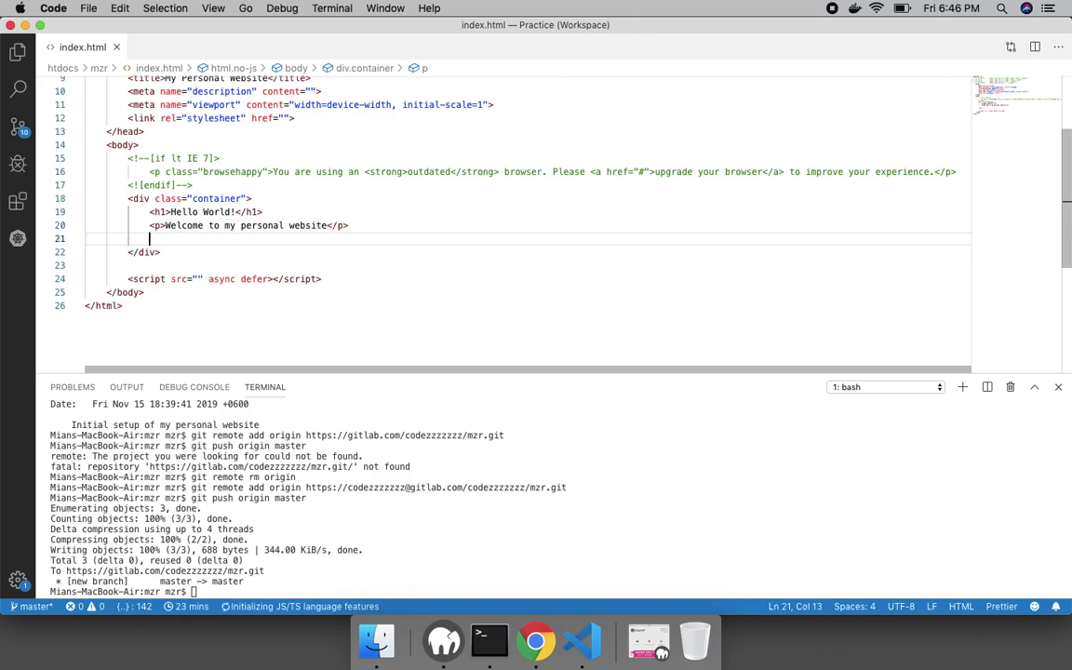
text(u)
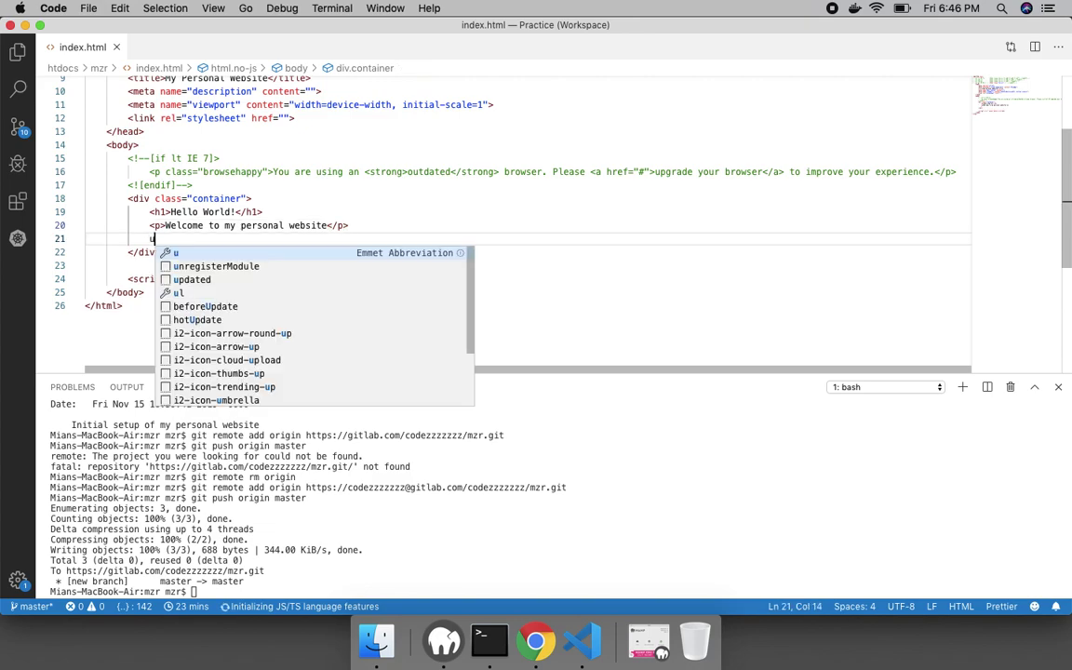
text(l.li*3)
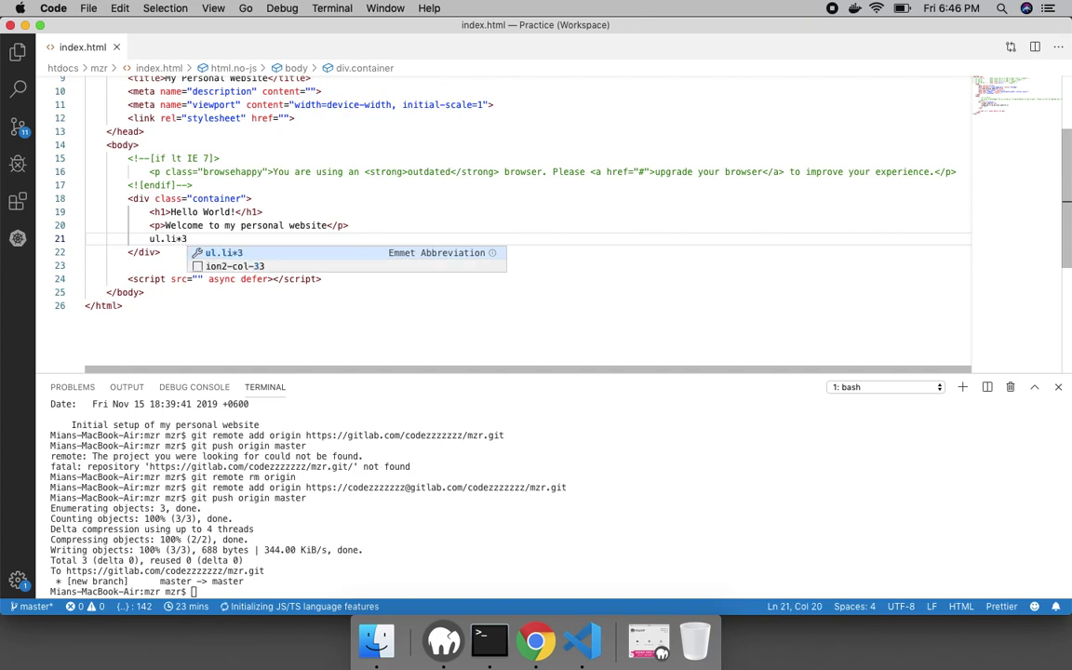
key(Tab)
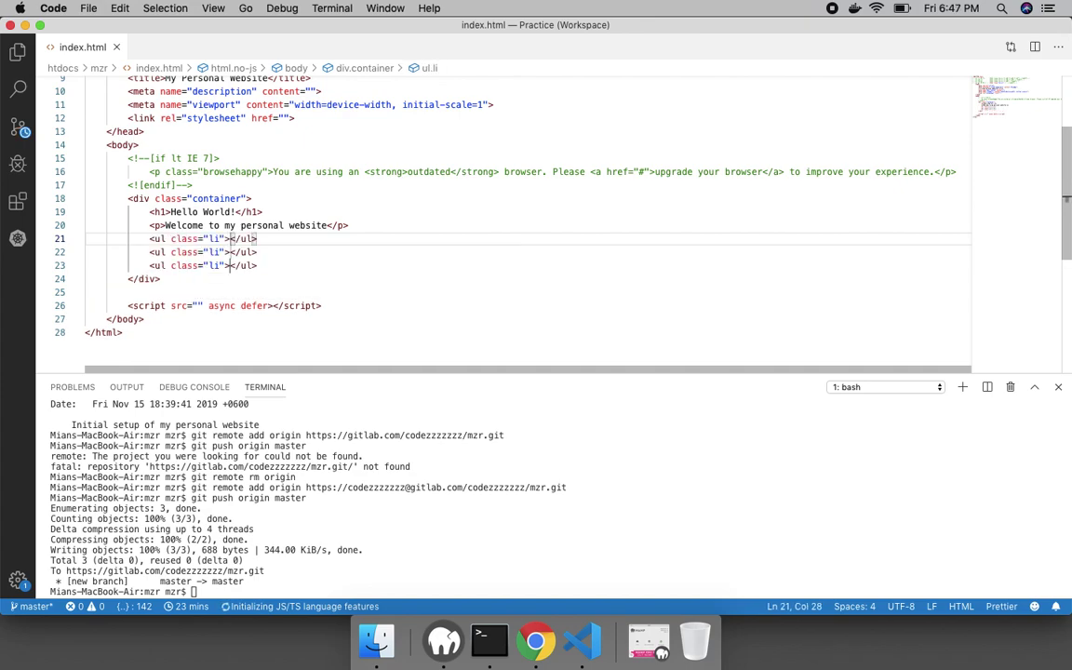
Step: Undo the last Emmet expansion and insert an unordered list with three empty list items using ul>li*3
key(super+z)
key(BackSpace)
key(BackSpace)
key(BackSpace)
key(BackSpace)
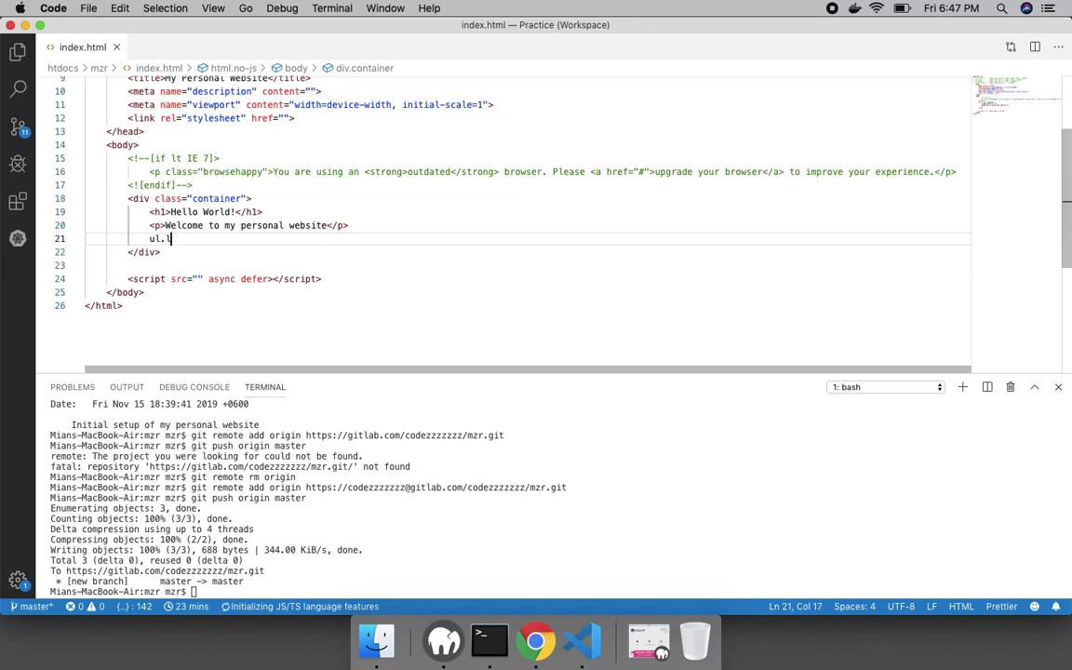
text(>li*3)
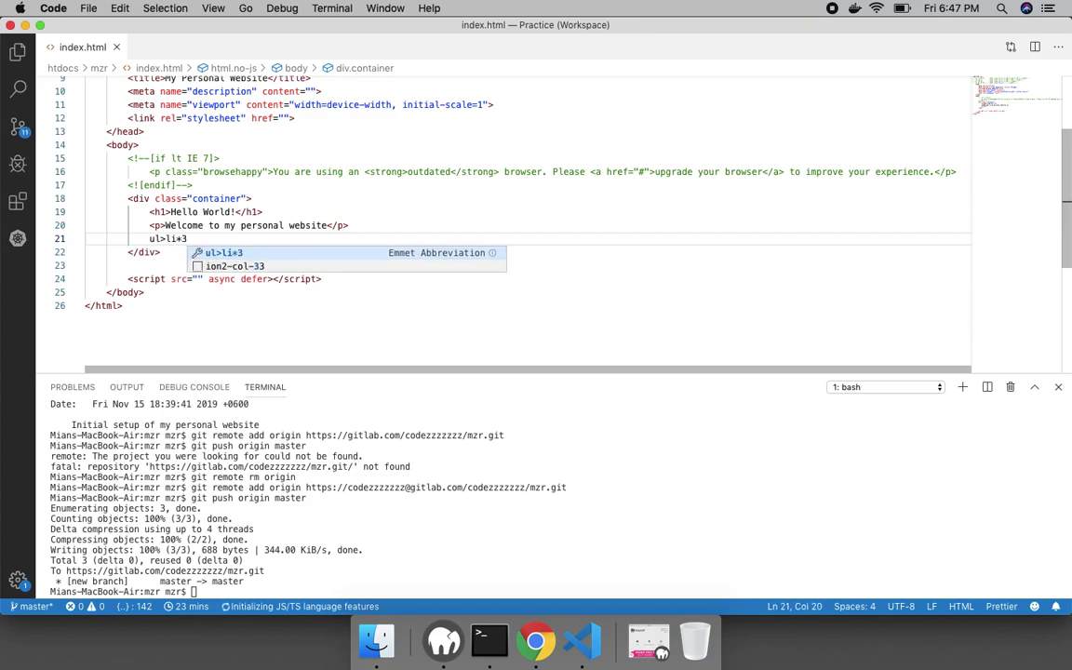
key(Tab)
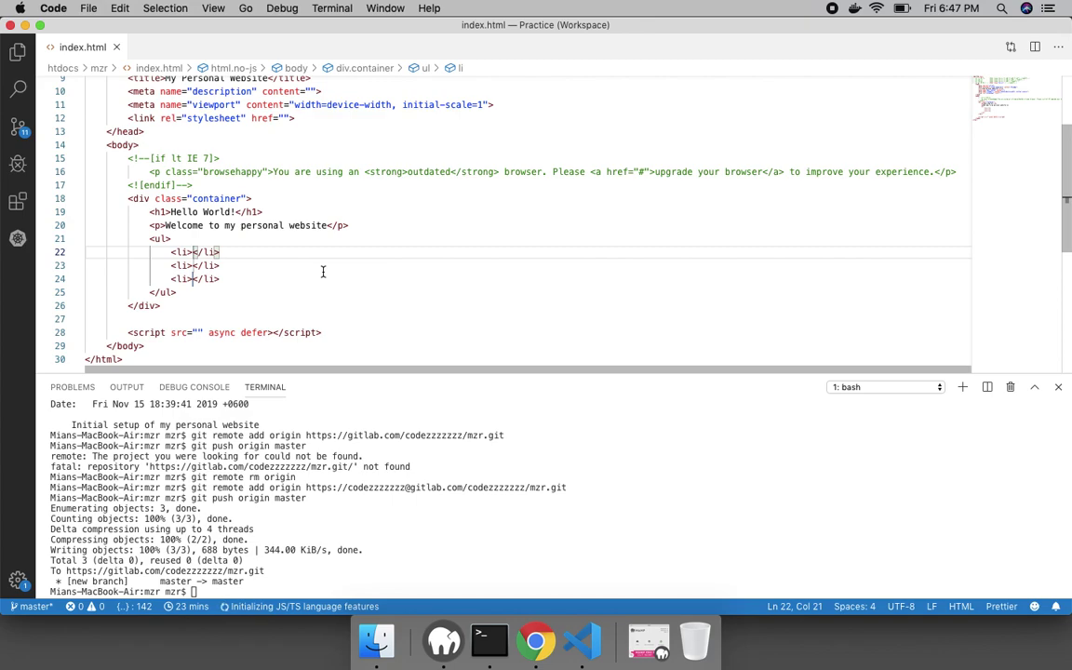
Step: Fill the first two list items with the texts Tea and Cofee
text(Ho)
key(BackSpace)
key(BackSpace)
text(Tea)
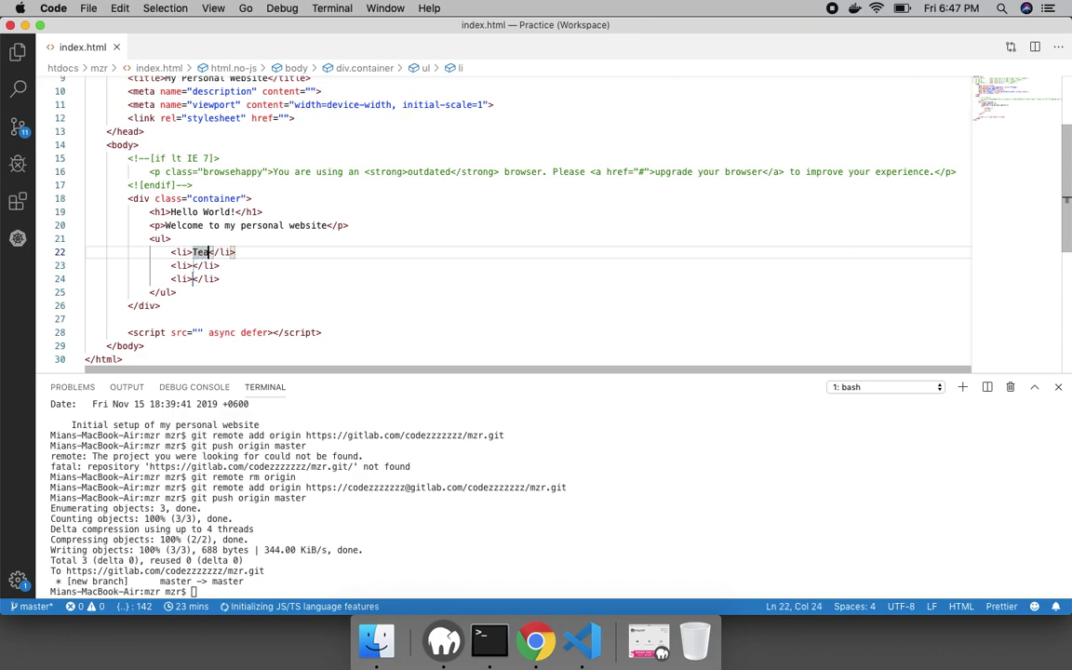
click(192, 266)
text(Cofee)
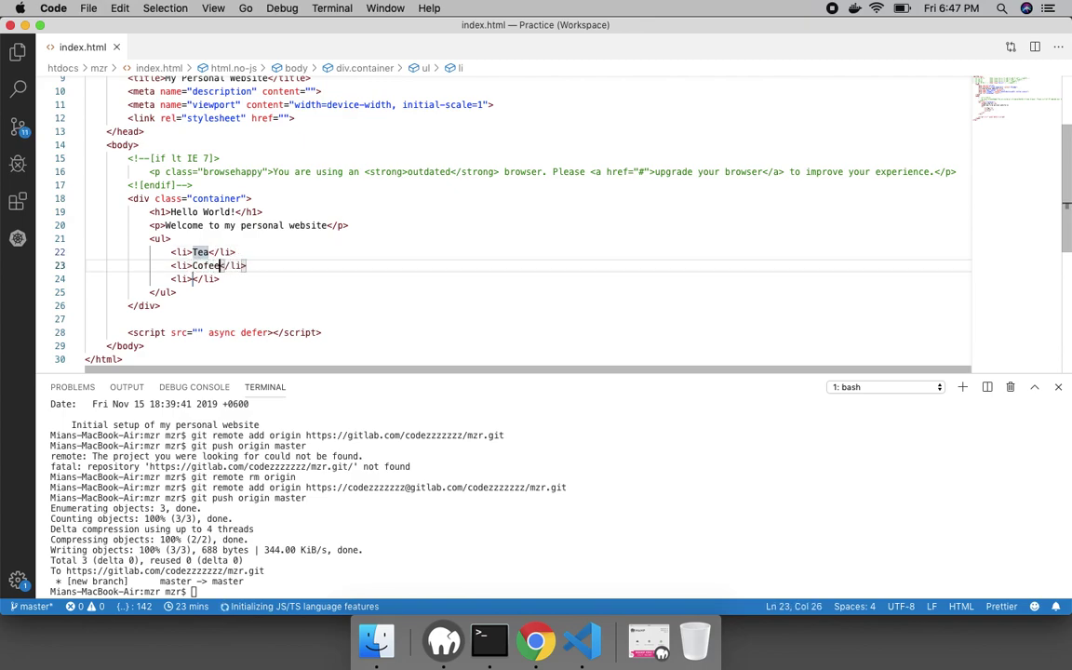
Step: Insert an h6 heading reading "My Favorite drinks" between the welcome paragraph and the unordered list
click(358, 226)
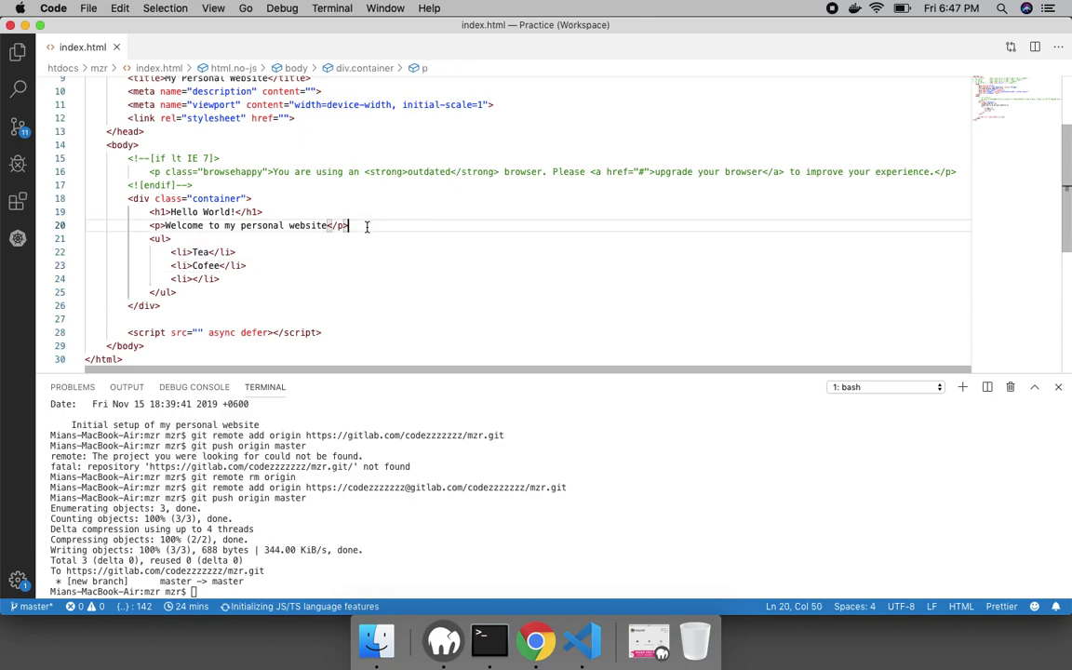
key(Return)
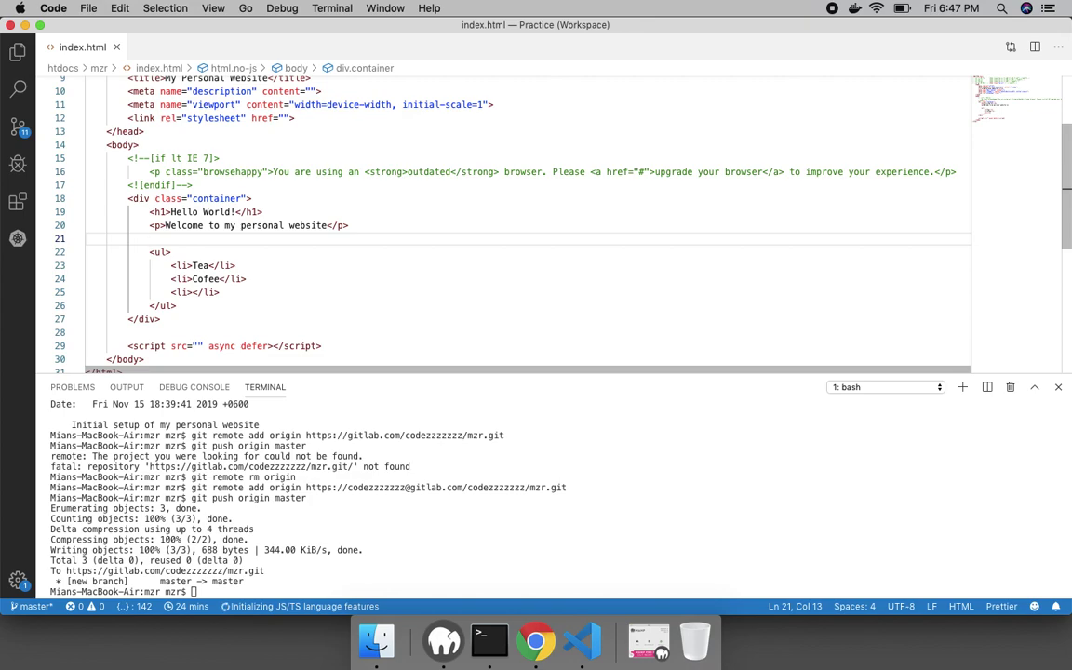
text(h)
key(BackSpace)
text(p)
key(BackSpace)
text(h)
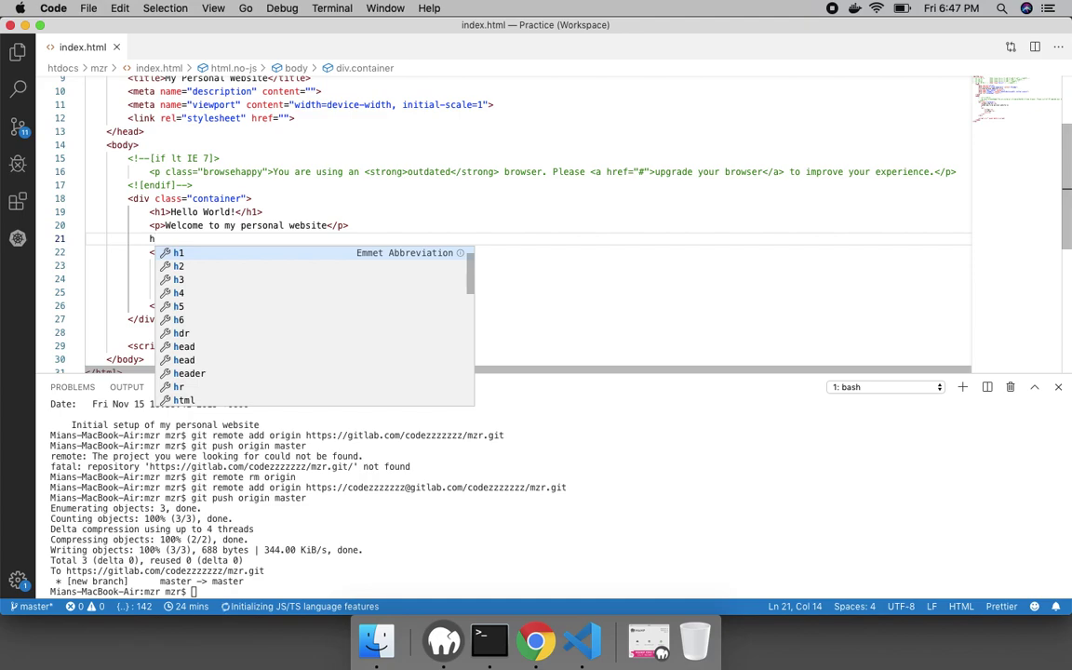
text(6)
key(Tab)
text(Favorite )
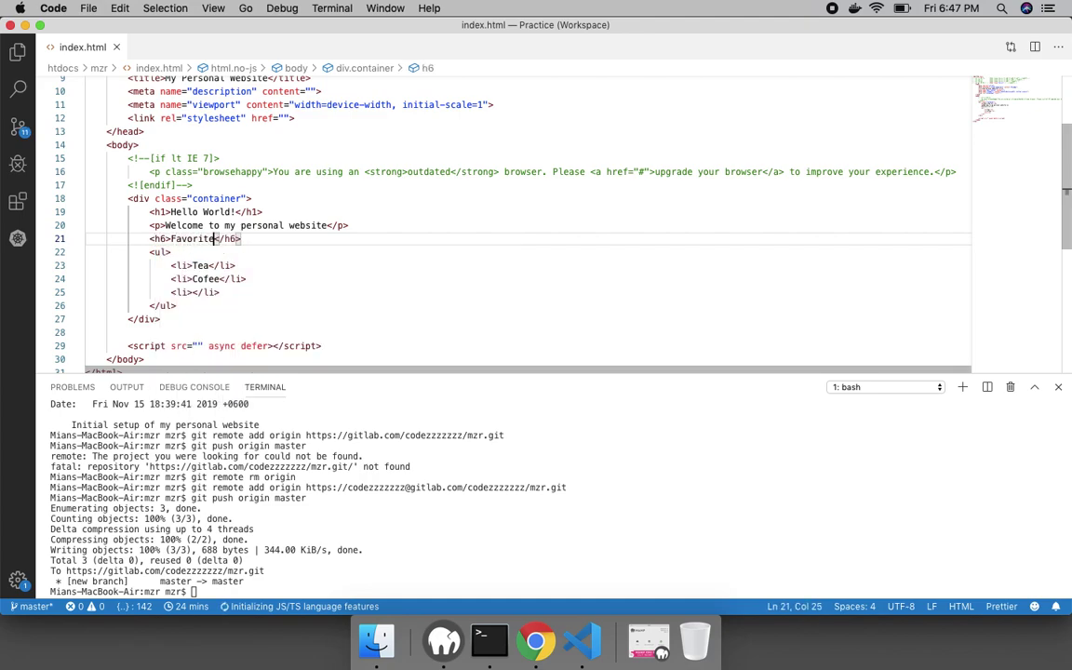
text(drin)
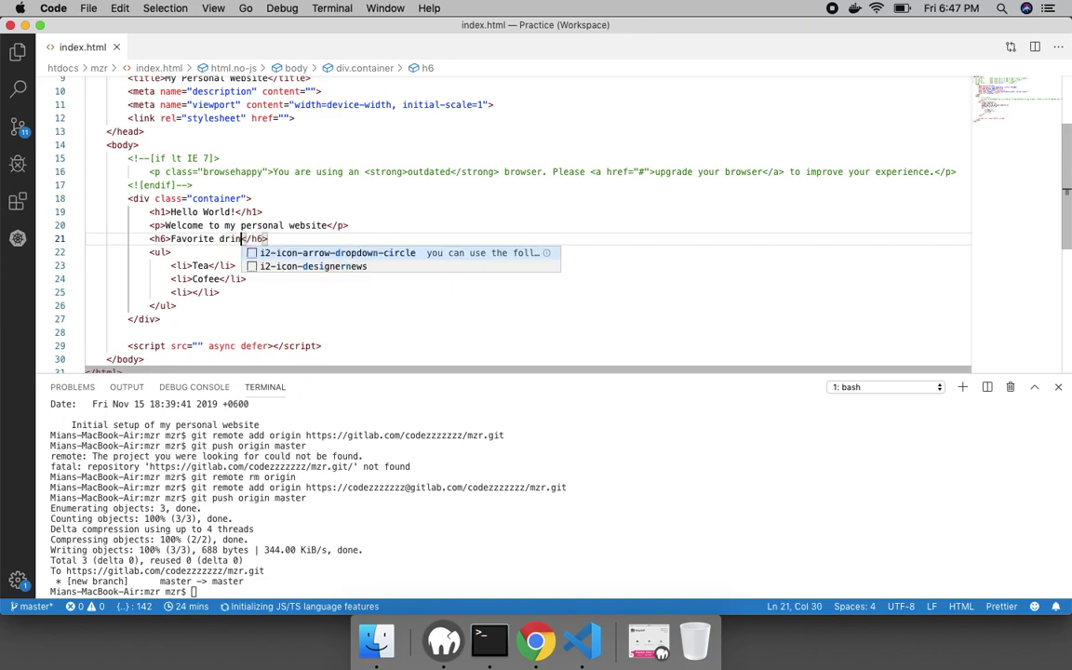
text(ks)
click(170, 238)
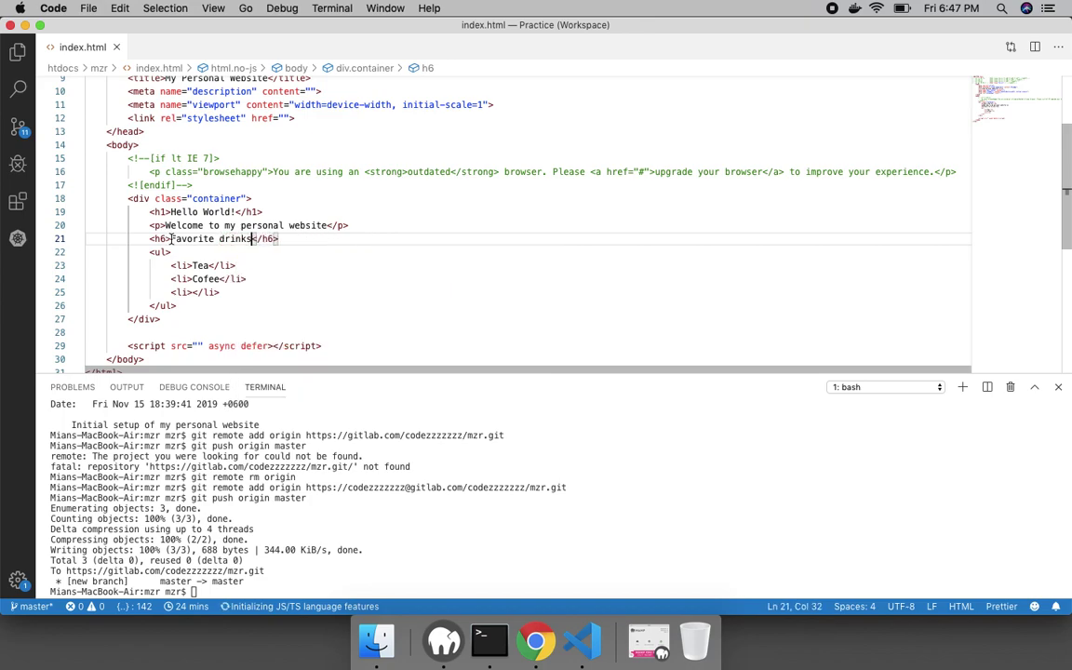
text(My)
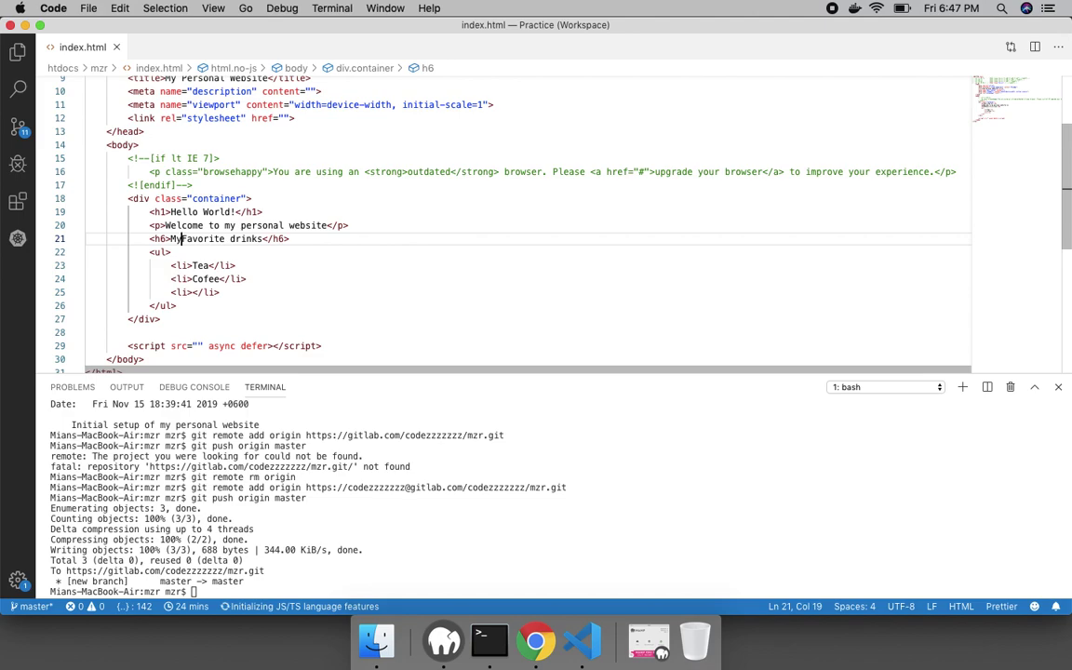
Step: Correct the second list item's spelling to Coffee and fill the third item with Water
click(209, 280)
text(f)
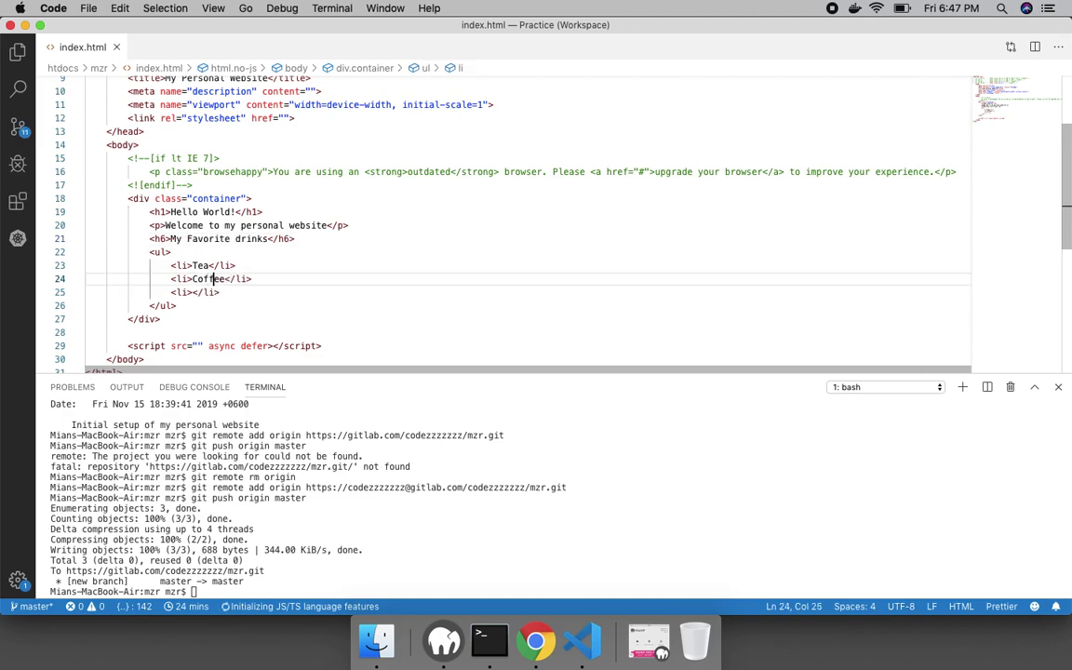
click(193, 292)
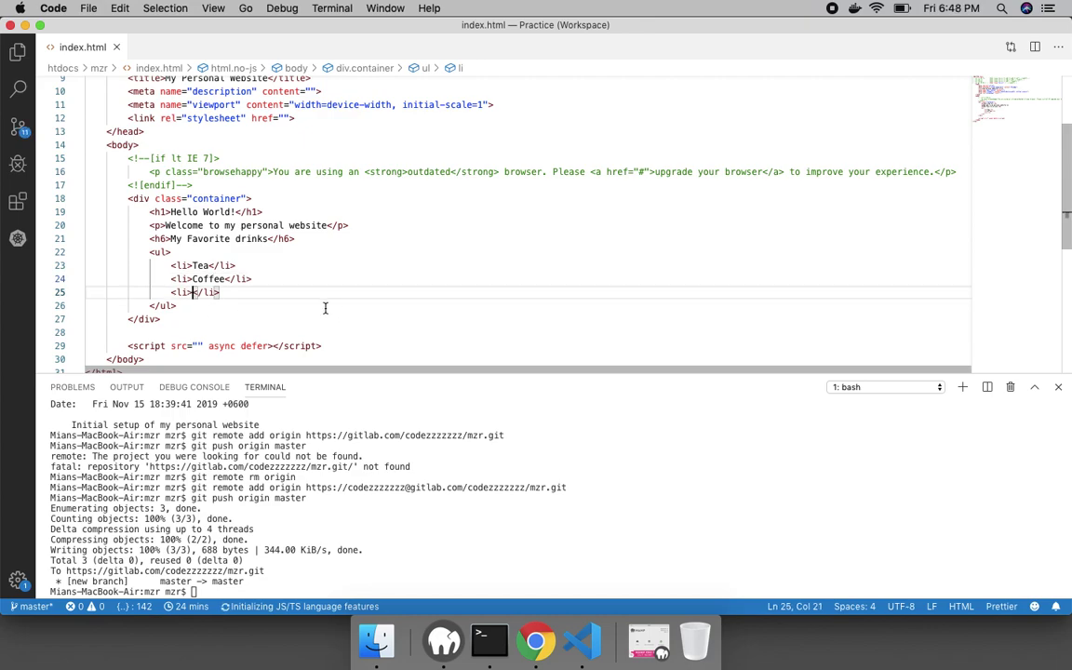
text(Water)
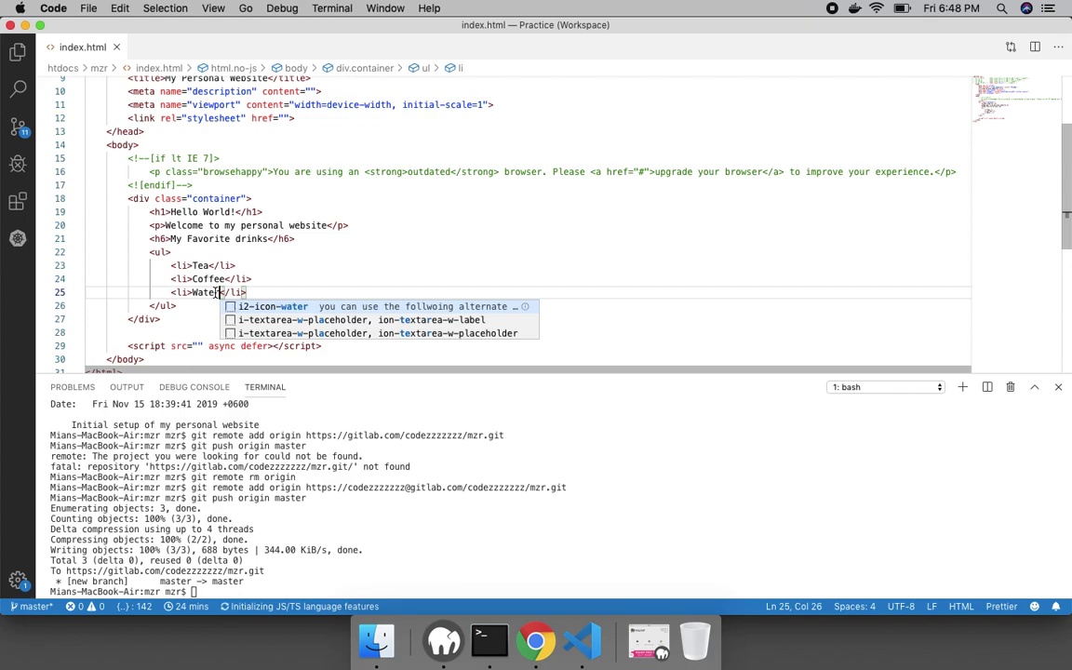
Step: Move the Water item to the start of the unordered list and align its indentation with the other items
click(263, 293)
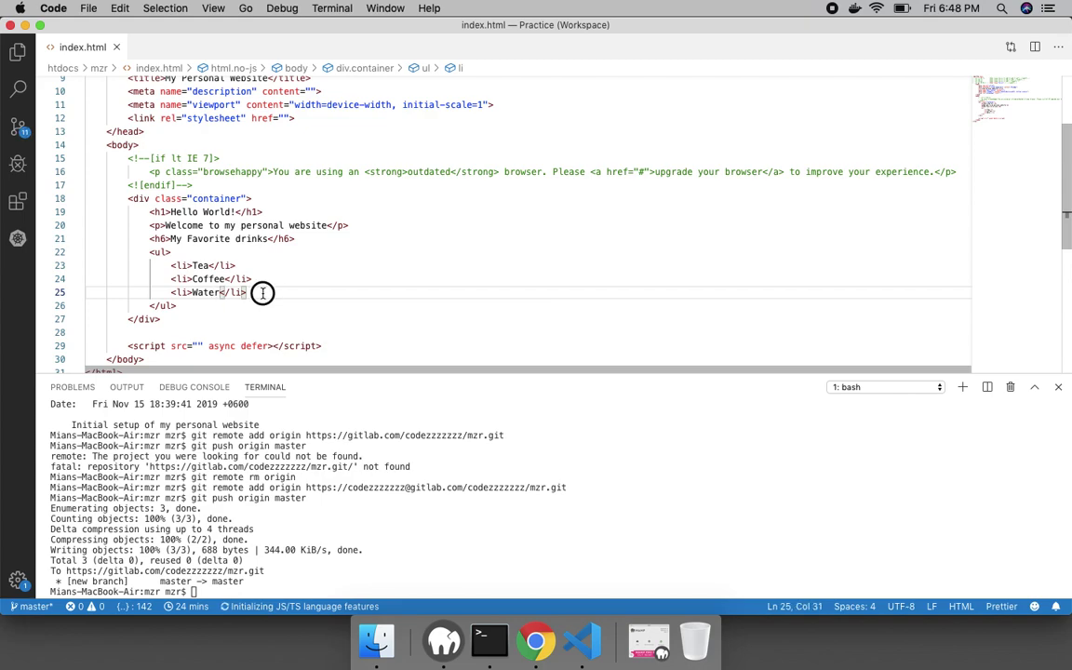
drag(263, 293, 164, 294)
key(cmd+c)
key(BackSpace)
click(174, 251)
key(Return)
key(cmd+v)
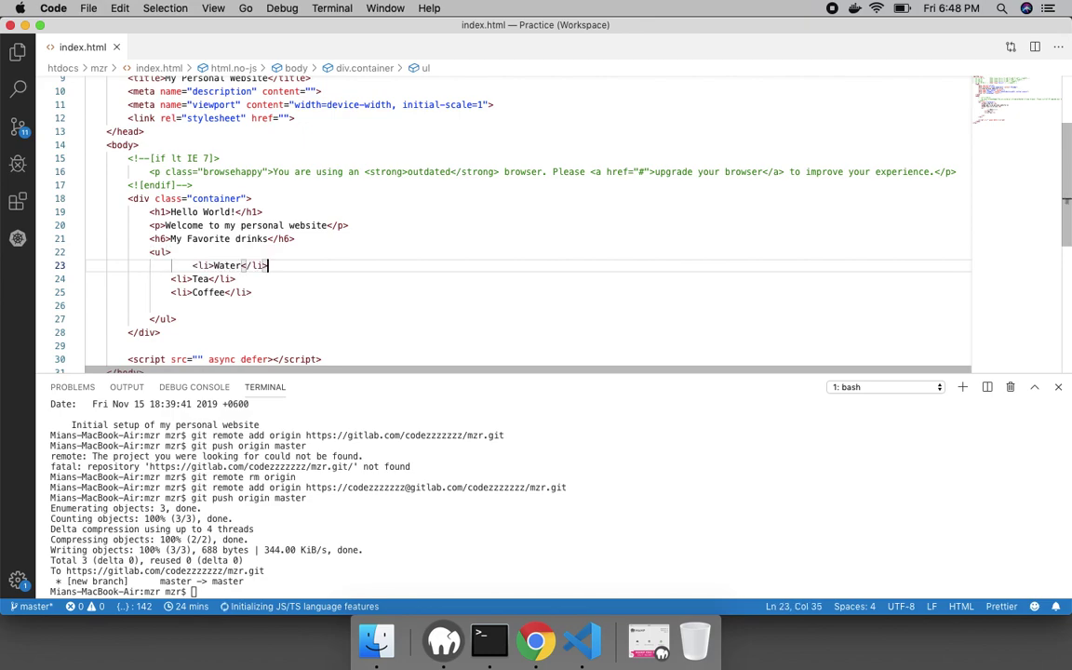
click(194, 267)
key(BackSpace)
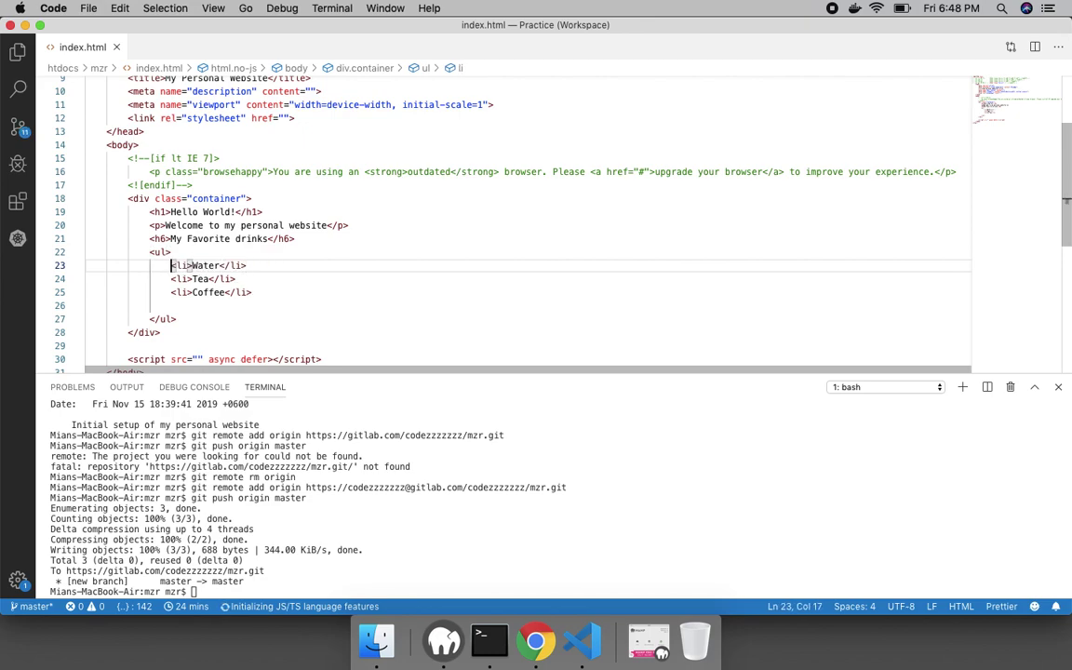
Step: Remove the blank line between the Coffee item and the closing ul tag
click(195, 303)
key(BackSpace)
key(BackSpace)
key(BackSpace)
key(BackSpace)
key(BackSpace)
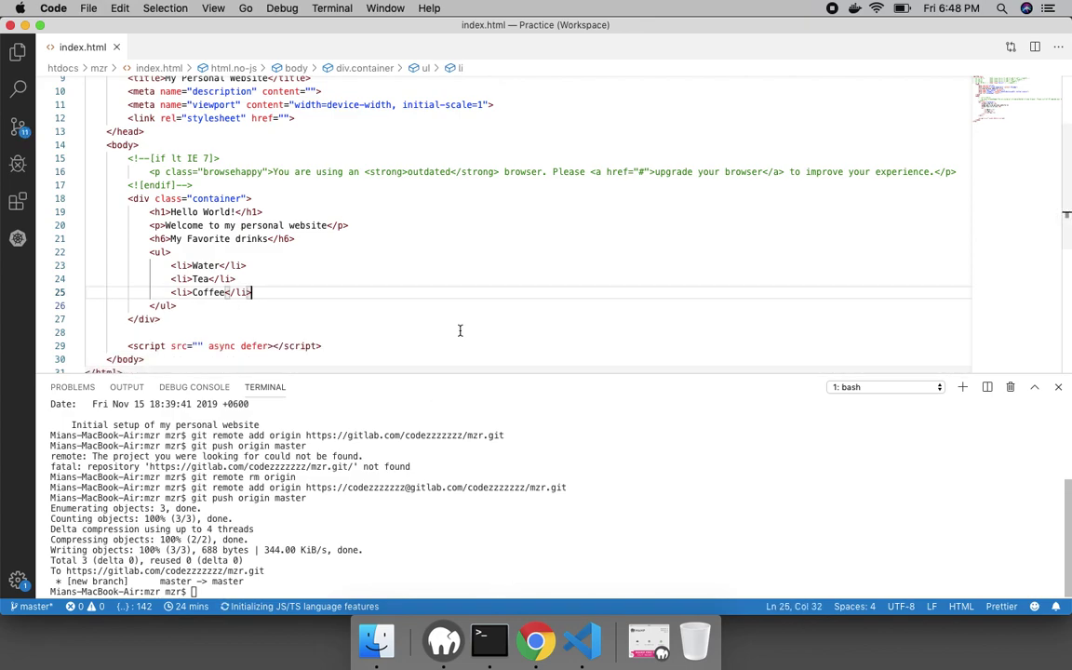
Step: Switch to Chrome and reload the deployed mzr.netlify.com page and the localhost:8888/mzr/ page to compare their content
click(535, 640)
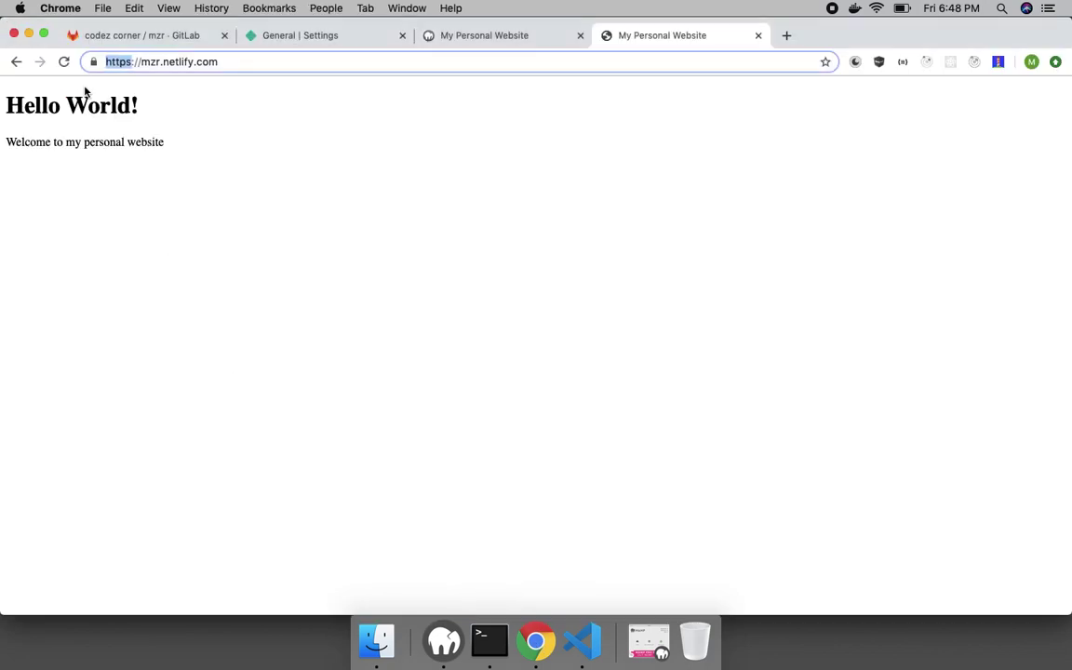
click(65, 62)
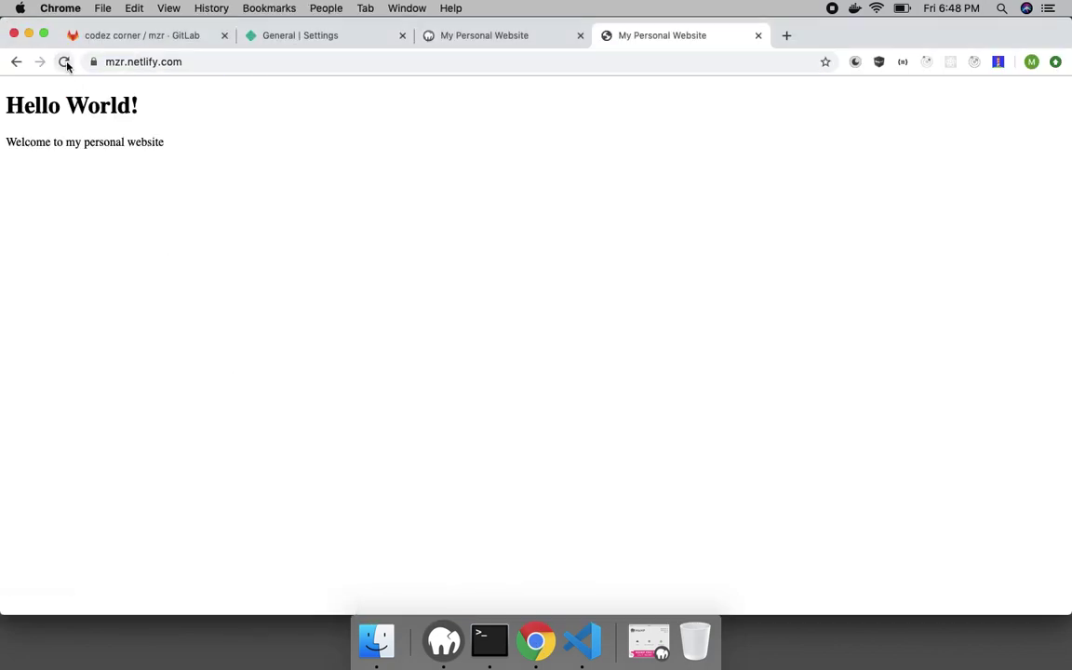
click(491, 35)
click(61, 60)
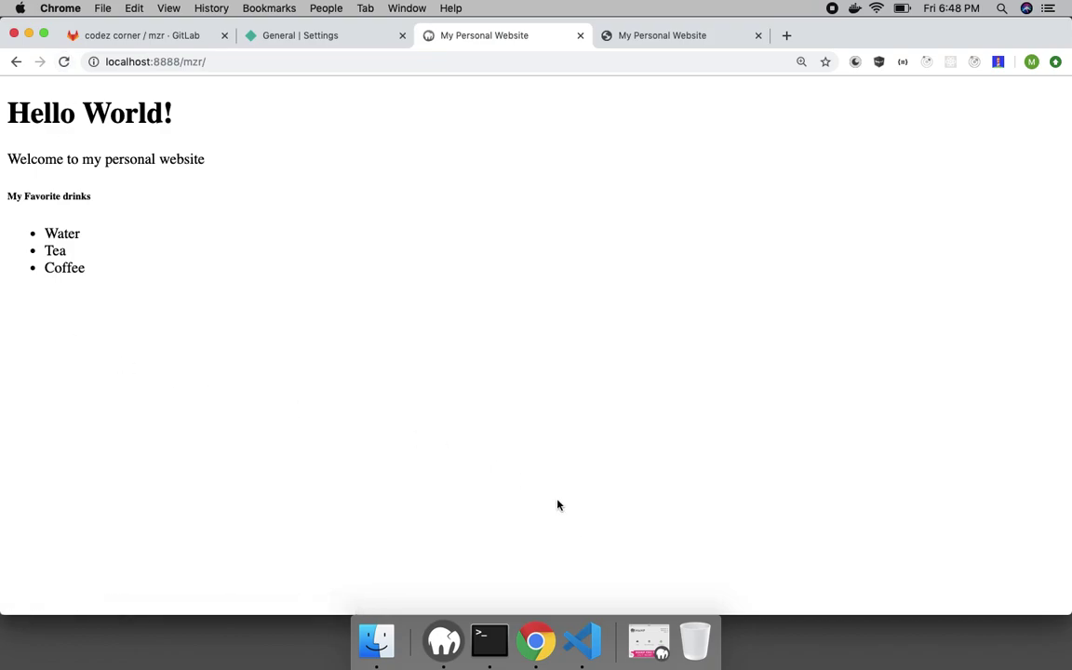
Step: Switch to Visual Studio Code and change the "My Favorite drinks" heading's opening and closing tags to h3
click(581, 640)
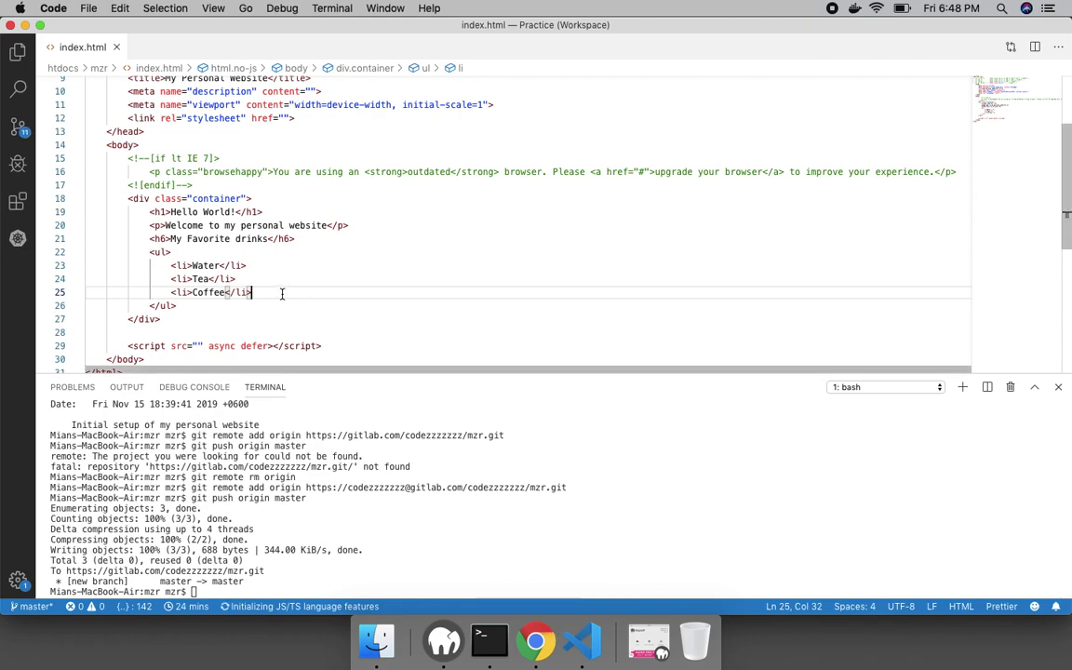
mouse_move(166, 213)
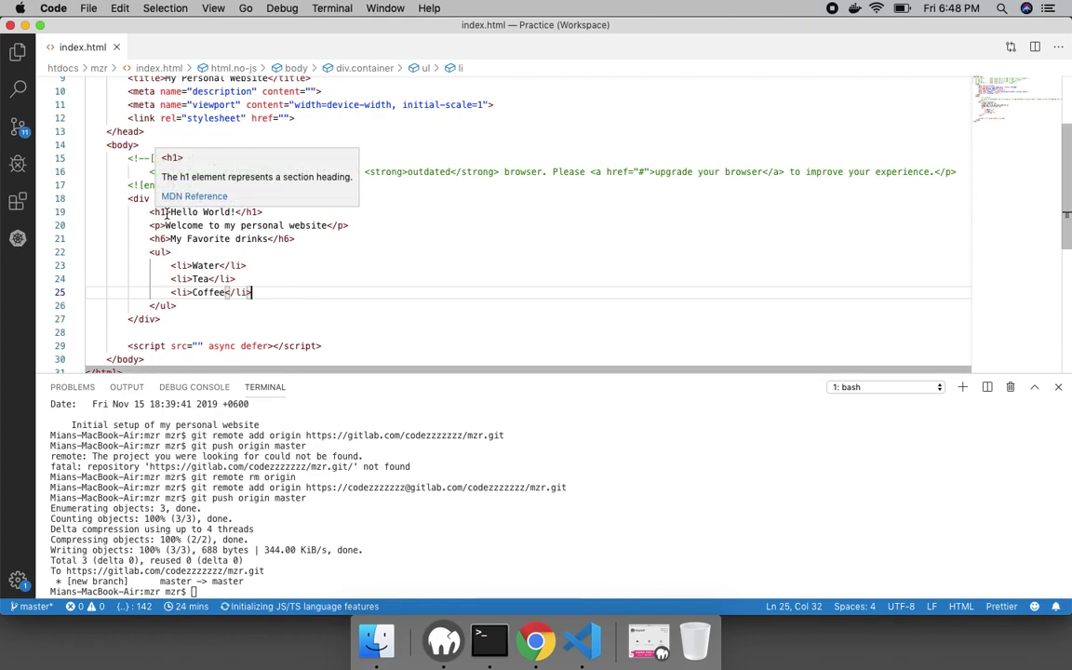
click(158, 238)
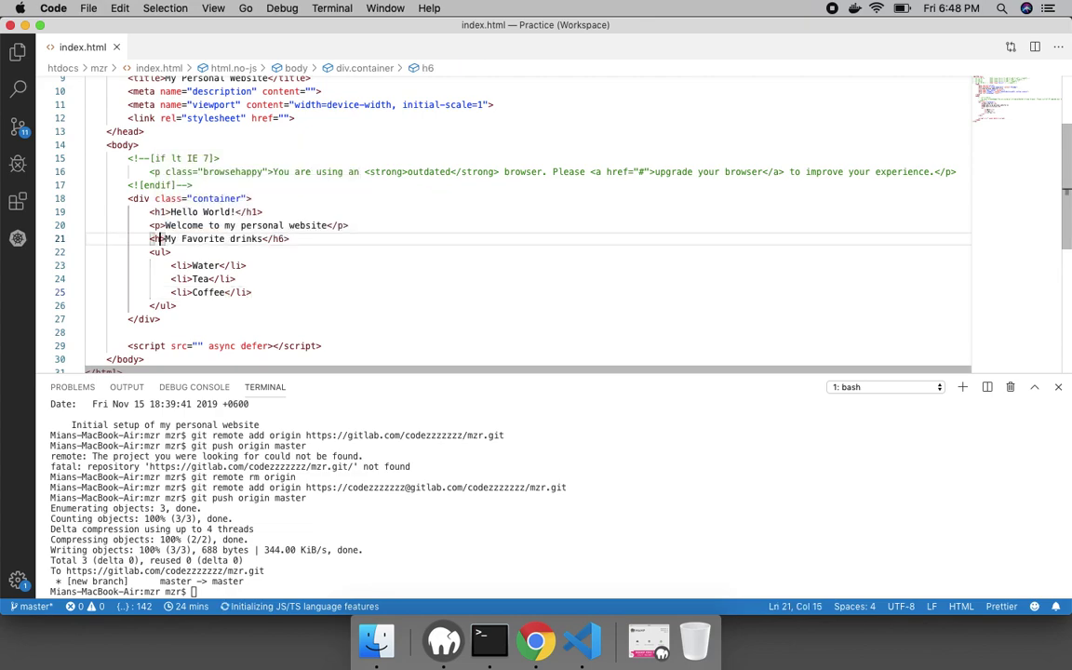
text(3)
click(289, 240)
key(BackSpace)
text(3)
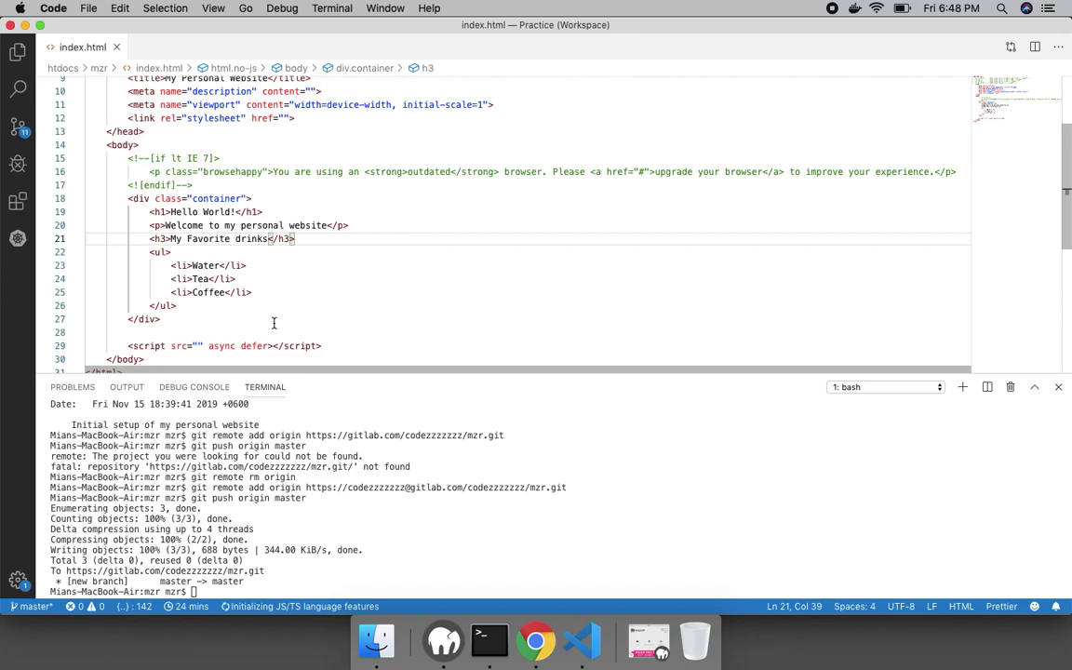
Step: Discard any partly entered command in the integrated terminal and clear its output
click(193, 592)
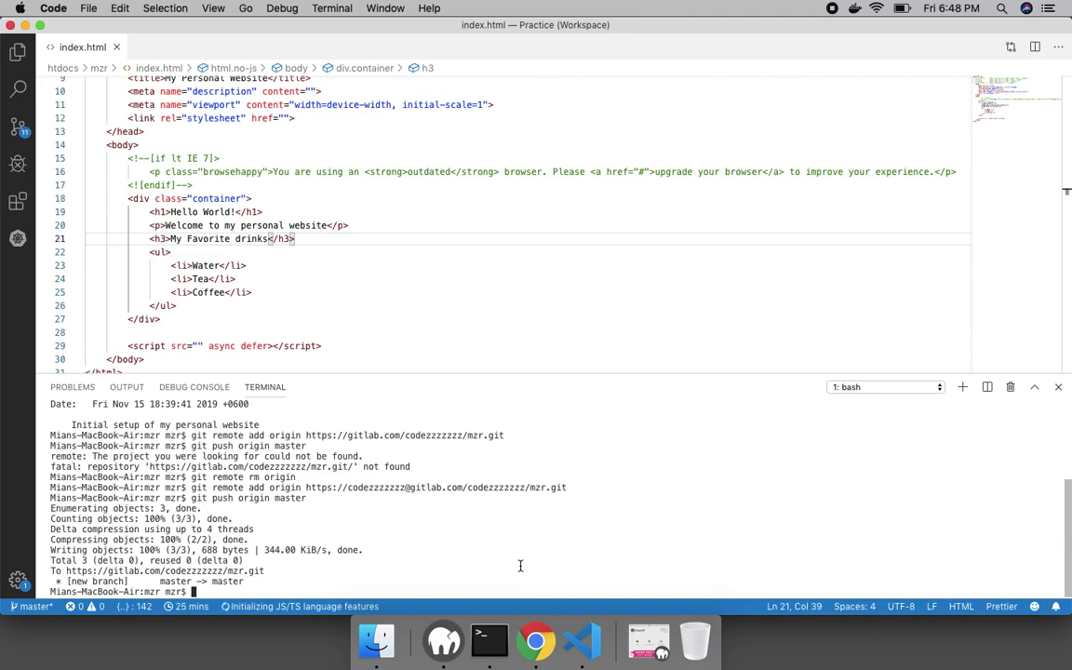
text(git a)
key(BackSpace)
key(BackSpace)
key(BackSpace)
key(BackSpace)
key(BackSpace)
key(BackSpace)
key(super+k)
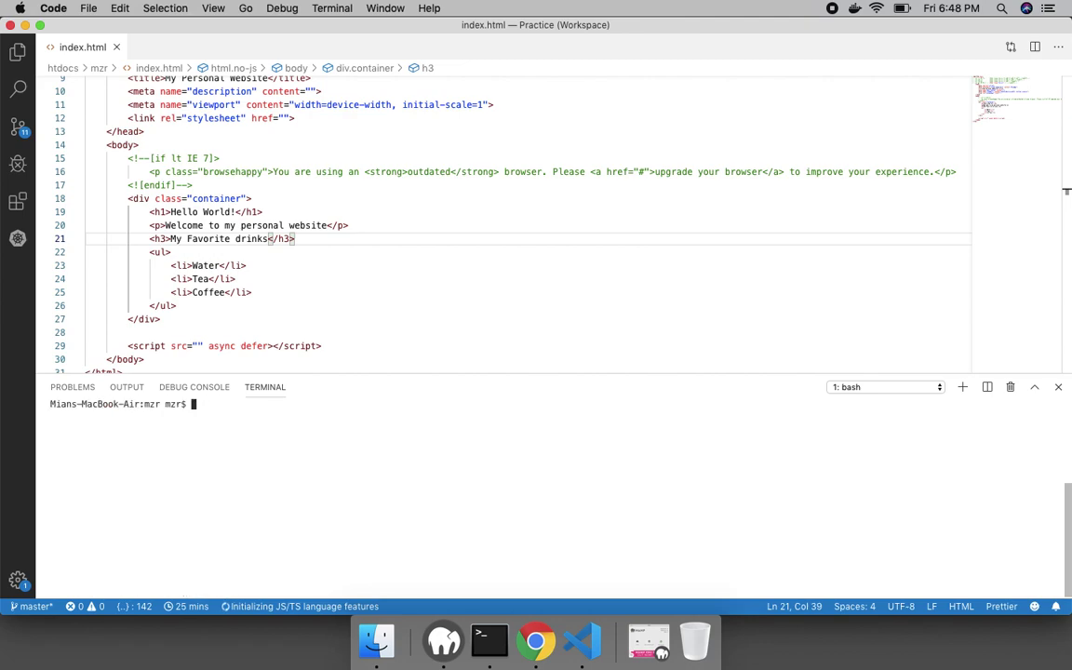
Step: Check the repository with git status and stage all changes with git add
text(git status)
key(Return)
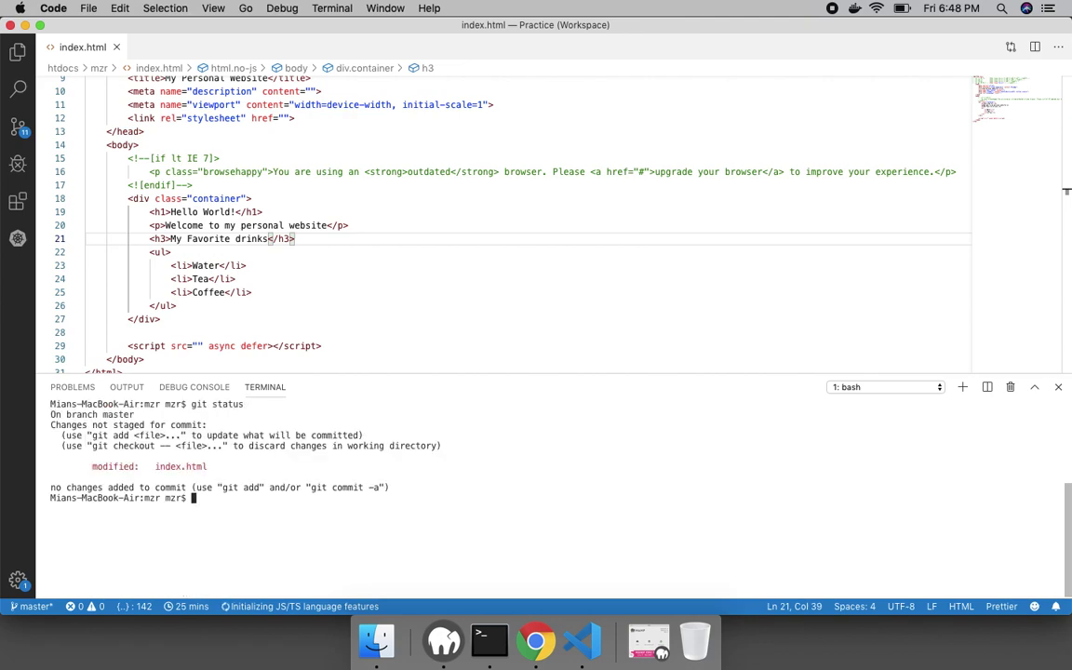
text(git add .)
key(Return)
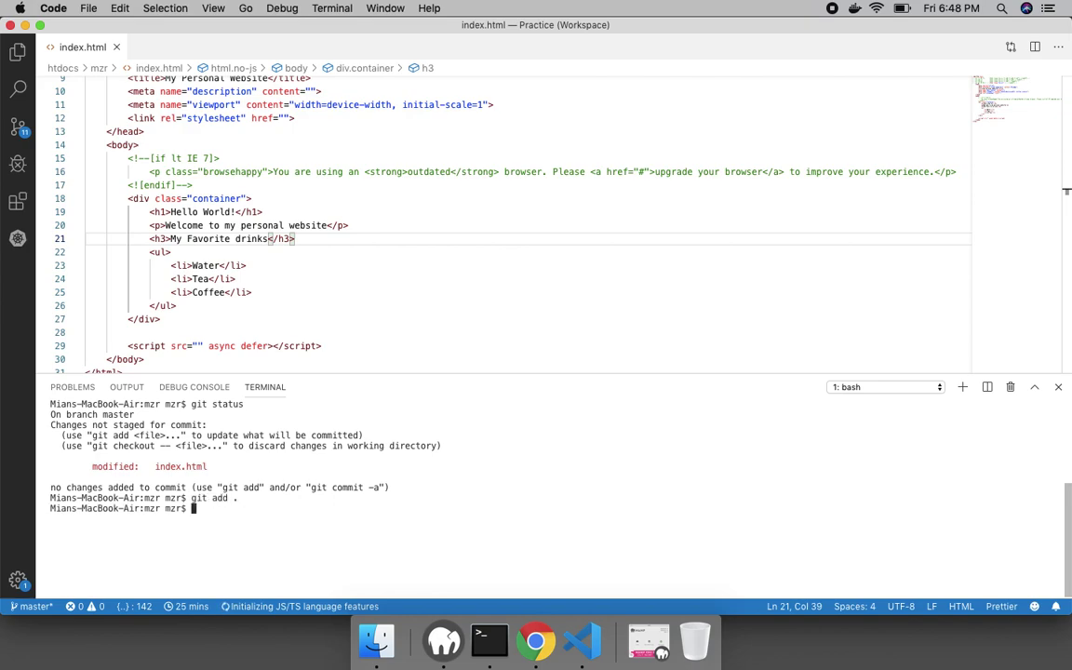
Step: Commit the staged changes with the message "Adding favorite drinks" and push them to origin master
text(git commit -m "Add)
key(BackSpace)
text(ing fa)
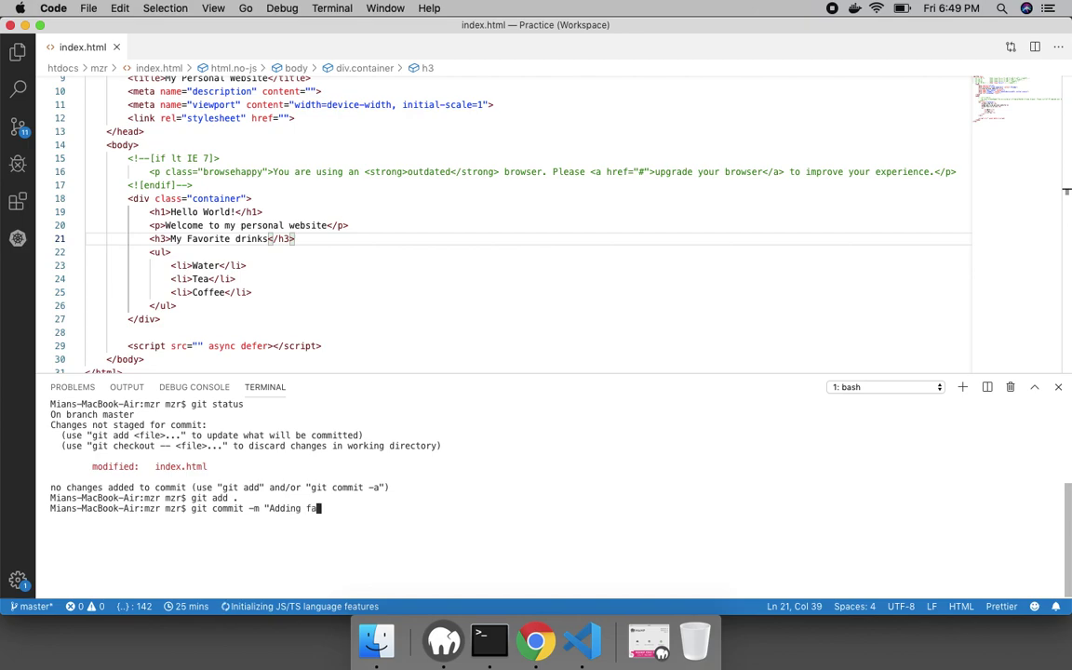
text(vorite drinks")
key(Return)
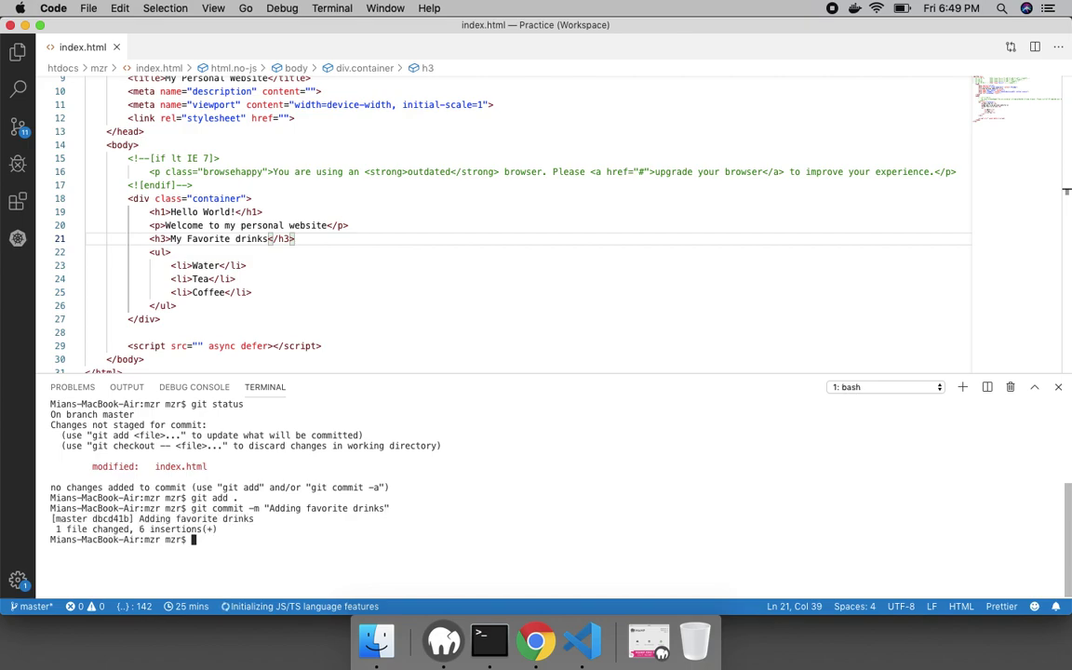
text(git push origin master)
key(Return)
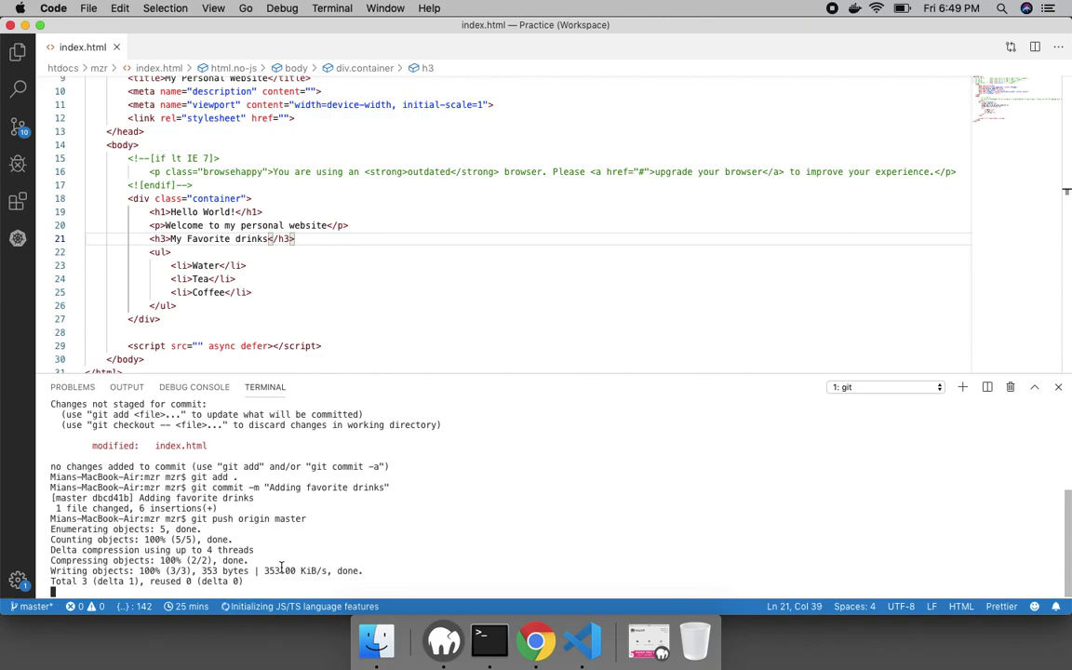
Step: Switch to Chrome, reload the mzr project page on GitLab, and check the terminal's push output and the project's latest commit
click(535, 642)
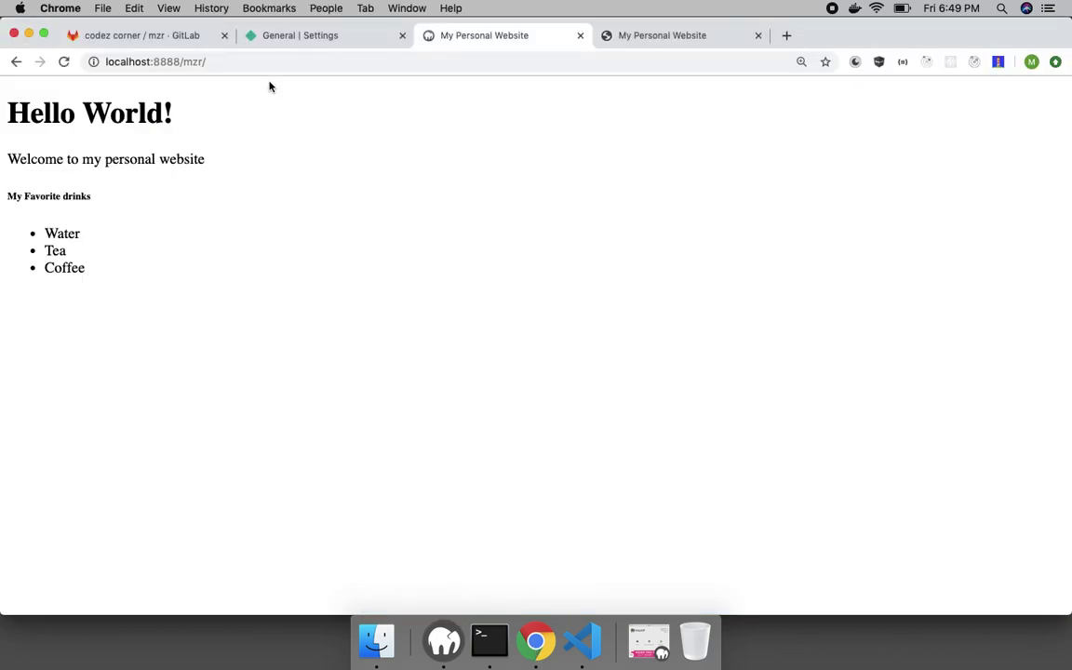
click(181, 36)
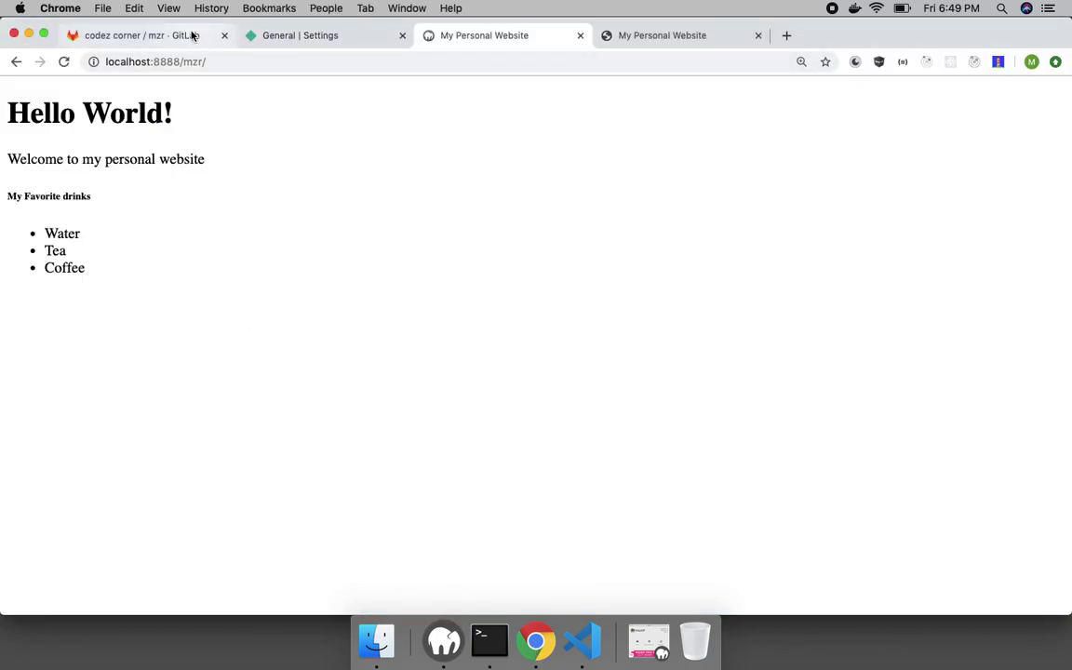
click(63, 62)
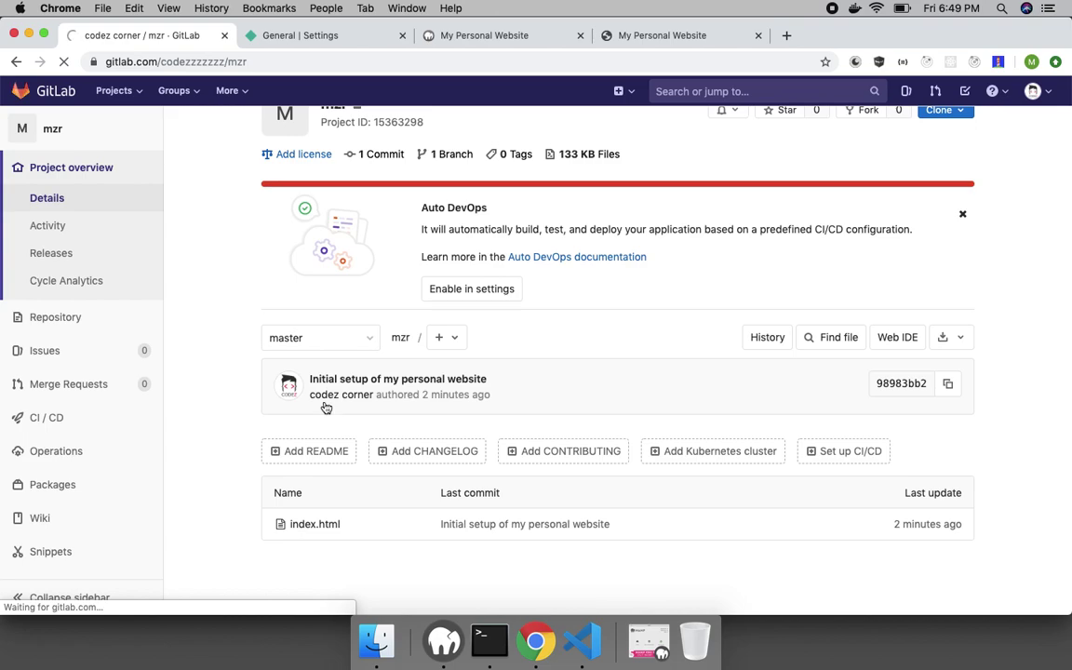
click(590, 651)
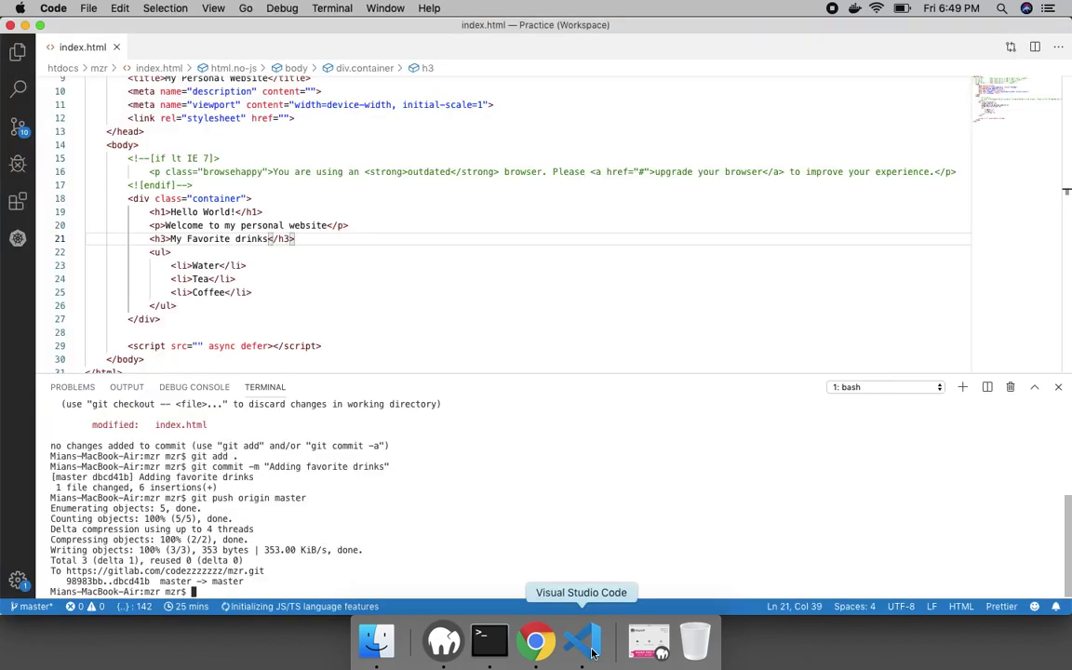
click(536, 642)
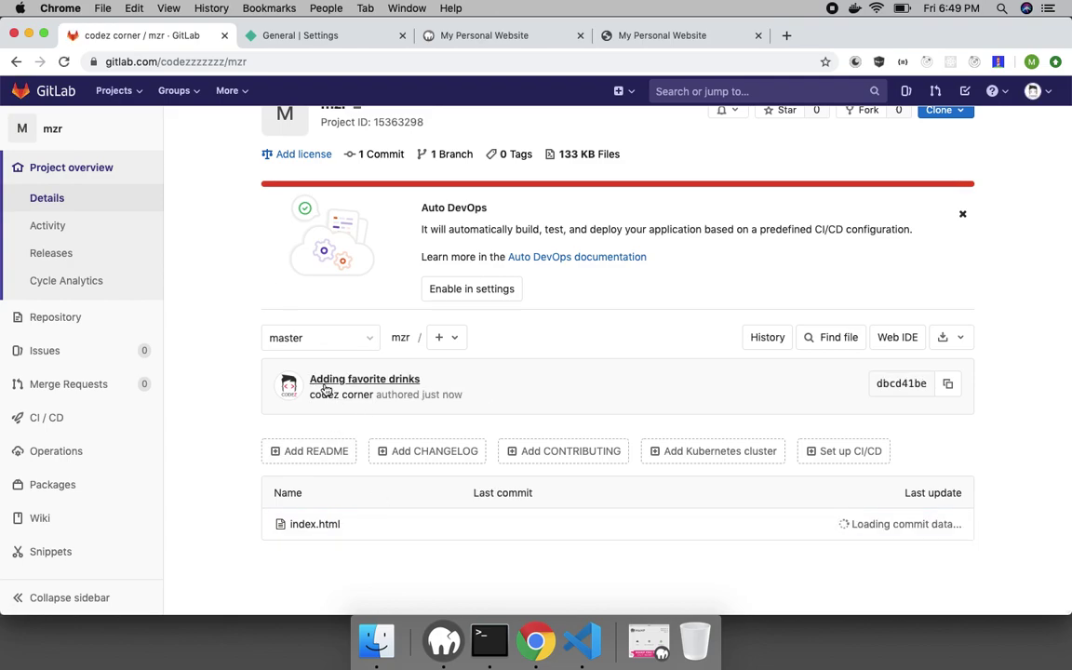
Step: Open index.html in the GitLab repository to review its drinks list code, and reload mzr.netlify.com to check the live page
click(316, 525)
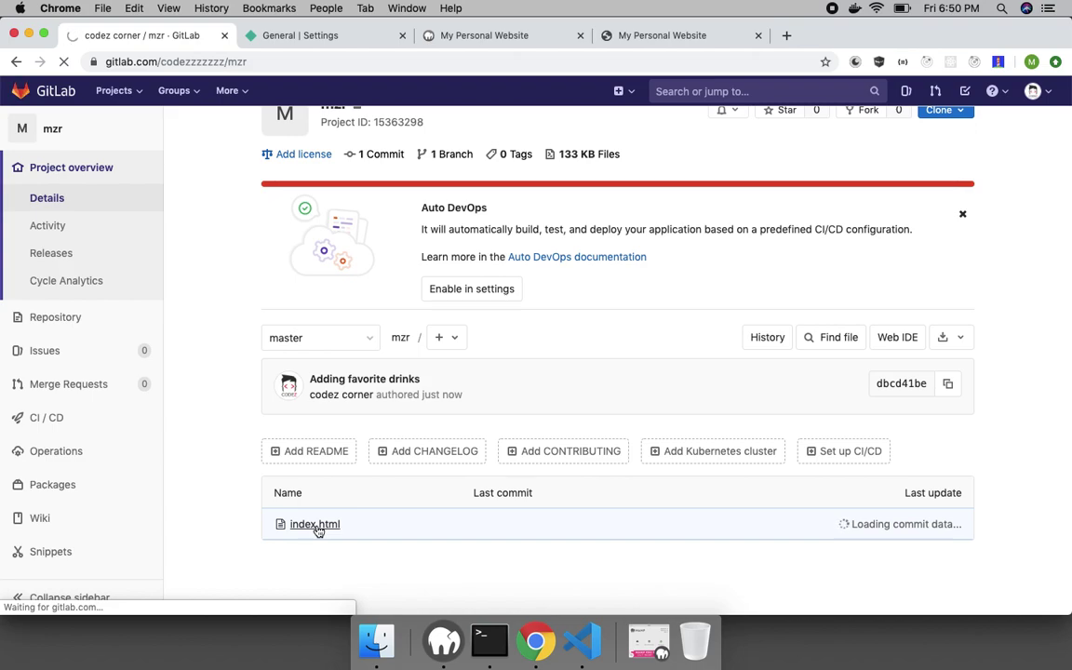
click(315, 525)
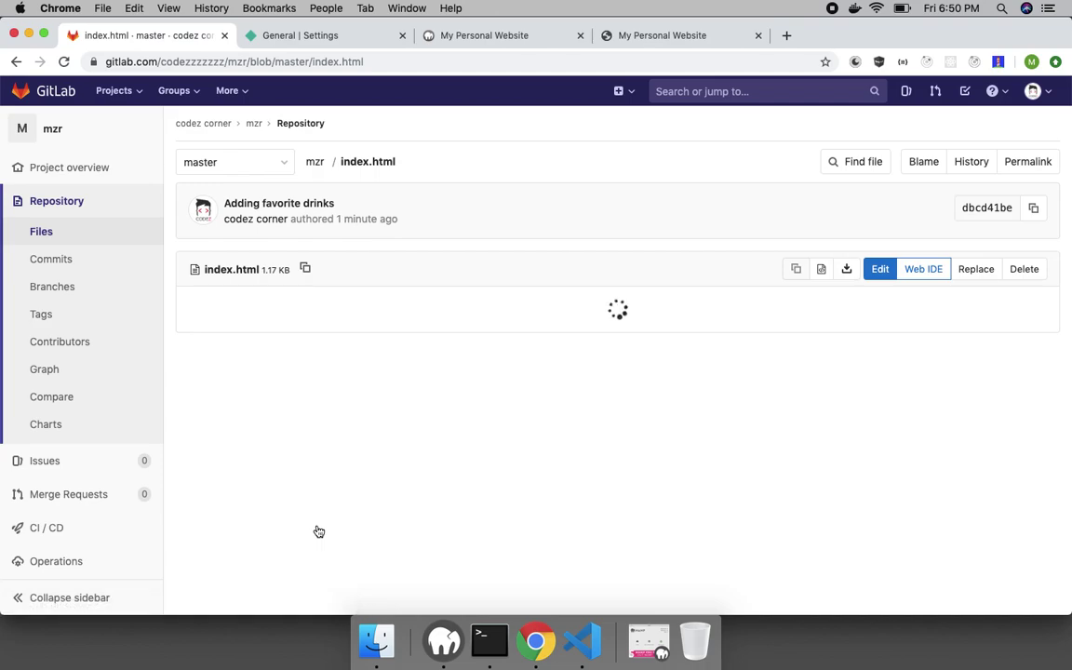
scroll(315, 528, down, 4)
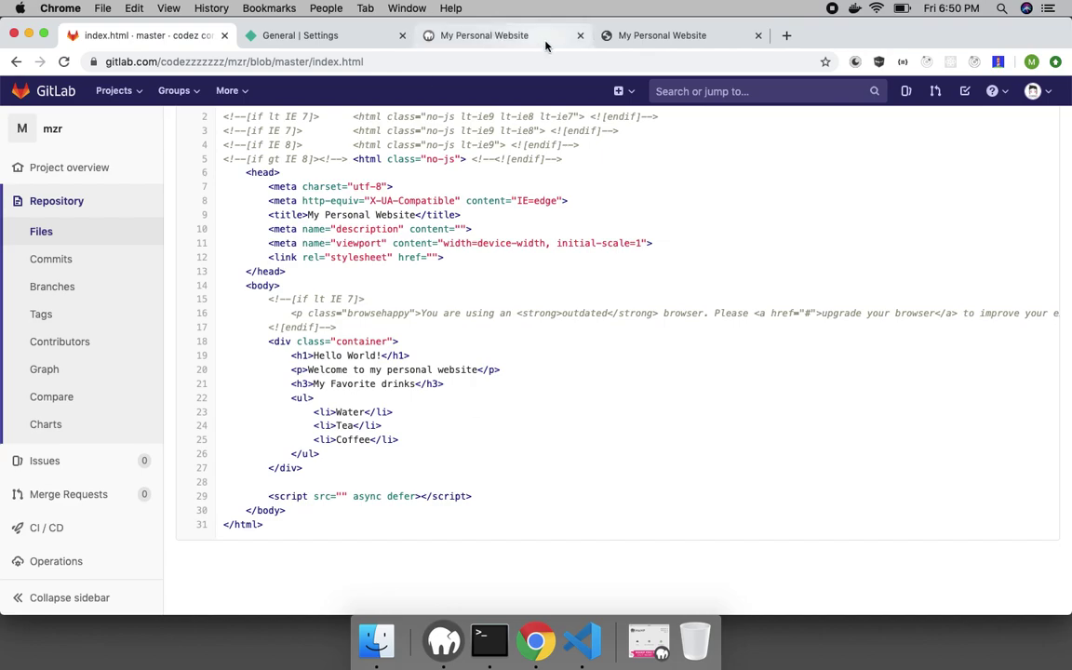
click(652, 36)
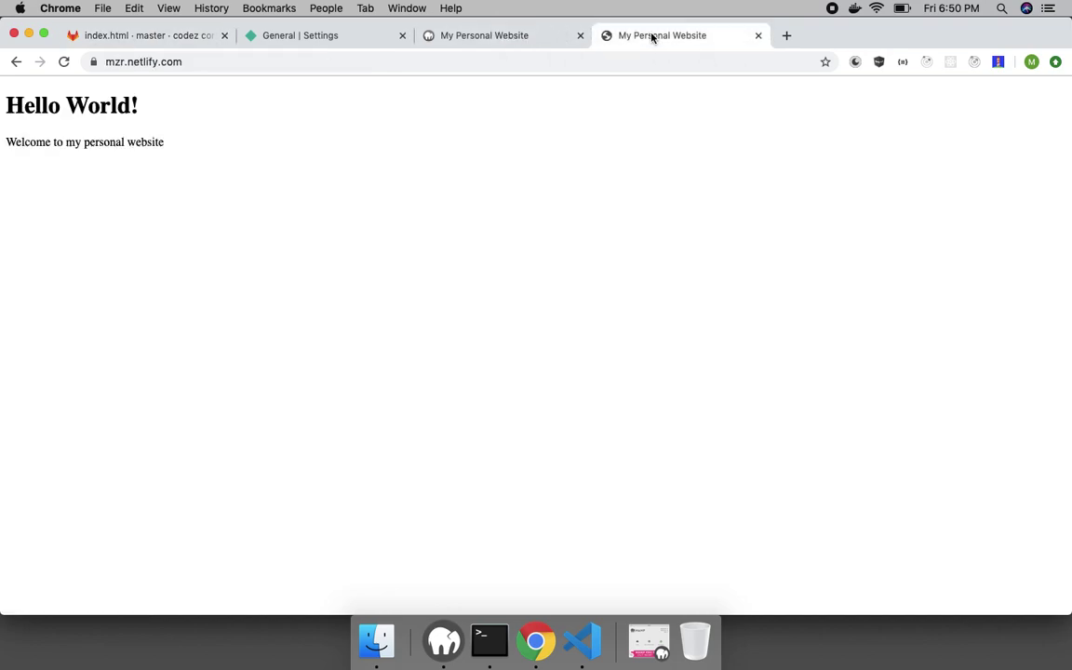
click(64, 61)
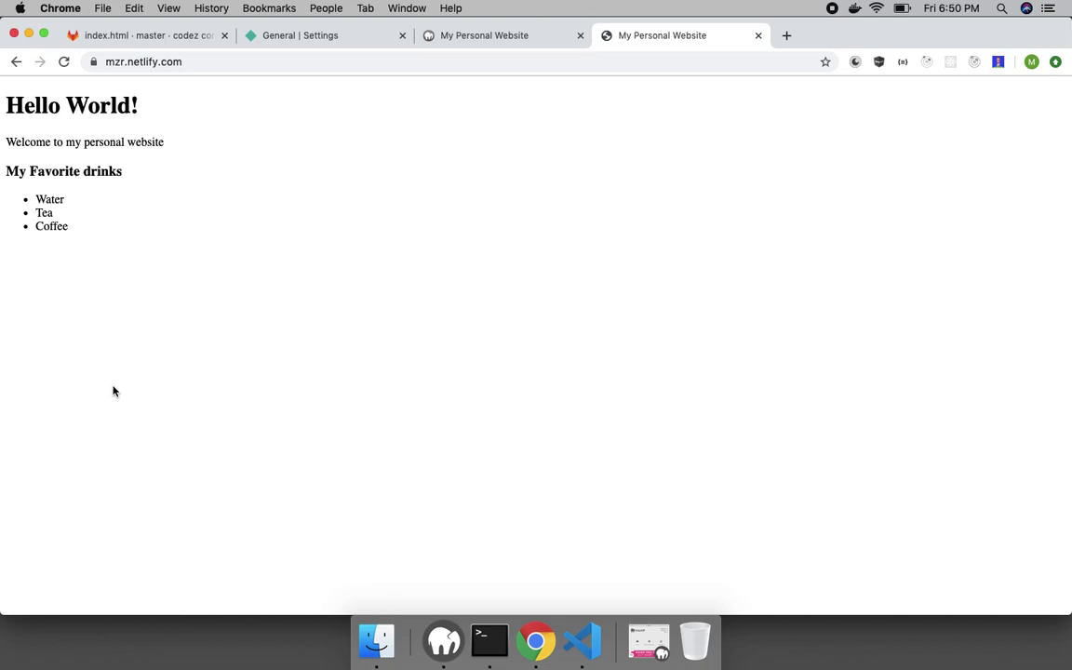
Step: Switch to VS Code, clear the terminal, and add a "Lemon Juice" list item after Coffee in index.html
click(581, 640)
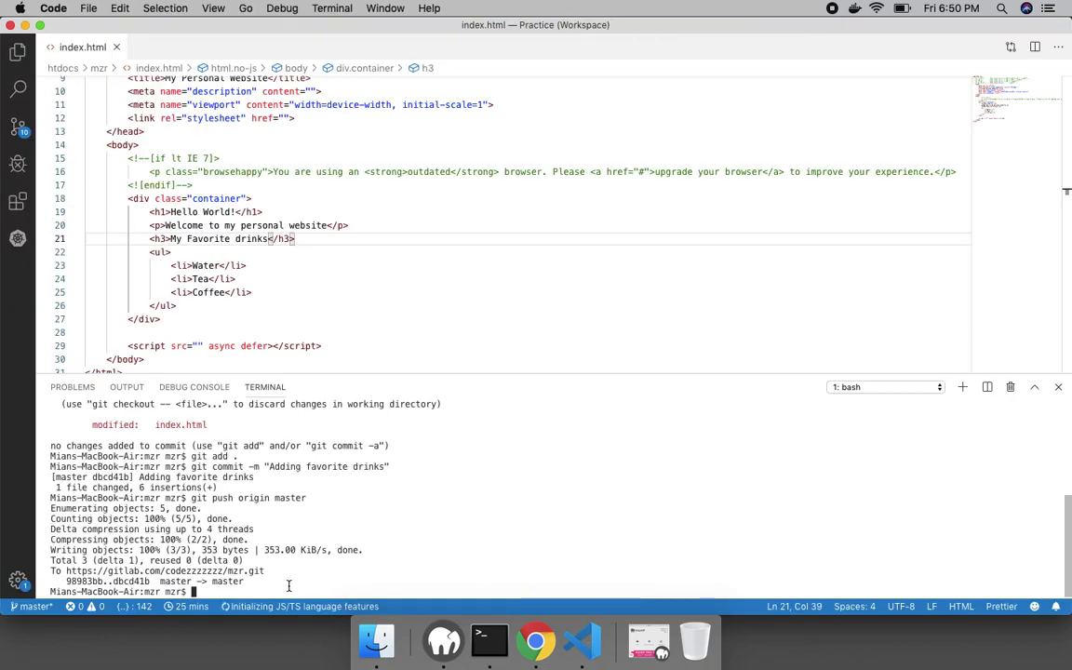
key(cmd+k)
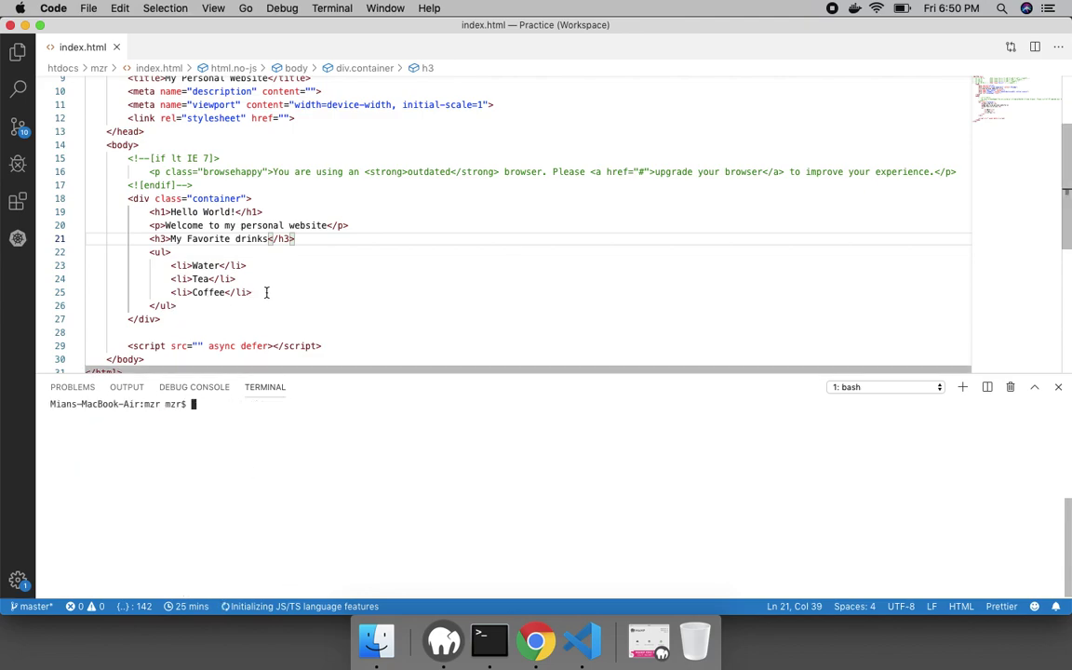
drag(266, 292, 160, 292)
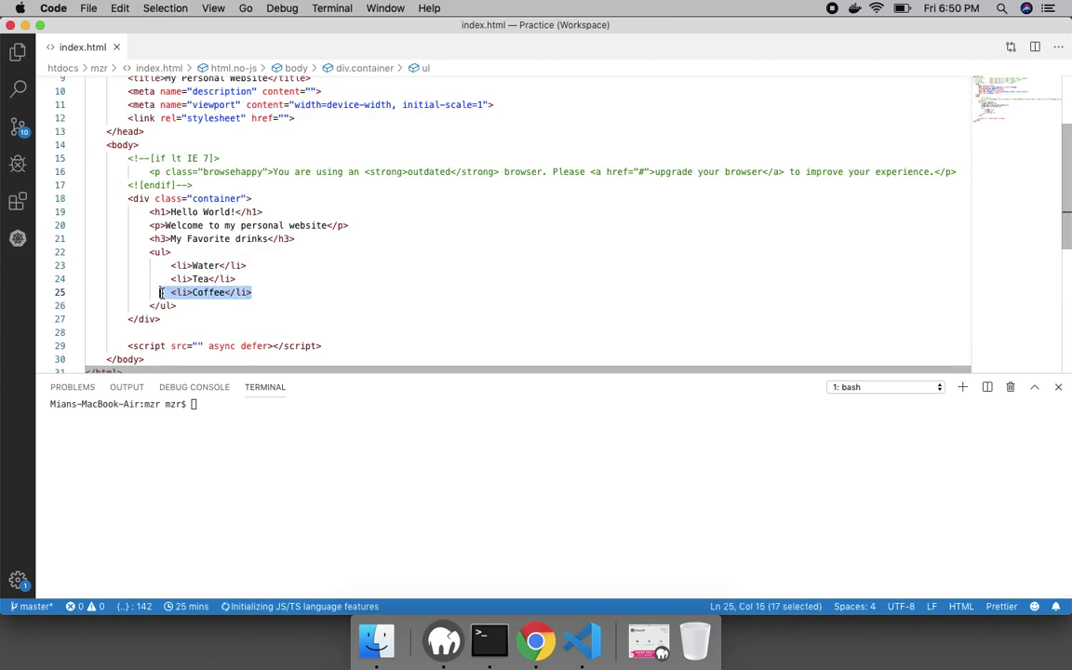
key(cmd+c)
click(285, 294)
key(Return)
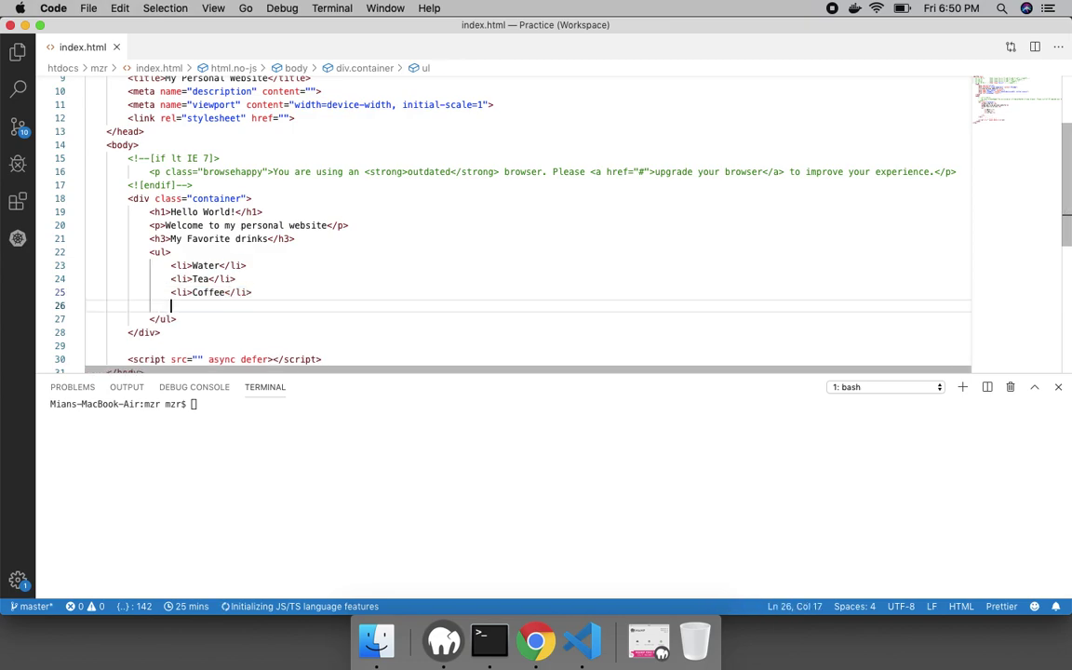
key(cmd+v)
double_click(220, 306)
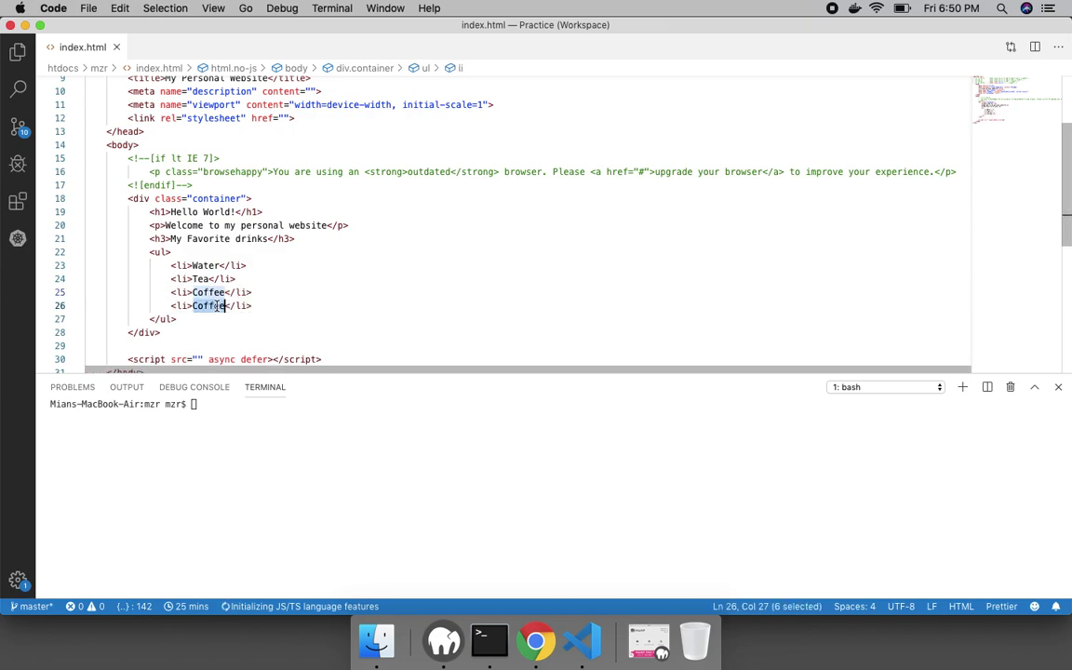
text(Lemon Ju)
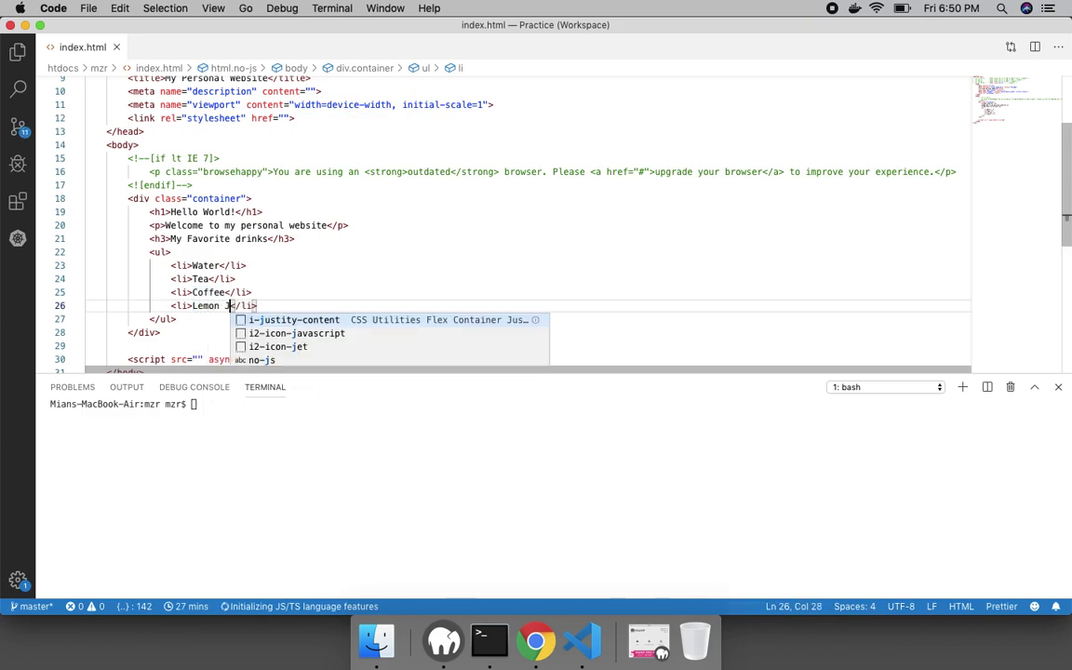
text(ice)
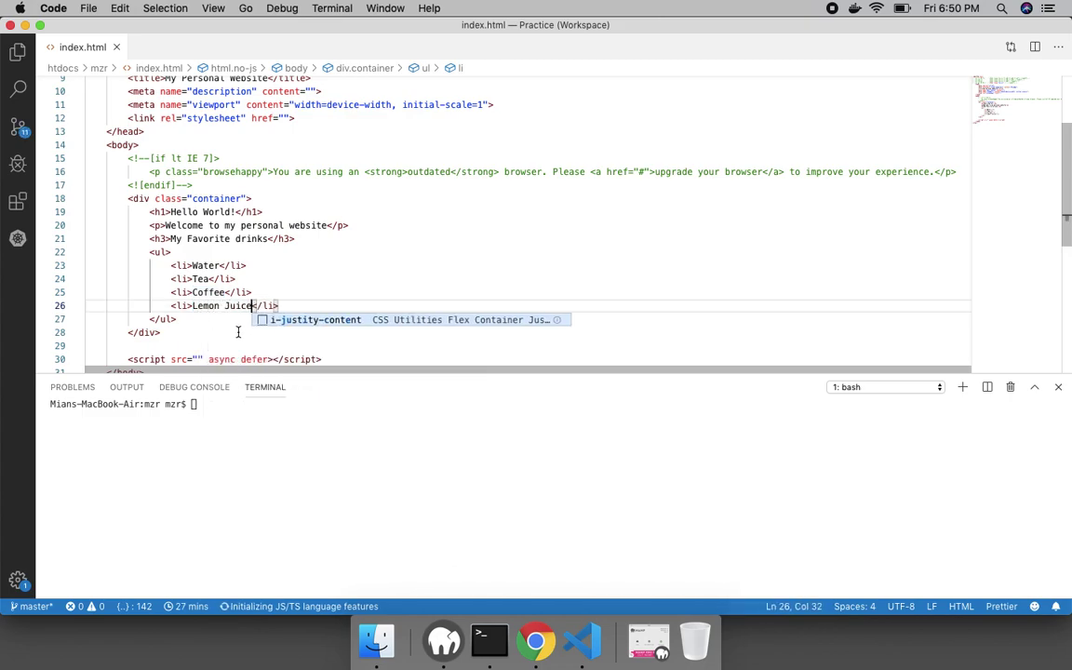
Step: Stage all changes with git add . and commit them with the message "adding a new drink in favorite list"
click(212, 404)
text(git add)
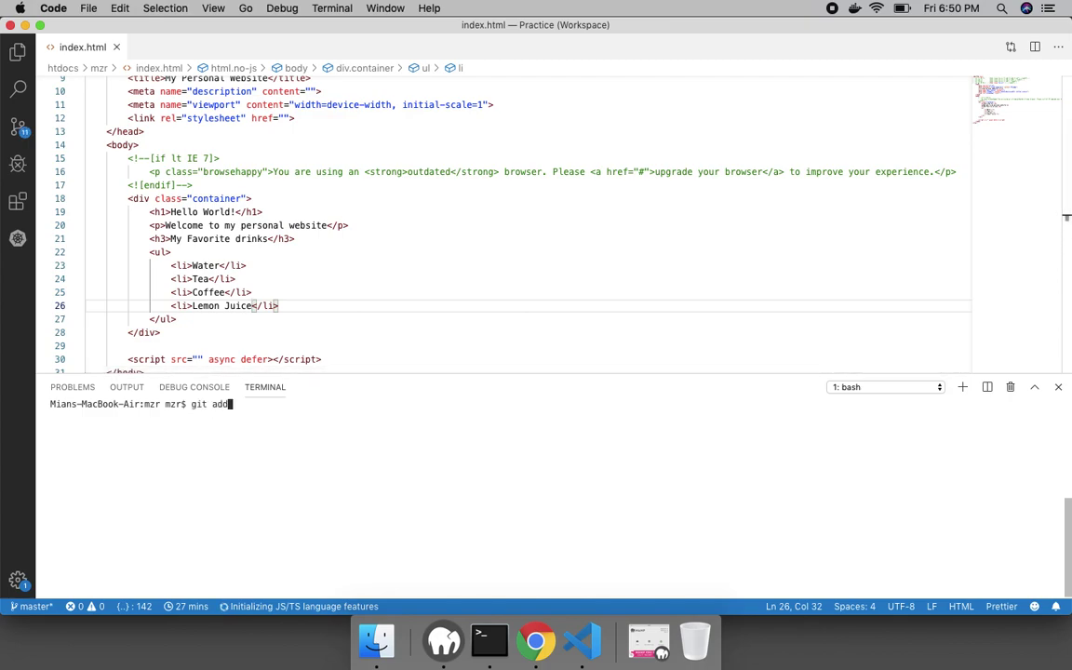
text( .)
key(Return)
text(git )
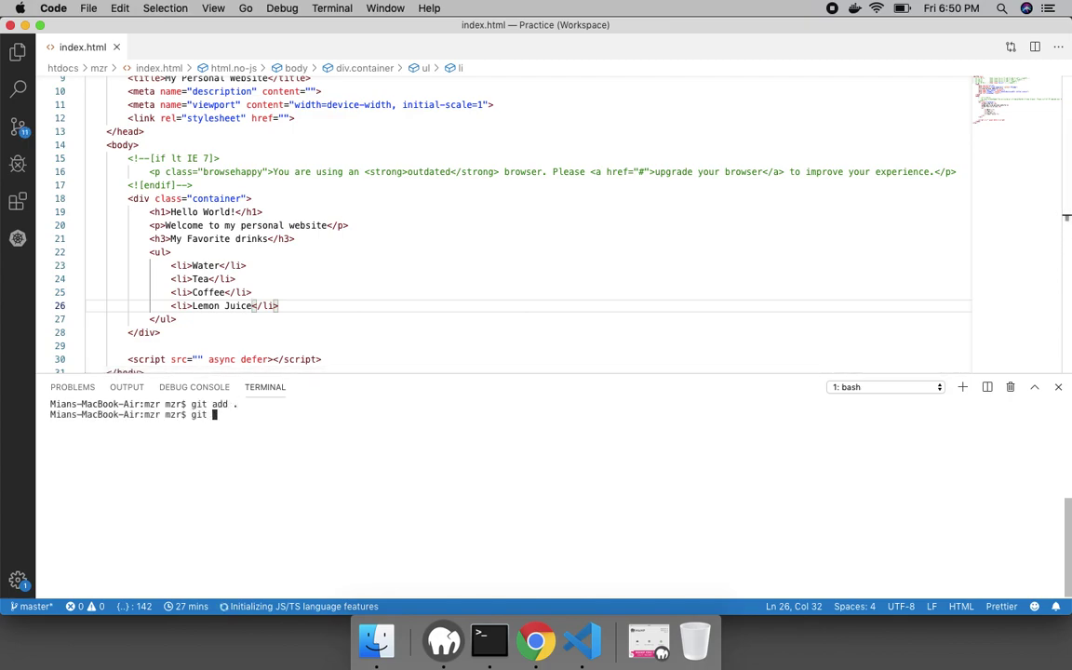
text(commit -m "adding a)
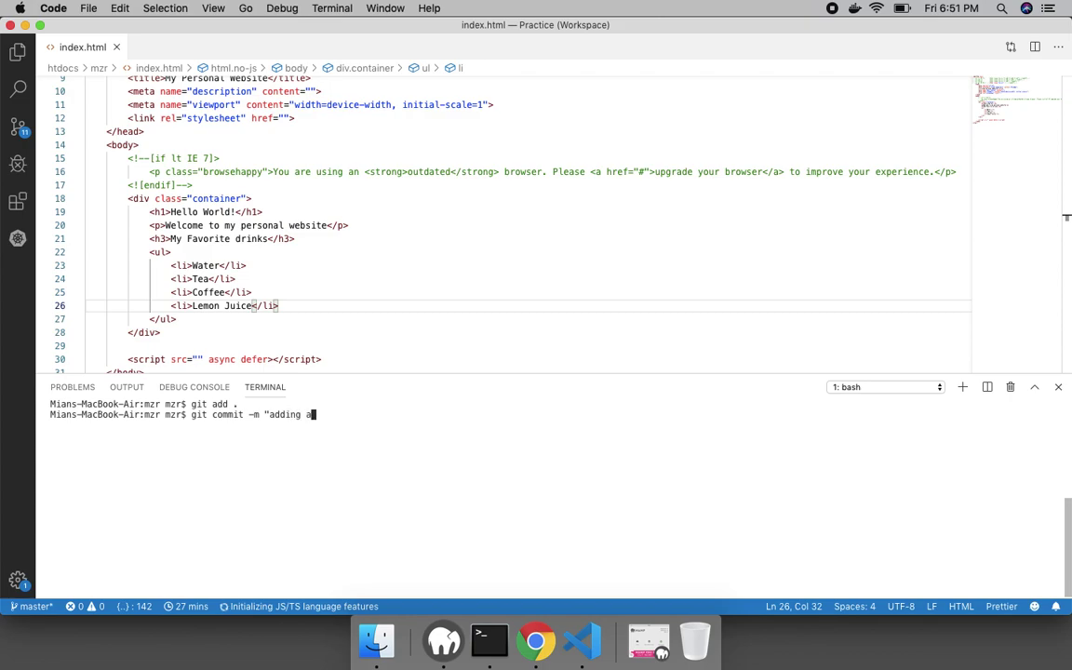
text( new drink in favorite list")
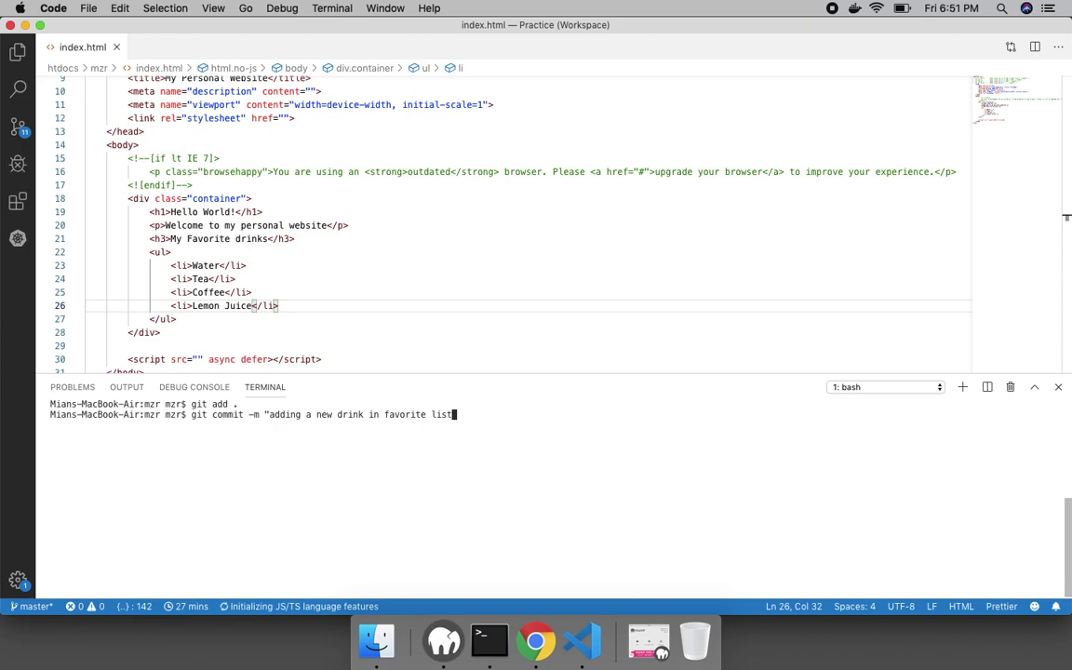
key(Return)
Step: Push the new drink commit to origin master
text(git)
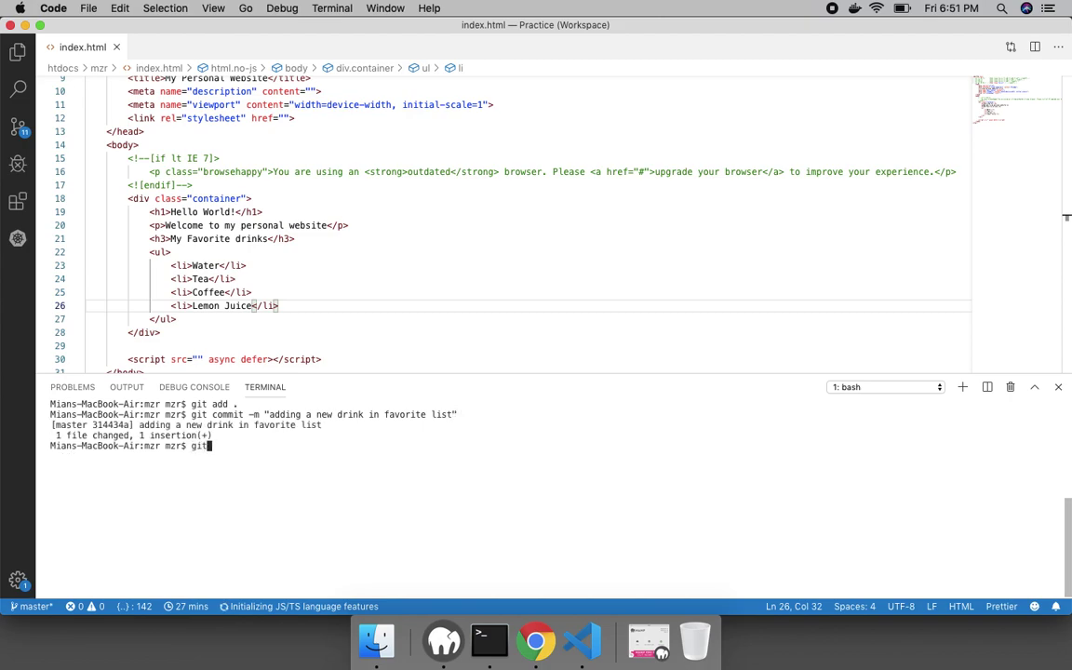
text( push origin master)
key(Return)
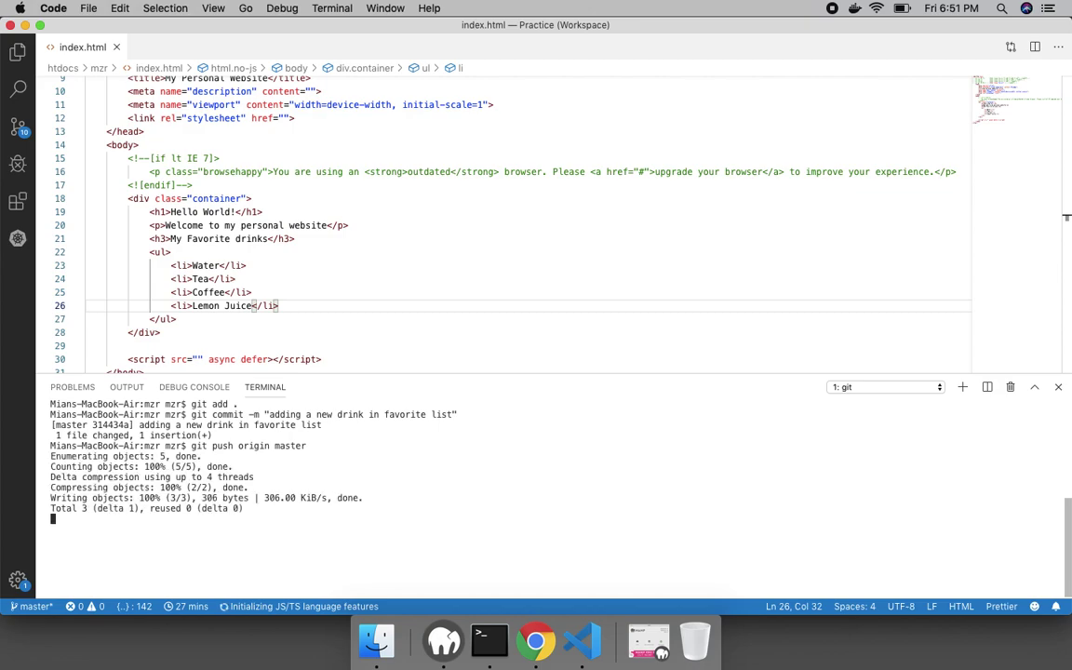
Step: Switch to Chrome and reload mzr.netlify.com to check the drinks list for the new item
click(535, 641)
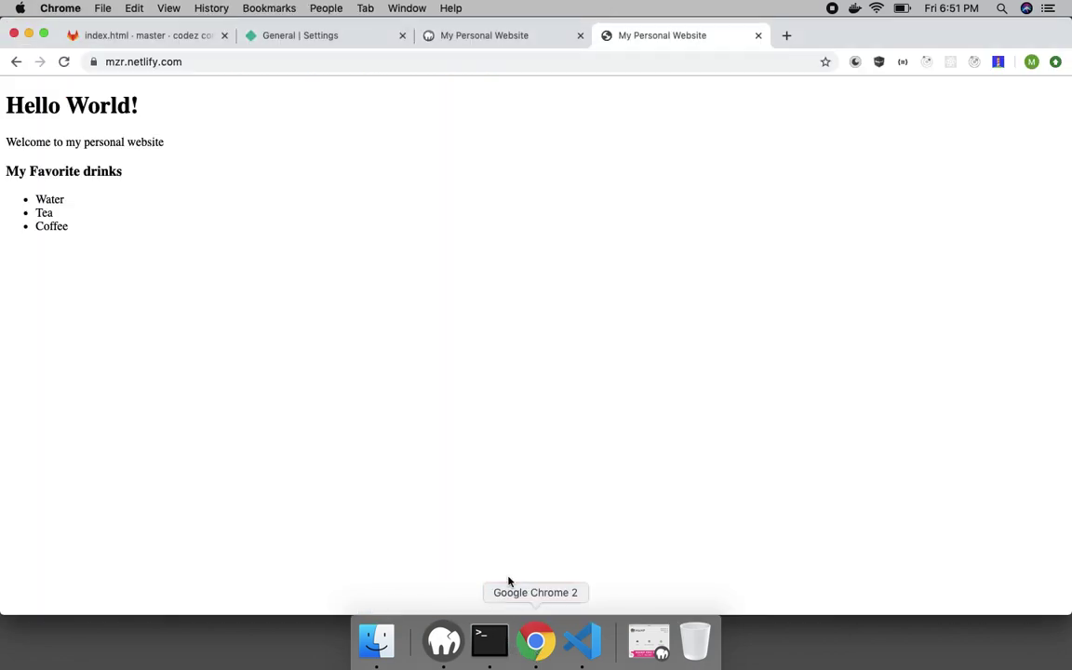
click(63, 62)
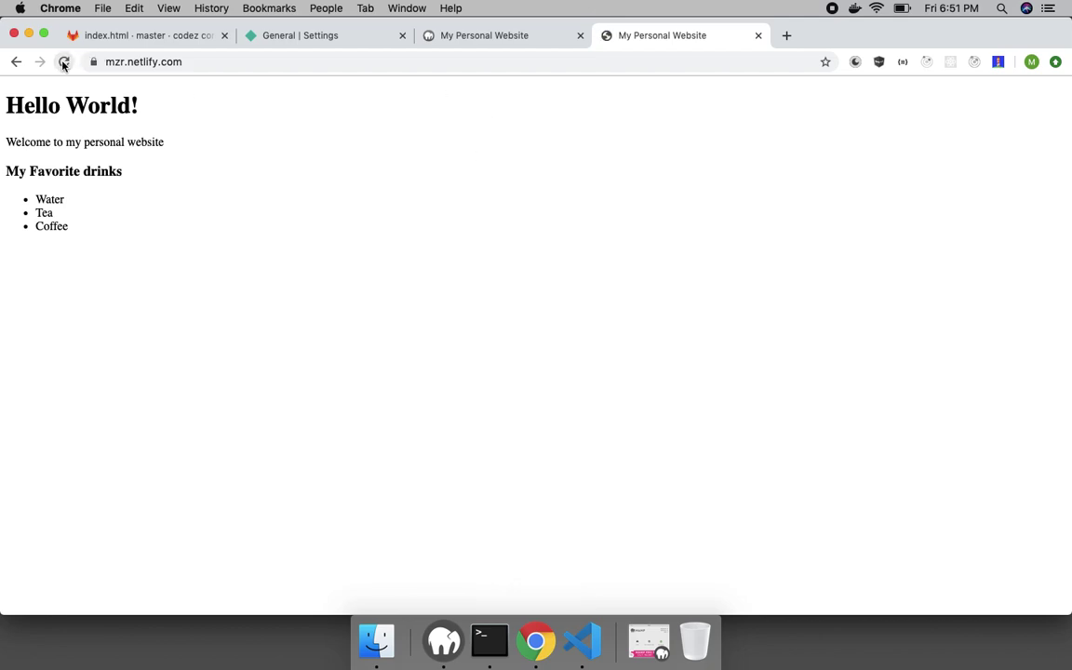